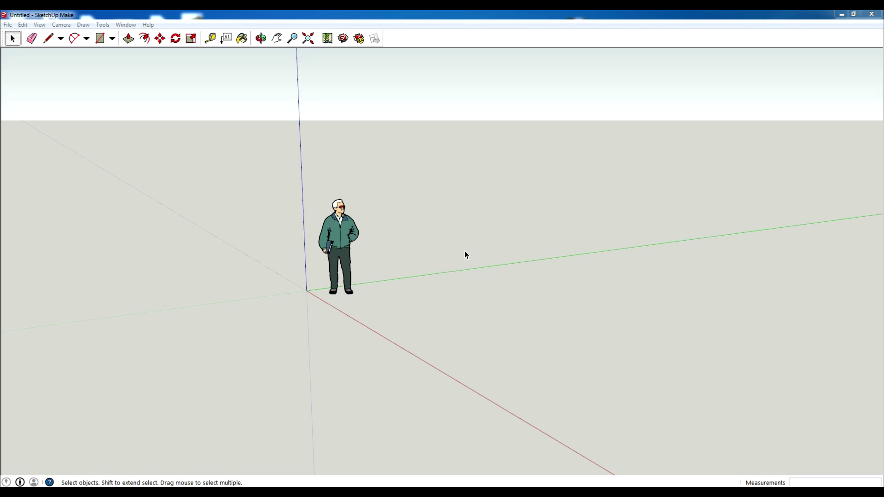
# Explode the person component standing near the origin and make its loose geometry into a group.
pyautogui.moveTo(465, 255)
pyautogui.mouseDown(button='middle')
pyautogui.moveTo(197, 226)
pyautogui.moveTo(280, 242)
pyautogui.moveTo(456, 245)
pyautogui.mouseUp(button='middle')
pyautogui.rightClick(348, 227)
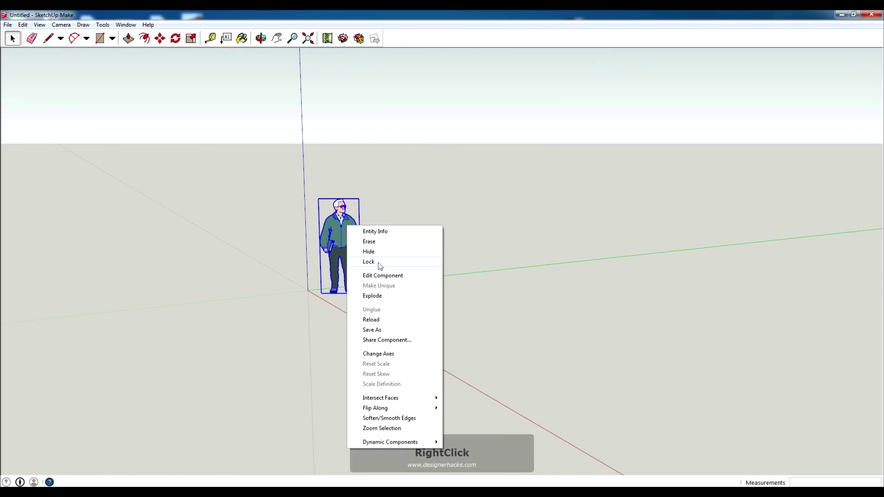
pyautogui.click(394, 297)
pyautogui.rightClick(332, 222)
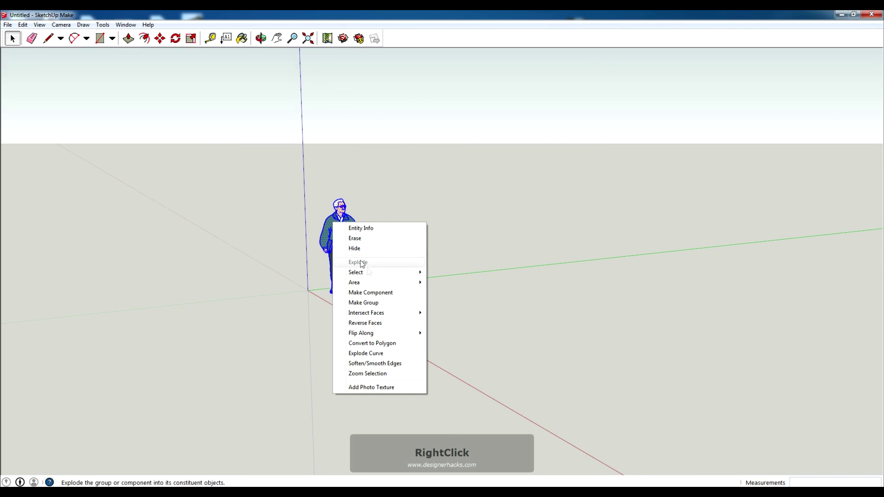
pyautogui.click(359, 302)
pyautogui.click(388, 197)
# Orbit the view around the person figure and the axes to examine the scene from different angles.
pyautogui.moveTo(394, 237); pyautogui.dragTo(500, 341, button='middle')
pyautogui.click(500, 342)
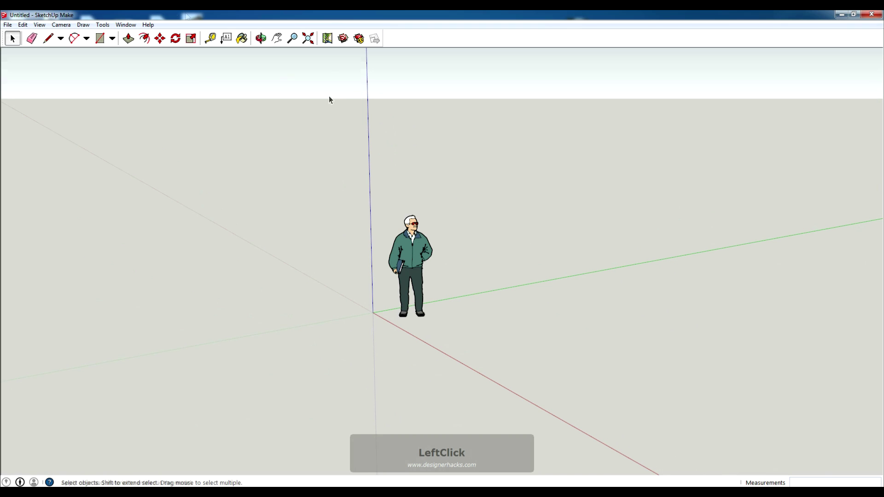
pyautogui.doubleClick(260, 39)
pyautogui.moveTo(446, 252); pyautogui.dragTo(232, 278)
pyautogui.moveTo(532, 276); pyautogui.dragTo(331, 271)
pyautogui.moveTo(558, 259); pyautogui.dragTo(340, 276)
pyautogui.moveTo(598, 290); pyautogui.dragTo(383, 295)
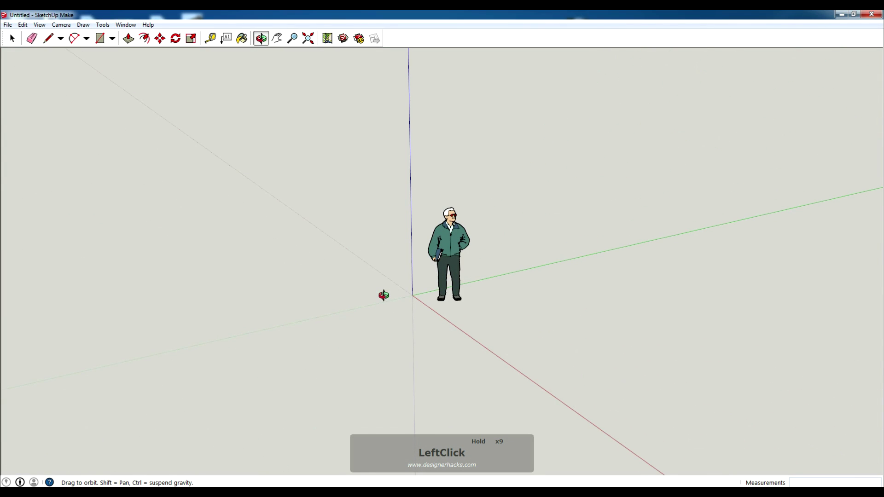
pyautogui.press('Escape')
pyautogui.press('Escape')
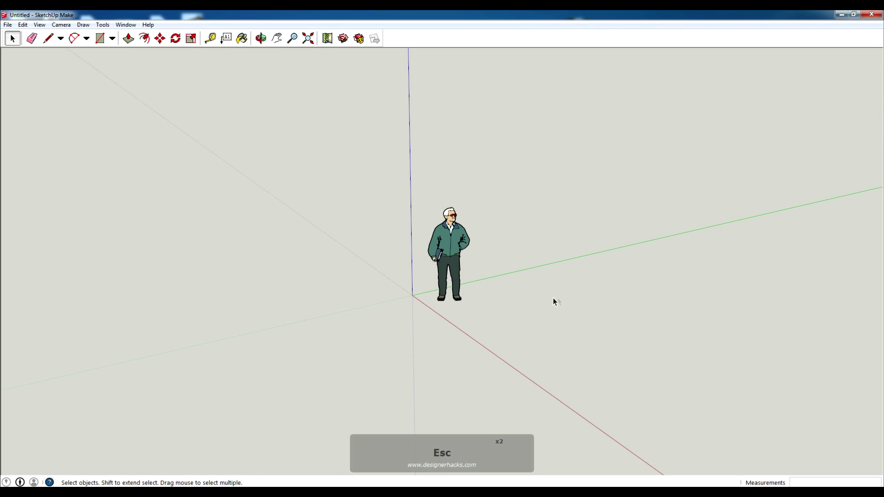
pyautogui.moveTo(554, 328); pyautogui.dragTo(569, 316, button='middle')
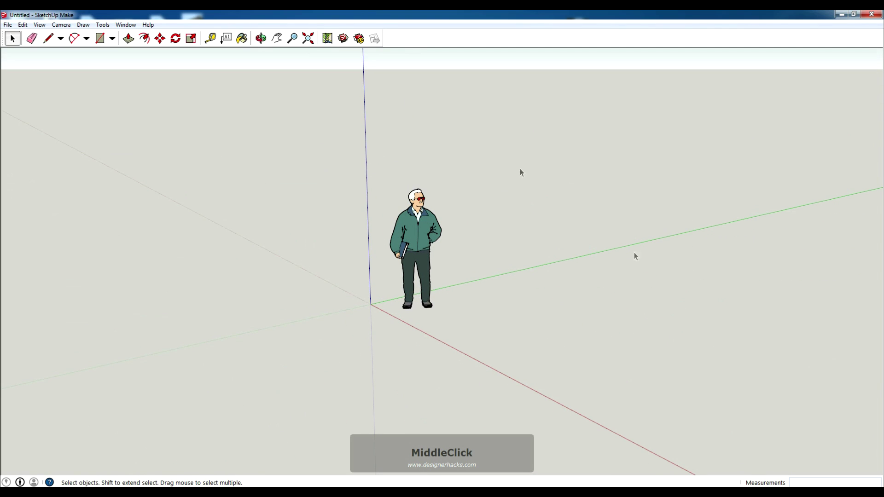
# Pan and zoom around the person figure, and fit the whole model in the view with Zoom Extents.
pyautogui.click(277, 39)
pyautogui.moveTo(432, 194); pyautogui.dragTo(479, 162)
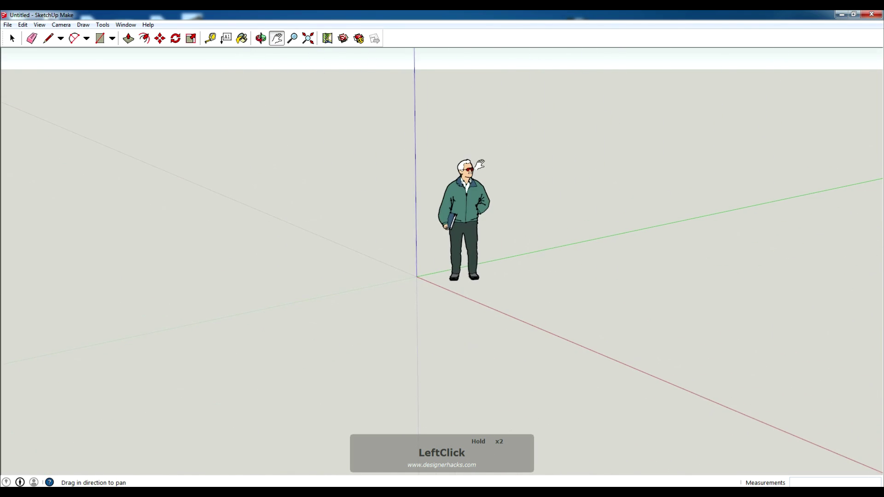
pyautogui.moveTo(560, 205); pyautogui.dragTo(570, 230, button='middle')
pyautogui.click(276, 40)
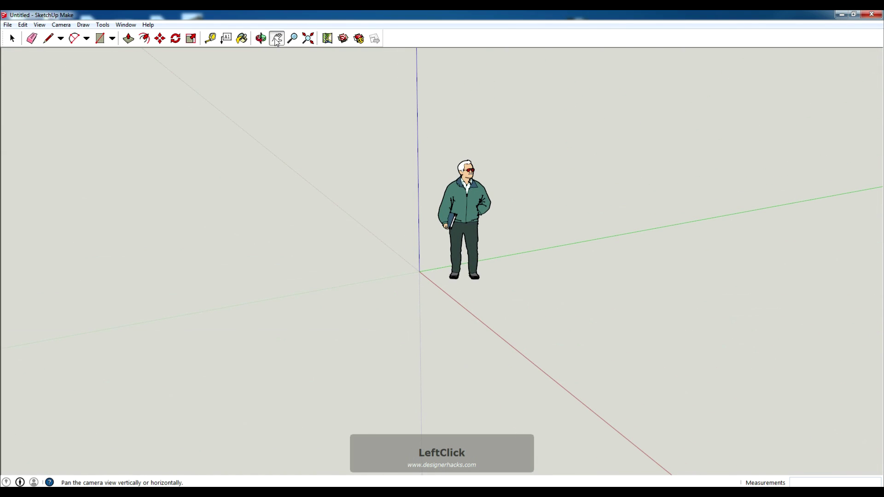
pyautogui.moveTo(514, 203); pyautogui.dragTo(389, 201)
pyautogui.click(291, 39)
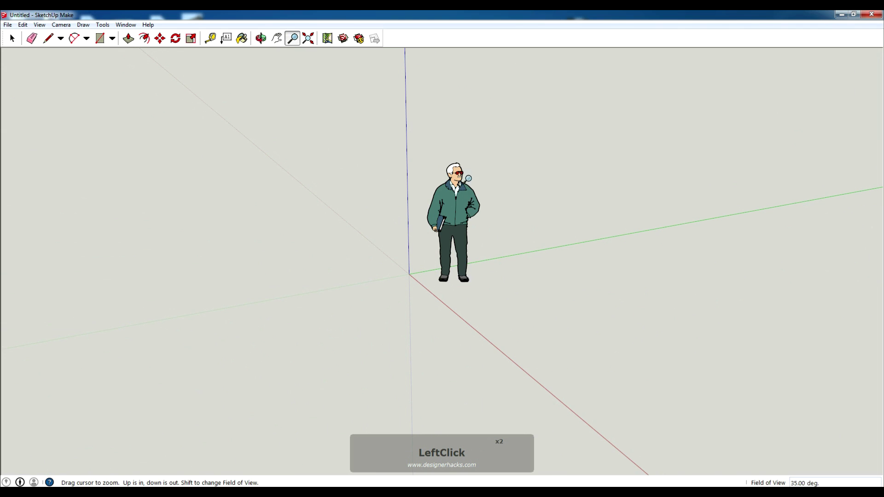
pyautogui.moveTo(471, 239); pyautogui.dragTo(465, 335)
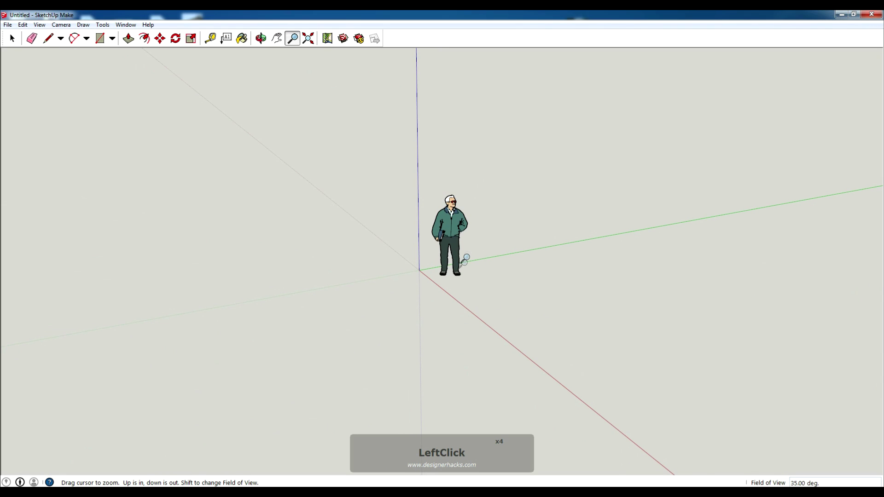
pyautogui.moveTo(574, 268); pyautogui.dragTo(597, 287, button='middle')
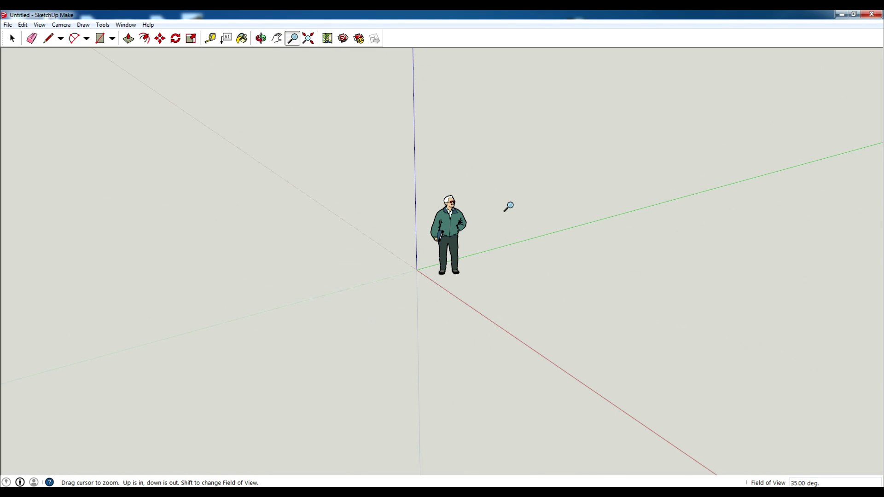
pyautogui.click(308, 38)
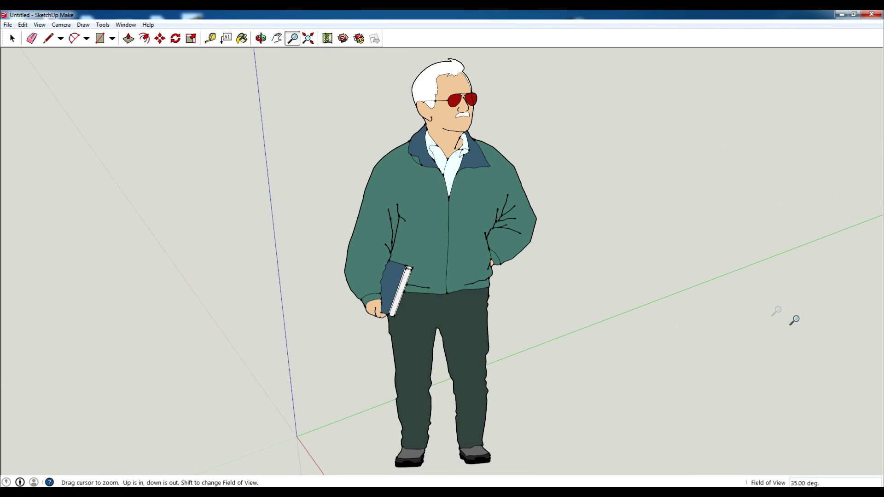
# Draw a rectangle on the ground far away from the person figure.
pyautogui.scroll(-10, 608, 303)
pyautogui.press('Escape')
pyautogui.press('r')
pyautogui.scroll(-3, 573, 289)
pyautogui.click(792, 115)
pyautogui.click(783, 150)
pyautogui.press('Escape')
# Open the person's group, delete the jacket face on the book-holding side, and undo the deletion.
pyautogui.scroll(8, 575, 276)
pyautogui.scroll(3, 543, 255)
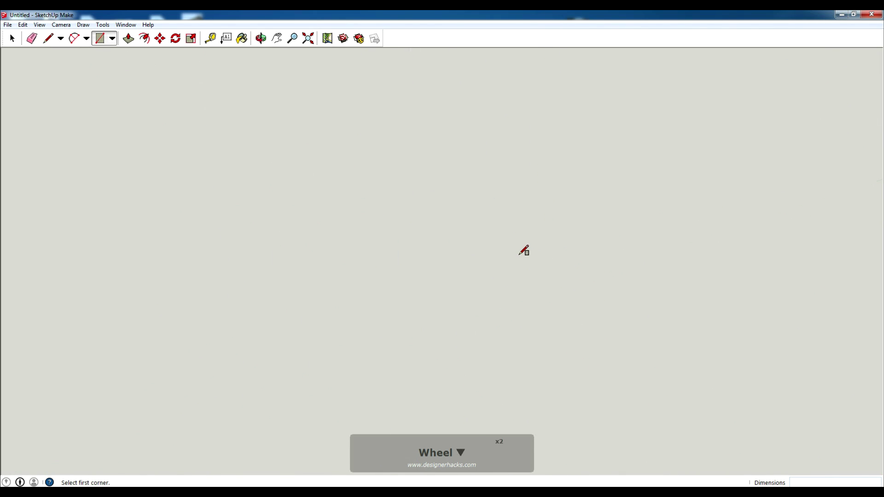
pyautogui.scroll(-2, 523, 251)
pyautogui.press('space')
pyautogui.keyDown('shift'); pyautogui.moveTo(293, 168); pyautogui.dragTo(520, 170, button='middle'); pyautogui.keyUp('shift')
pyautogui.scroll(-4, 601, 210)
pyautogui.tripleClick(410, 192)
pyautogui.click(413, 196)
pyautogui.press('Delete')
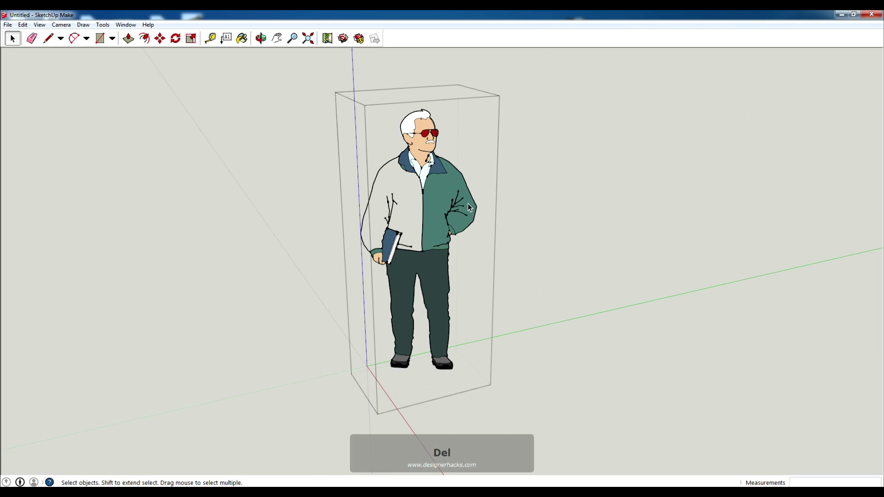
pyautogui.hotkey('ctrl', 'z')
pyautogui.click(520, 167)
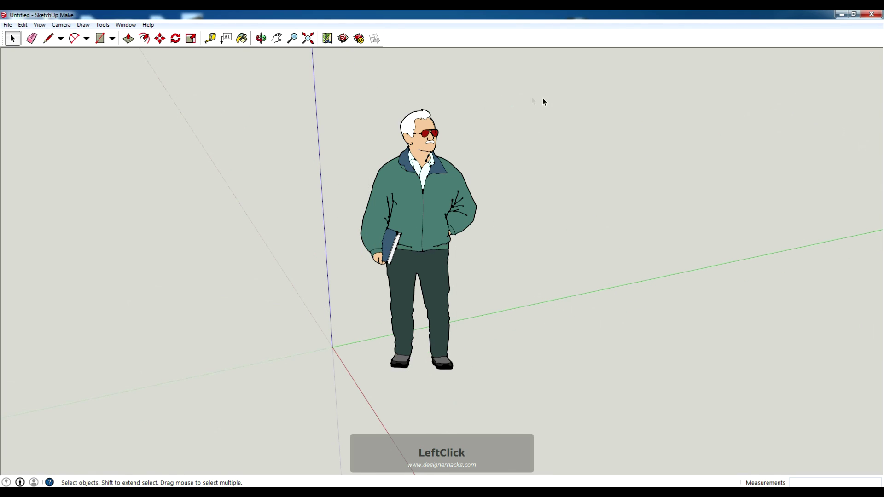
# Fit the whole model in the view and select the distant rectangle with its edges.
pyautogui.click(307, 39)
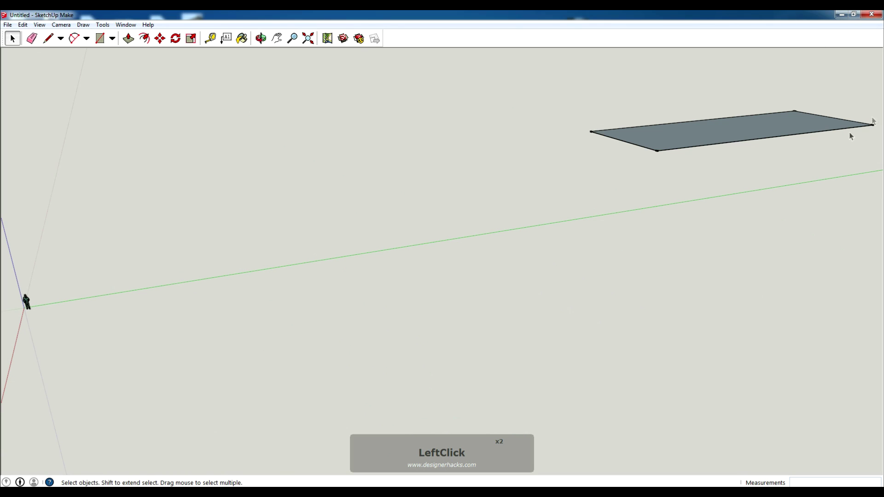
pyautogui.tripleClick(779, 125)
pyautogui.scroll(4, 489, 286)
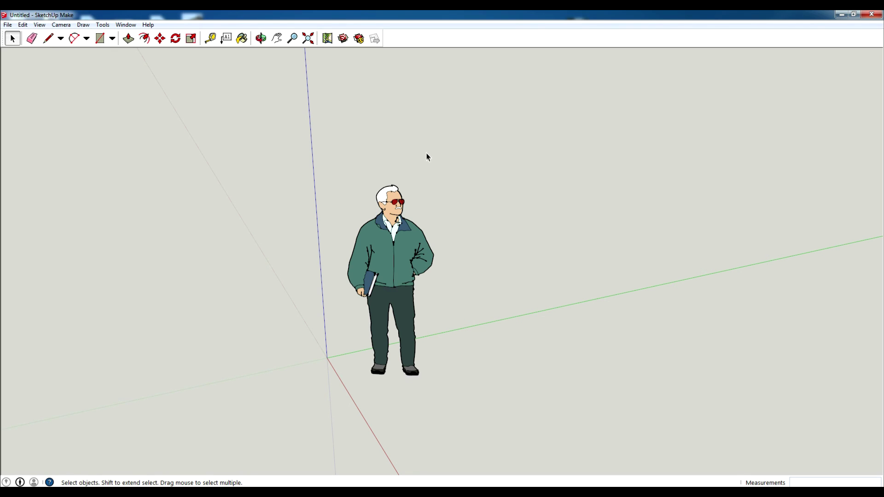
# Orbit the view around the person figure and recentre it on points near the figure.
pyautogui.moveTo(429, 159); pyautogui.dragTo(471, 133, button='middle')
pyautogui.middleClick(424, 132)
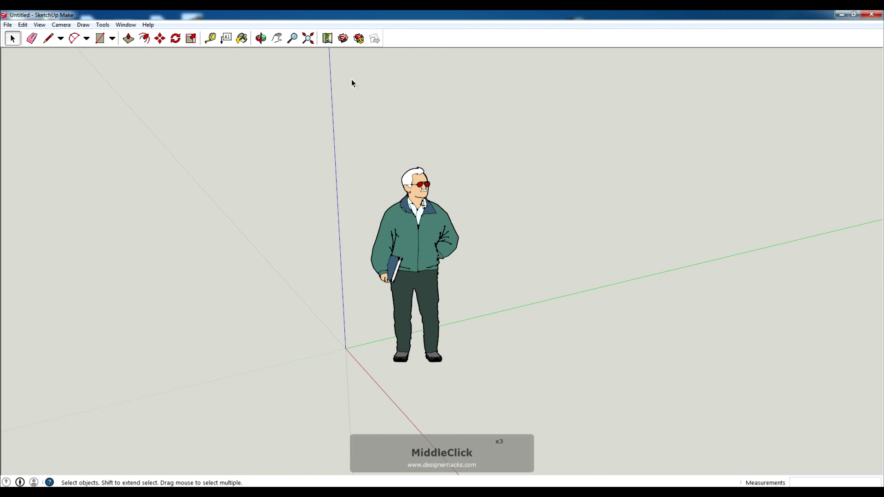
pyautogui.middleClick(435, 137)
pyautogui.middleClick(436, 136)
pyautogui.middleClick(435, 136)
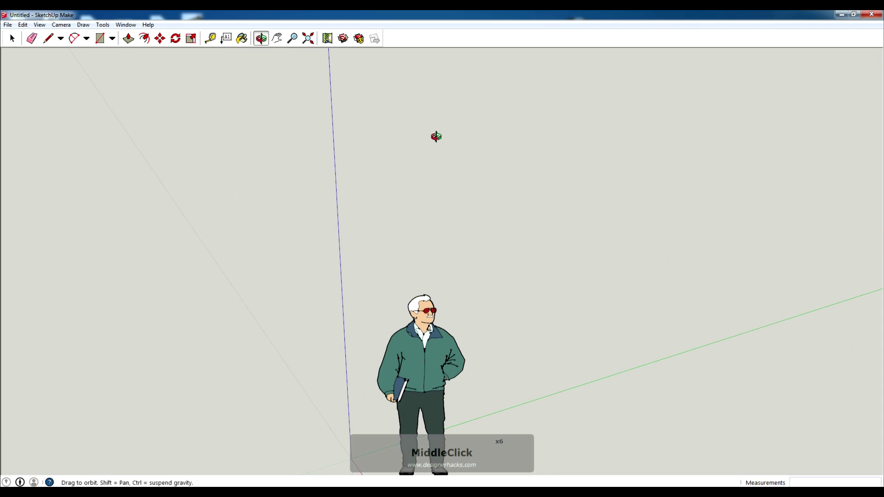
pyautogui.middleClick(467, 223)
# Zoom in and out on different parts of the person figure and pan it within the view.
pyautogui.scroll(-3, 434, 274)
pyautogui.scroll(3, 404, 321)
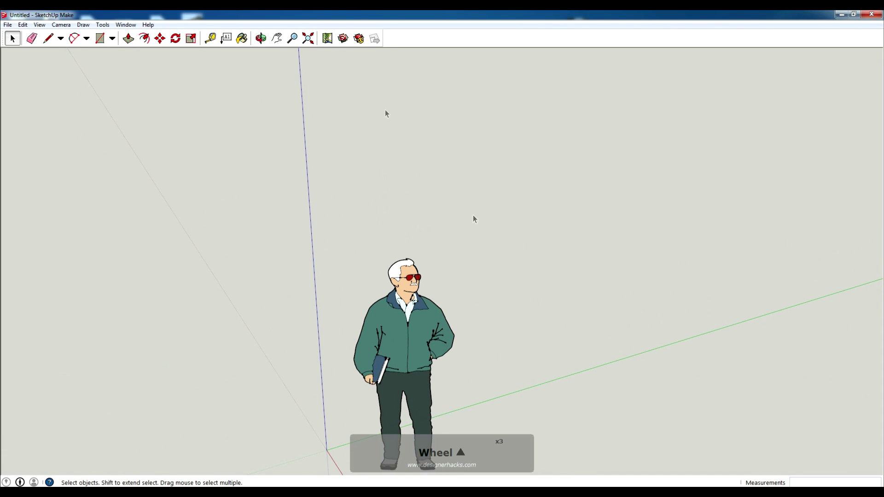
pyautogui.scroll(2, 431, 296)
pyautogui.scroll(-2, 377, 267)
pyautogui.scroll(2, 367, 291)
pyautogui.scroll(-2, 366, 292)
pyautogui.scroll(2, 377, 288)
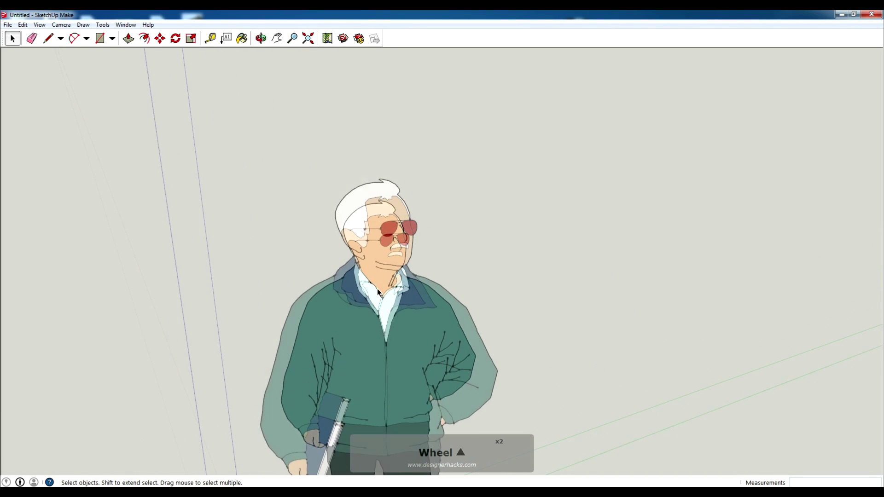
pyautogui.scroll(-2, 377, 287)
pyautogui.keyDown('shift'); pyautogui.moveTo(415, 271); pyautogui.dragTo(460, 230, button='middle'); pyautogui.keyUp('shift')
pyautogui.scroll(2, 400, 229)
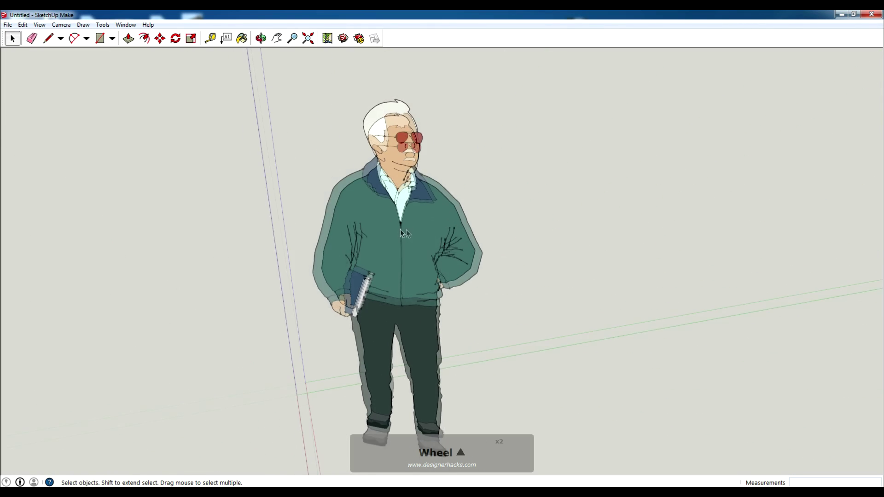
pyautogui.scroll(-2, 398, 229)
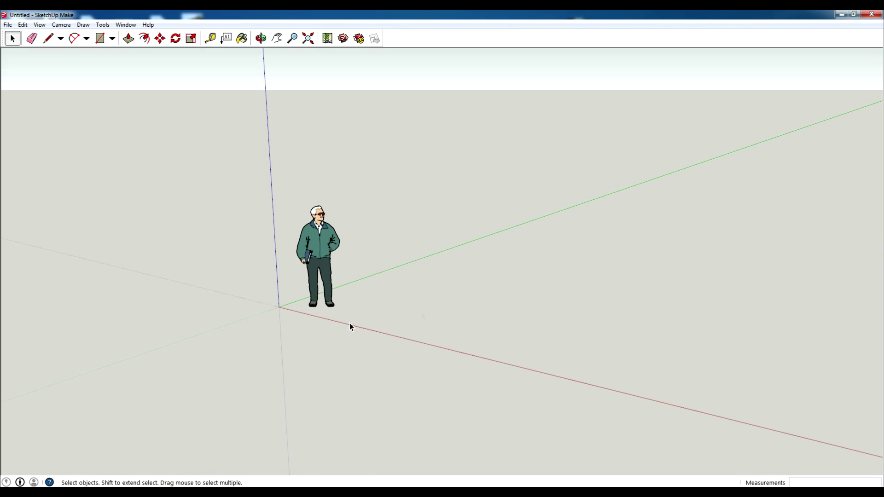
# Save the model on the Desktop under the name SimpleHome.skp.
pyautogui.click(8, 24)
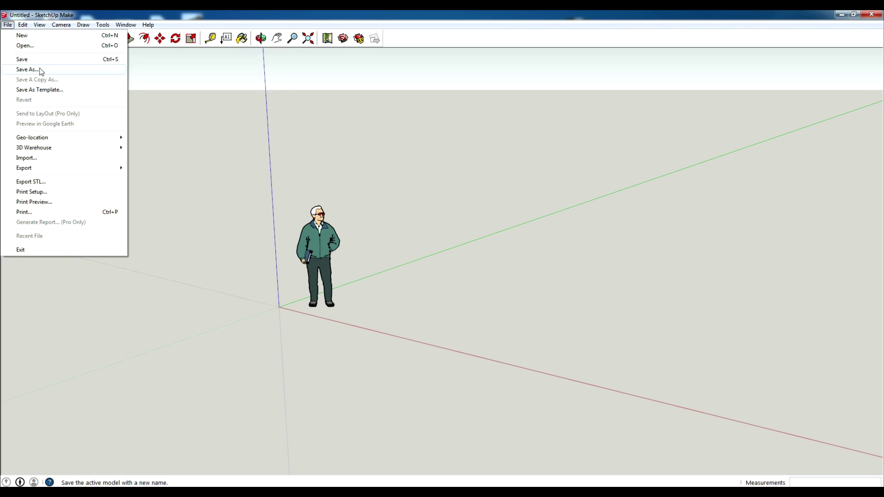
pyautogui.click(38, 69)
pyautogui.click(337, 220)
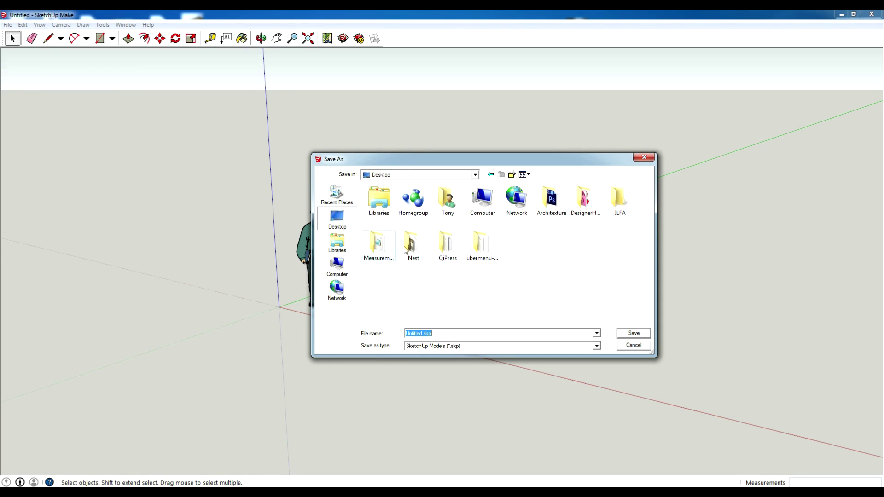
pyautogui.moveTo(422, 333); pyautogui.dragTo(387, 330)
pyautogui.write('B')
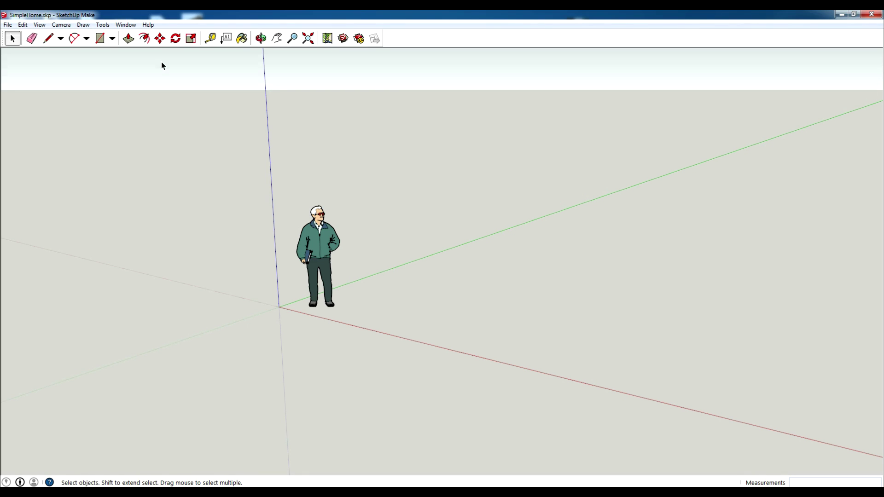
# Delete the person figure from the model.
pyautogui.click(328, 230)
pyautogui.press('Delete')
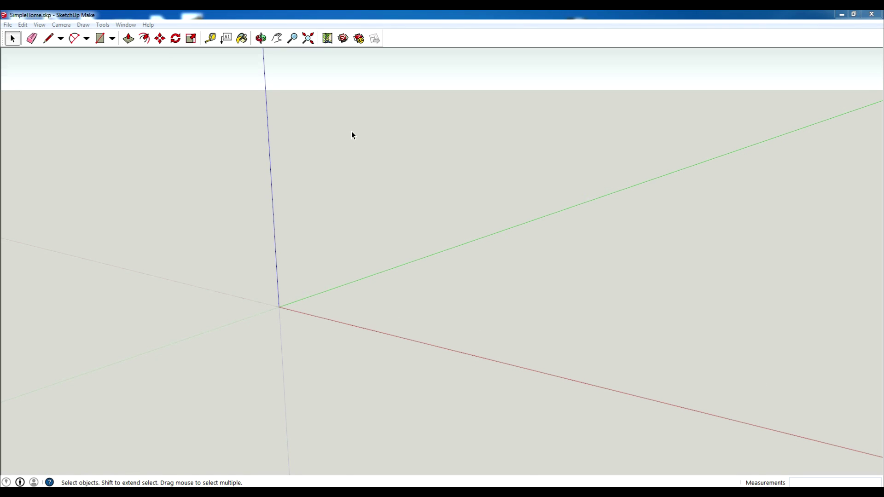
# Start a line at the origin and toggle its direction lock to the vertical blue axis.
pyautogui.press('l')
pyautogui.click(47, 39)
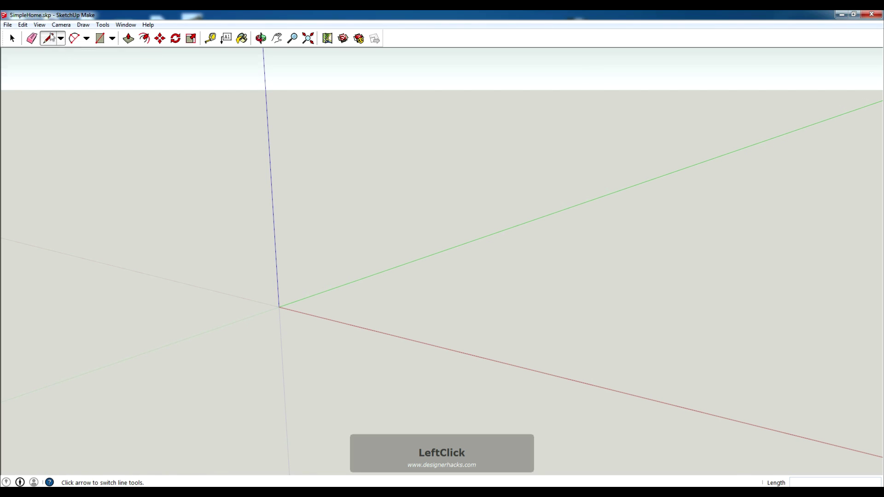
pyautogui.click(278, 307)
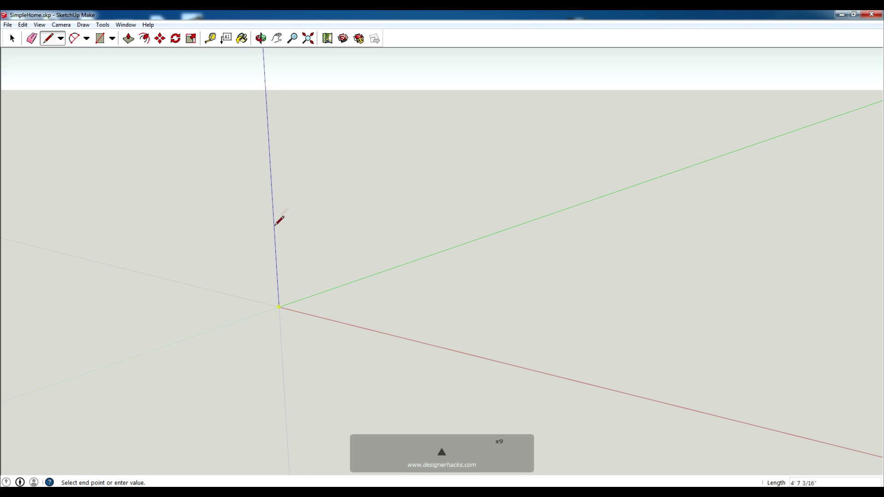
pyautogui.press('Up')
pyautogui.moveTo(418, 257); pyautogui.dragTo(424, 284, button='middle')
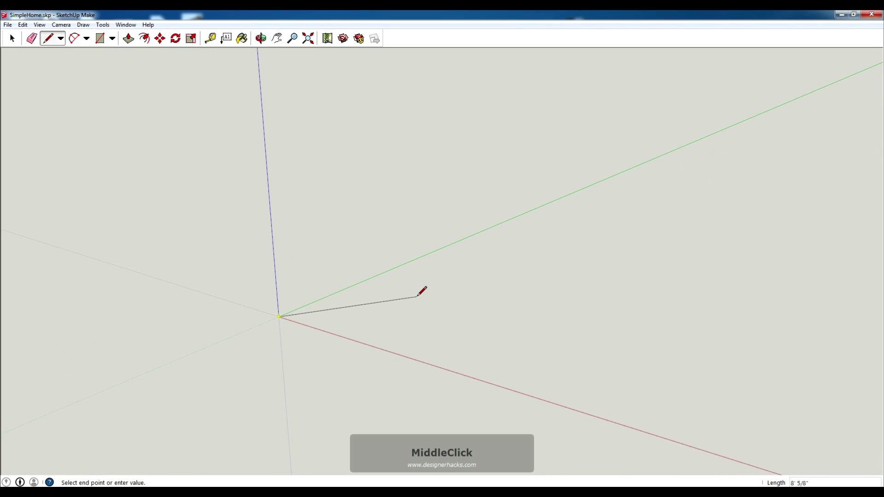
pyautogui.press('Down')
pyautogui.press('Down')
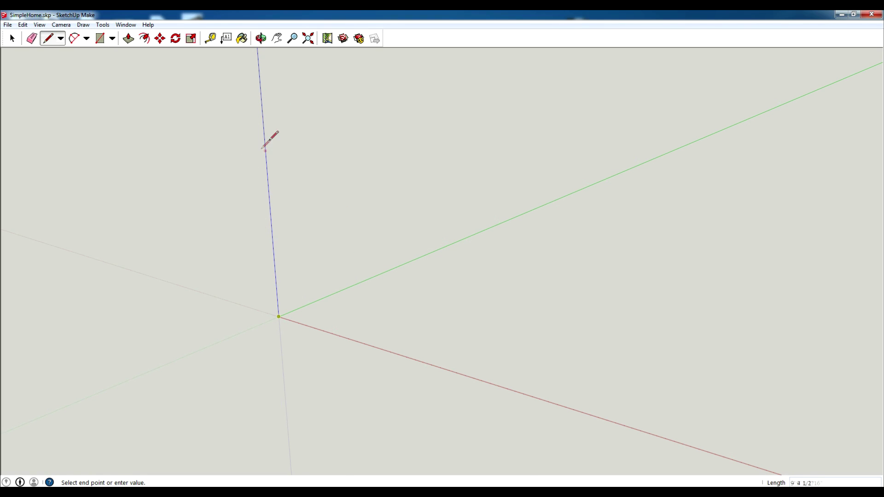
pyautogui.press('Up')
pyautogui.press('Up')
pyautogui.press('Up')
pyautogui.press('Up')
pyautogui.press('Up')
pyautogui.press('Up')
pyautogui.press('Up')
pyautogui.press('Up')
pyautogui.press('Up')
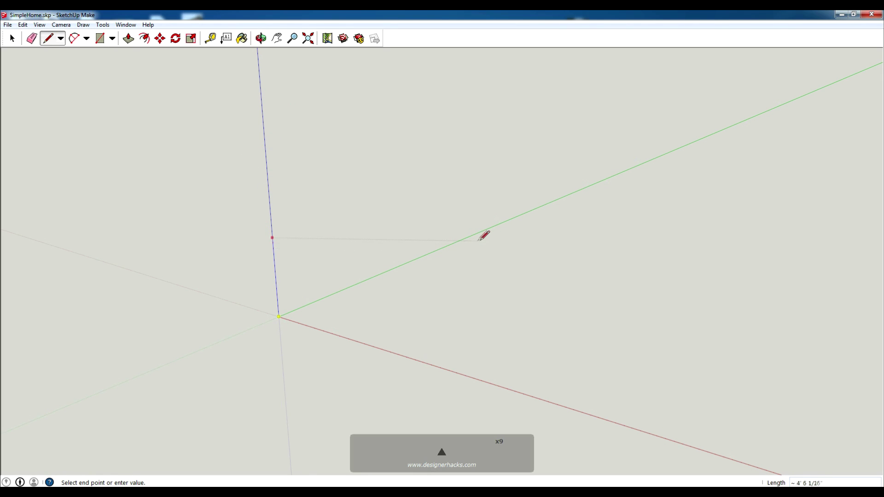
# Toggle the direction lock of the line from the origin to the green axis, followed by the red axis.
pyautogui.press('Left')
pyautogui.press('Left')
pyautogui.press('Left')
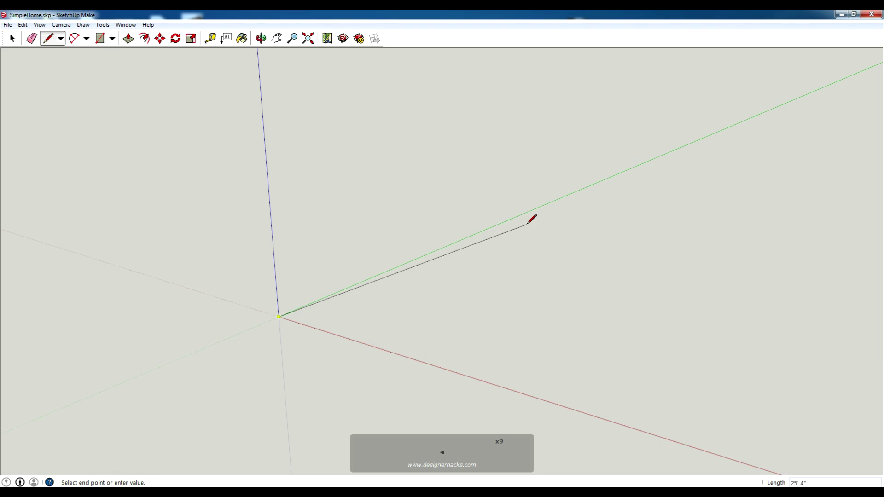
pyautogui.press('Right')
pyautogui.press('Right')
pyautogui.press('Right')
pyautogui.press('Right')
pyautogui.press('Right')
pyautogui.press('Right')
pyautogui.press('Right')
pyautogui.press('Right')
pyautogui.press('Right')
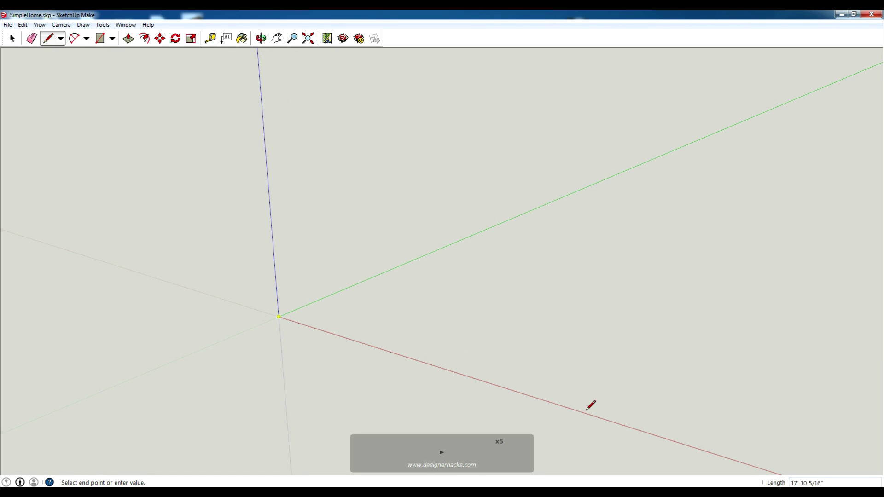
pyautogui.press('Right')
pyautogui.press('Right')
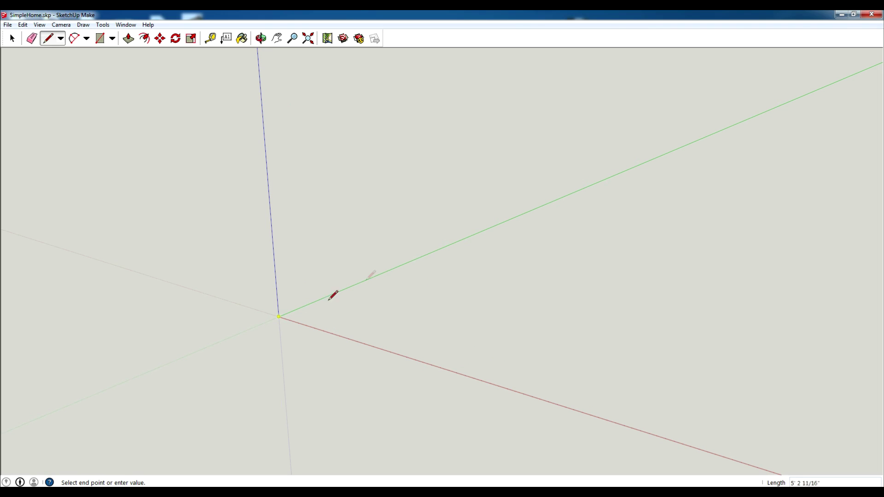
# Draw a 10' line from the origin along the green axis and end the line chain.
pyautogui.write('10')
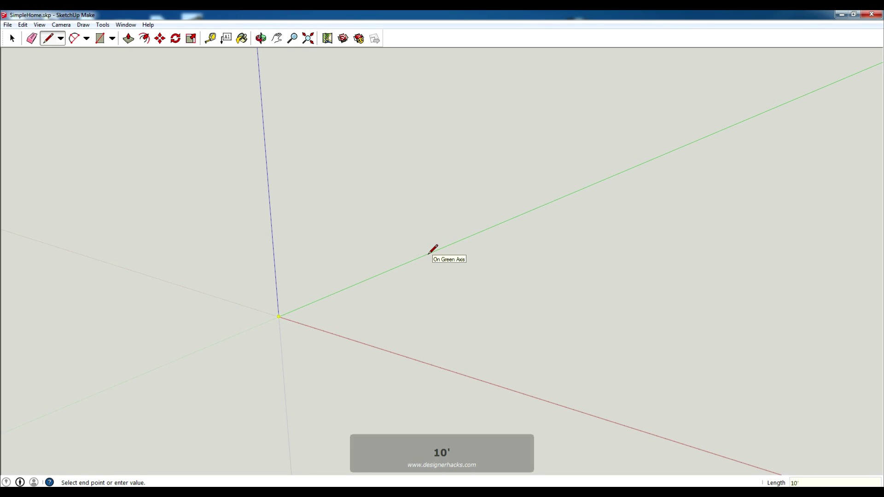
pyautogui.press('Return')
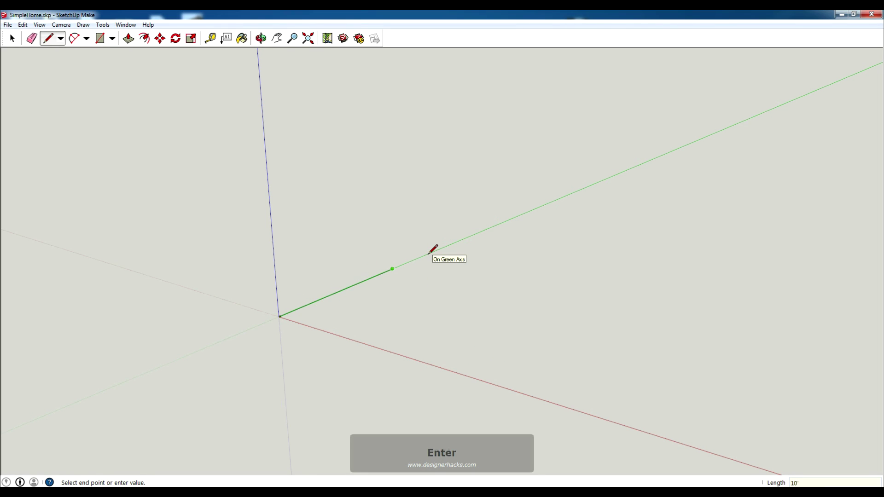
pyautogui.press('Escape')
pyautogui.click(392, 268)
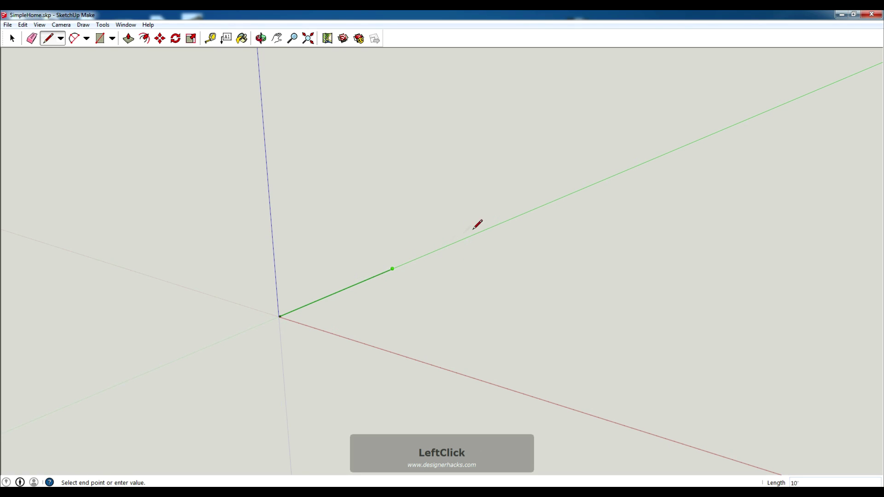
pyautogui.write('1')
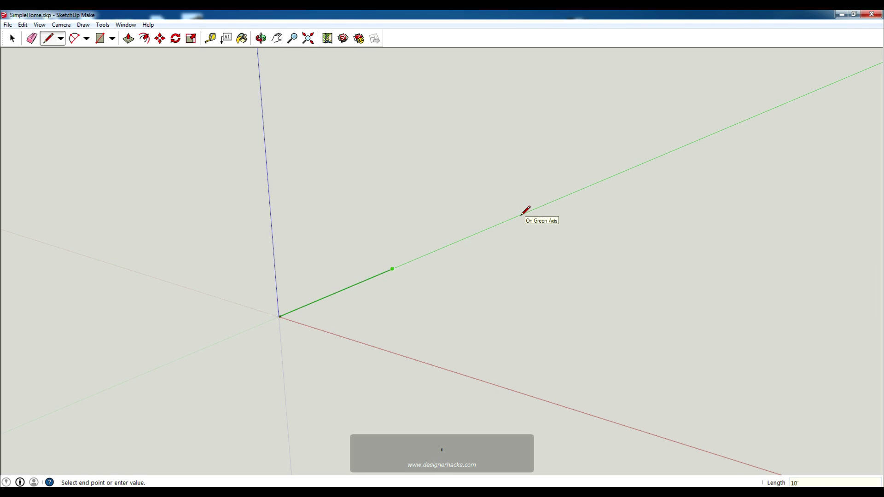
pyautogui.press('Return')
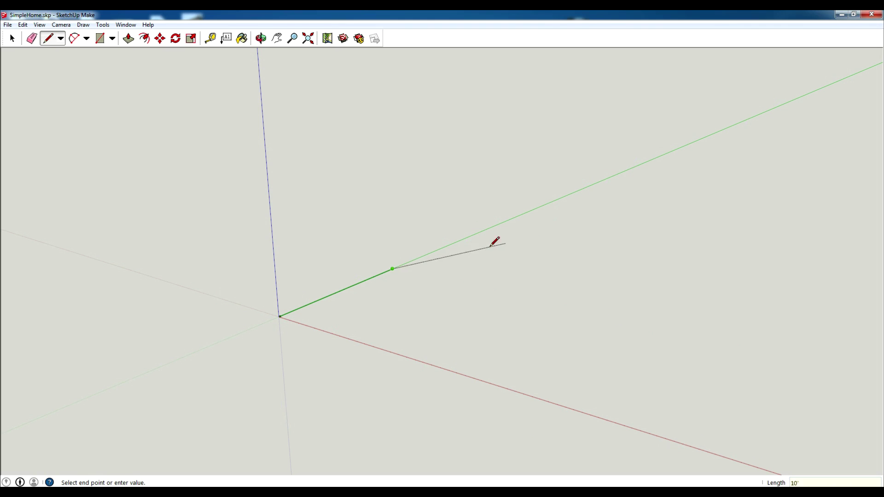
pyautogui.press('Escape')
# Draw a 10' line parallel to the red axis from the far end of the line on the green axis.
pyautogui.click(393, 268)
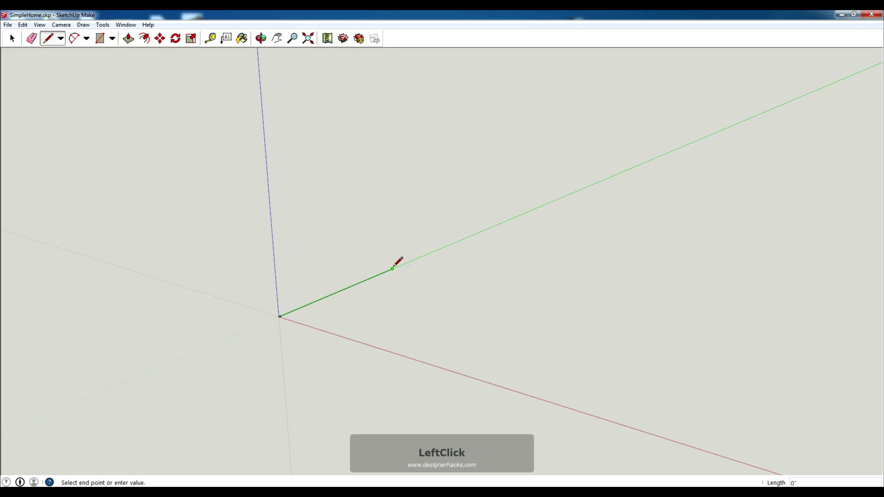
pyautogui.write("10'")
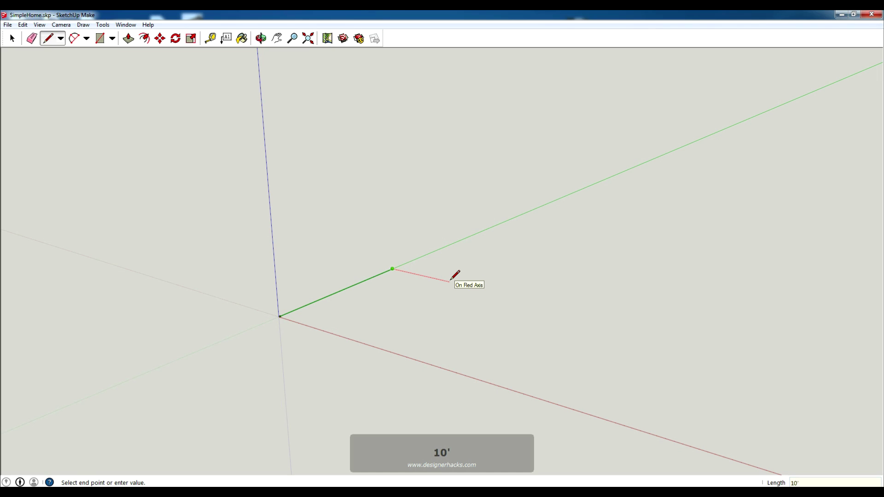
pyautogui.press('Return')
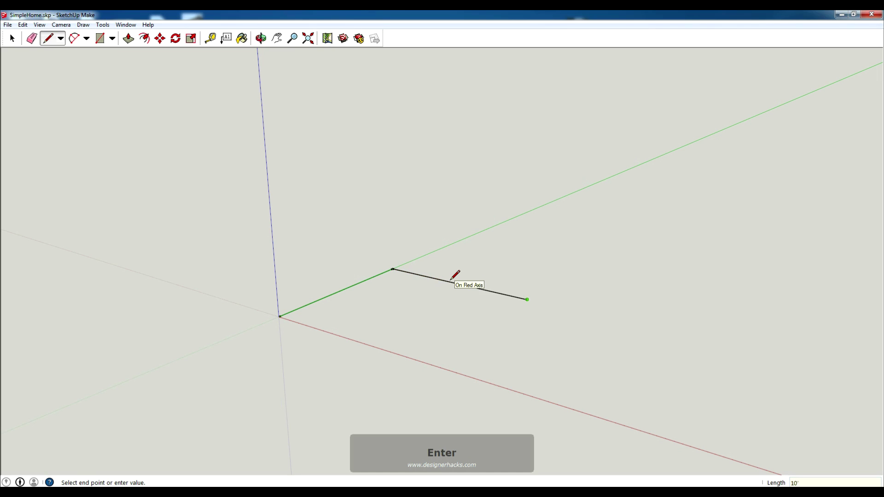
pyautogui.press('space')
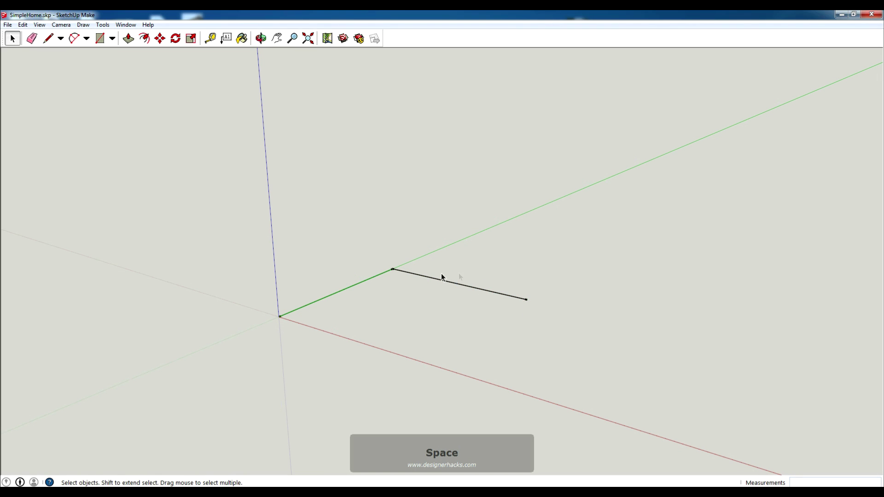
# Copy the line on the green axis to the free end of the other line with Move, forming the square's opposite side.
pyautogui.moveTo(417, 282)
pyautogui.mouseDown(button='middle')
pyautogui.moveTo(318, 310)
pyautogui.moveTo(404, 322)
pyautogui.moveTo(492, 318)
pyautogui.mouseUp(button='middle')
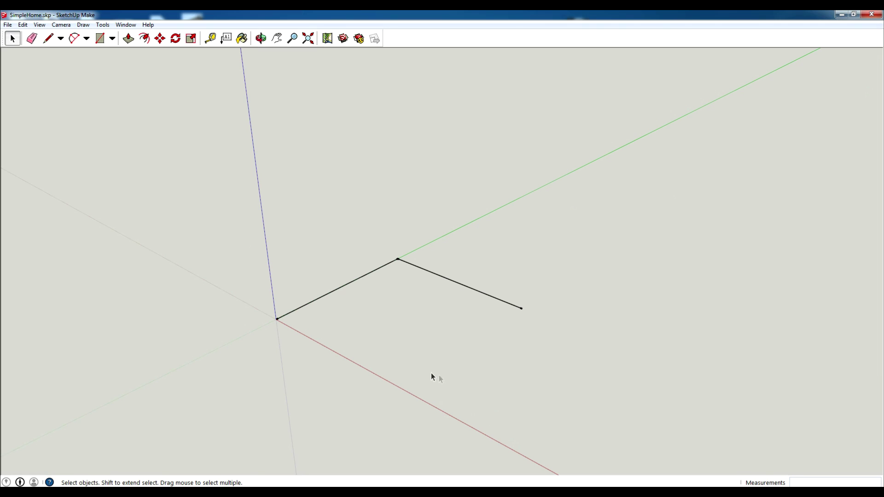
pyautogui.click(385, 269)
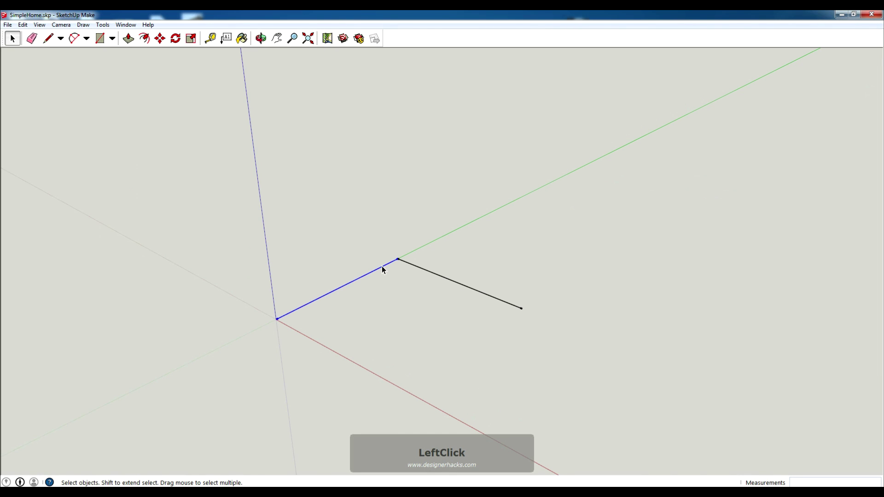
pyautogui.press('m')
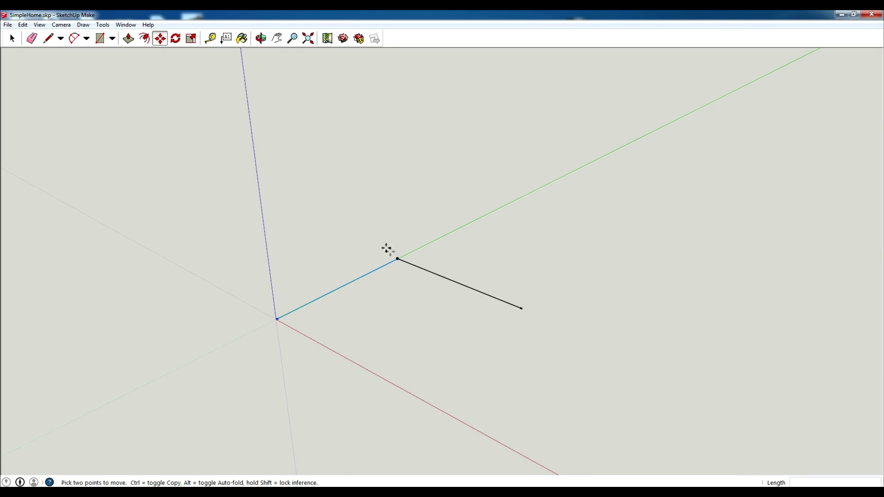
pyautogui.click(398, 259)
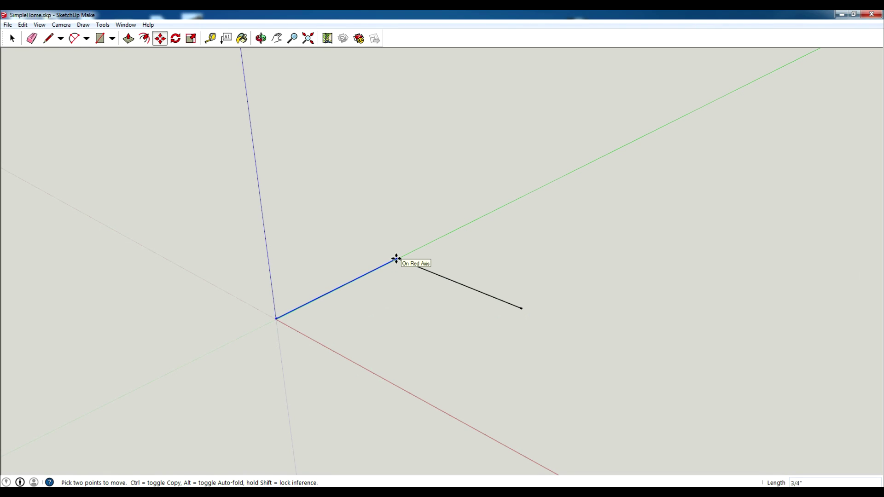
pyautogui.press('ctrl')
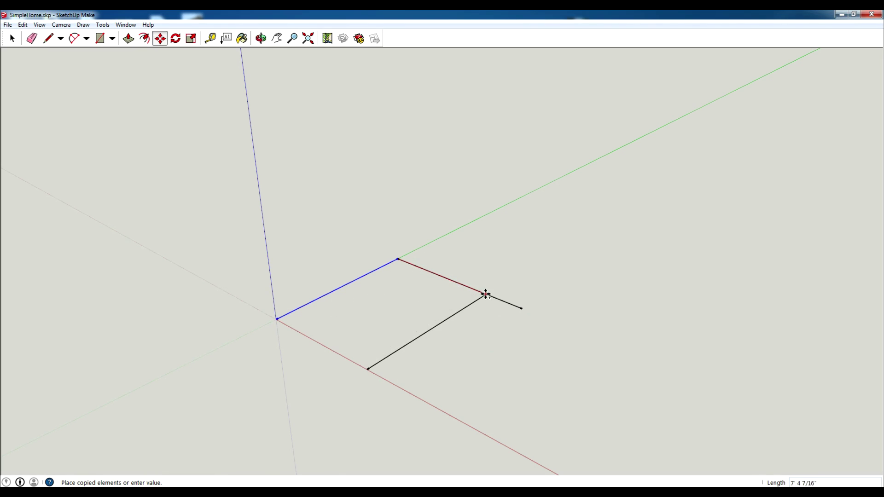
pyautogui.click(522, 309)
pyautogui.press('space')
pyautogui.press('space')
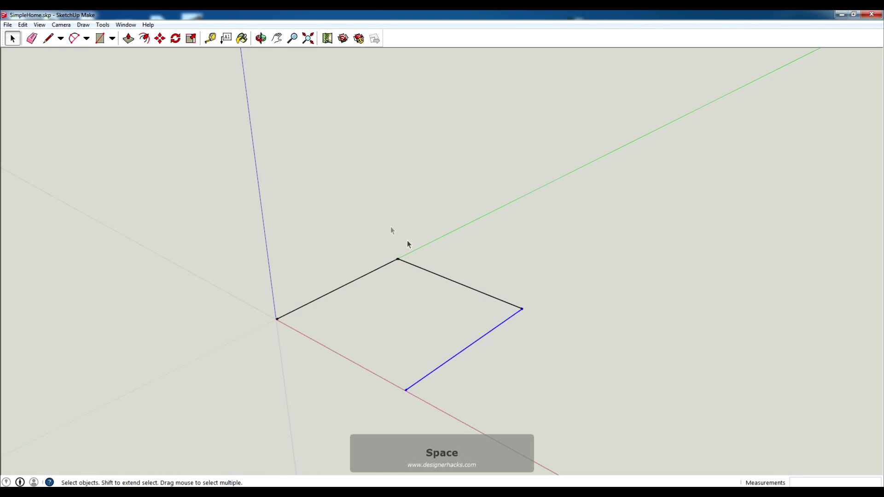
pyautogui.click(380, 213)
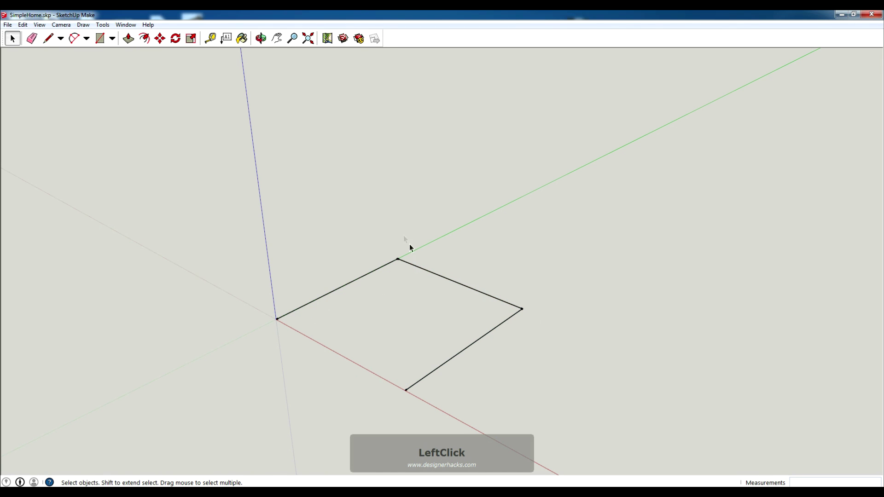
# Copy the line on the green axis to the clipboard and paste it in the empty space beside the outline.
pyautogui.rightClick(385, 264)
pyautogui.press('Escape')
pyautogui.click(26, 26)
pyautogui.click(437, 288)
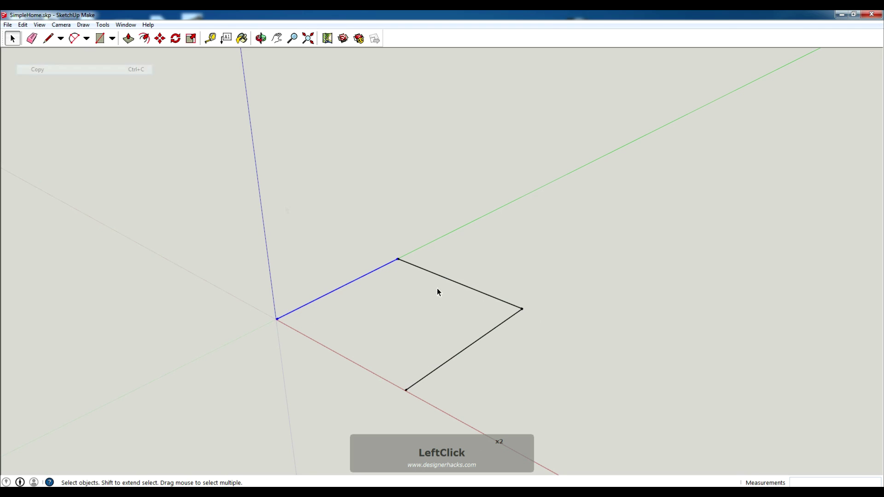
pyautogui.click(23, 24)
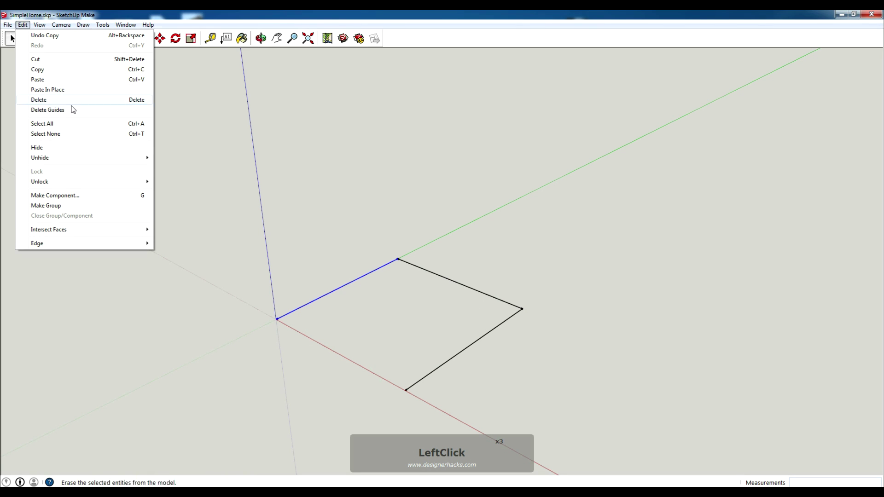
pyautogui.click(74, 83)
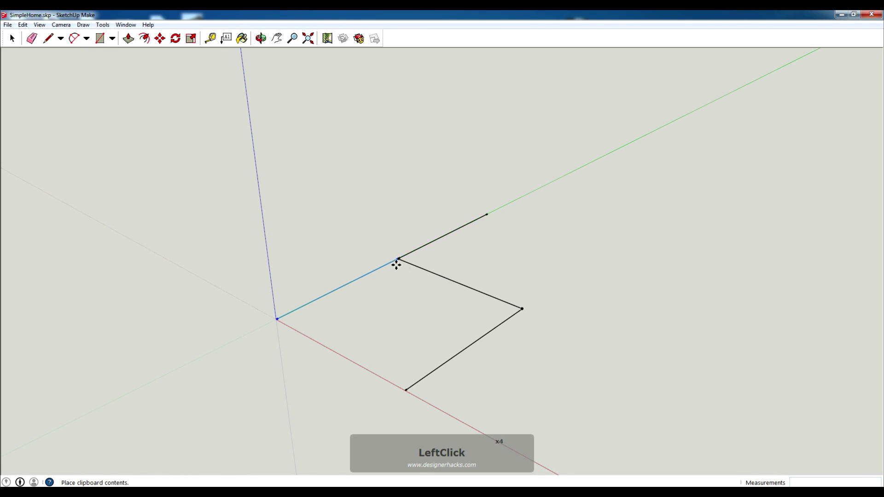
pyautogui.click(608, 302)
# Delete the pasted line beside the outline.
pyautogui.press('space')
pyautogui.click(620, 284)
pyautogui.press('Delete')
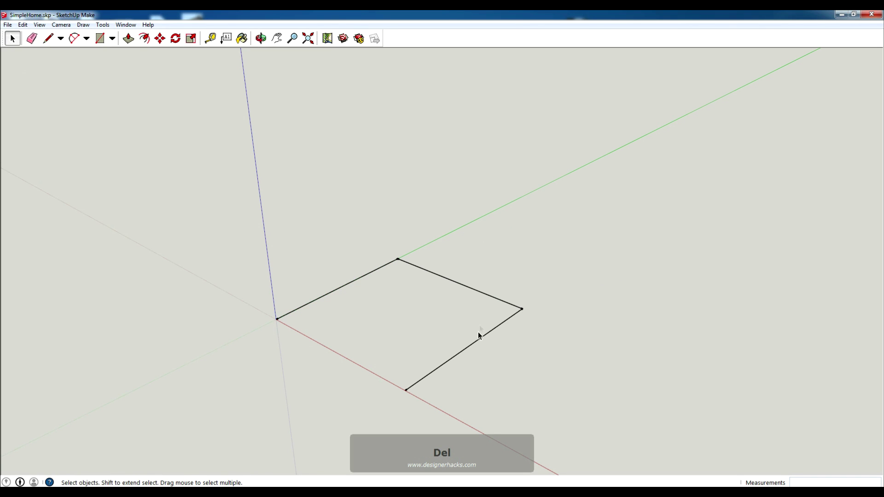
pyautogui.click(390, 268)
pyautogui.press('m')
pyautogui.click(398, 258)
pyautogui.press('ctrl')
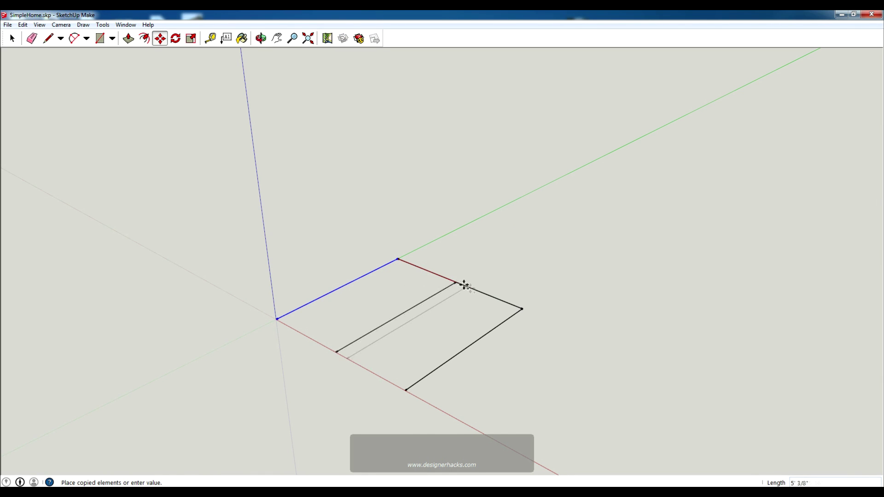
pyautogui.press('space')
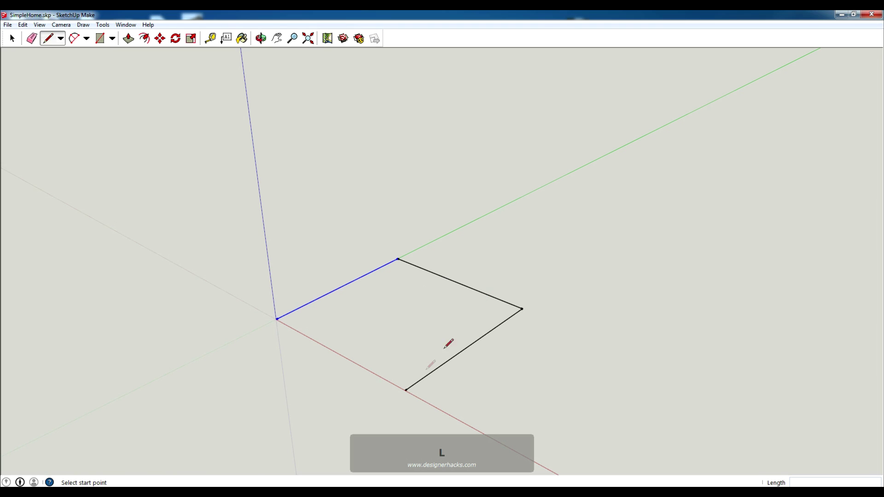
# Close the square with a line along the red axis from the copied line's open end to the origin.
pyautogui.click(405, 391)
pyautogui.click(276, 319)
pyautogui.press('space')
# Select the square's face alone, extend the selection to its bounding edges, and clear it.
pyautogui.click(433, 323)
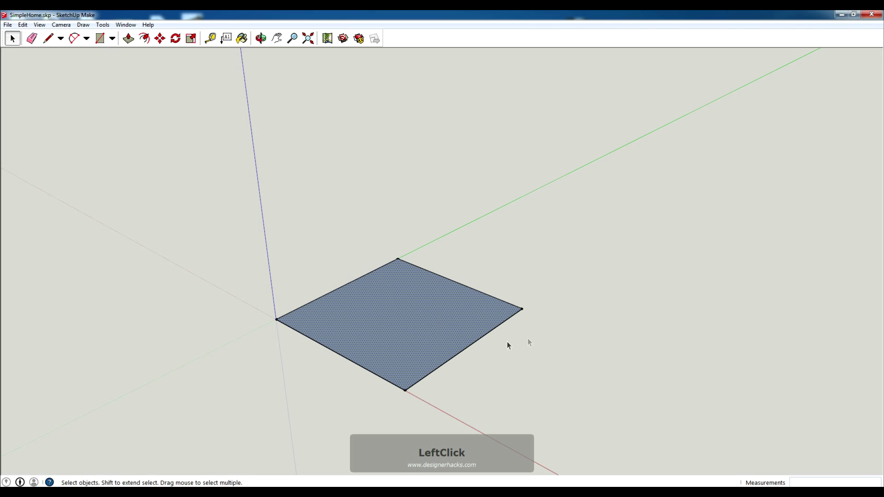
pyautogui.tripleClick(440, 305)
pyautogui.doubleClick(440, 307)
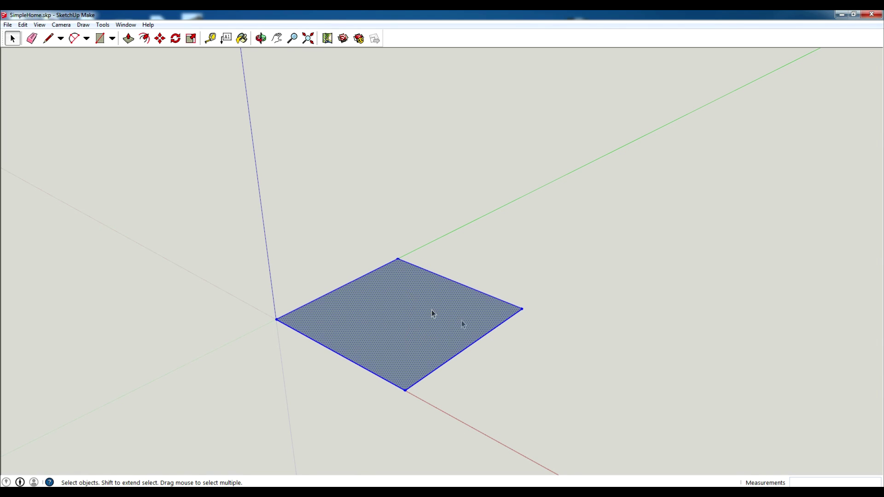
pyautogui.click(575, 334)
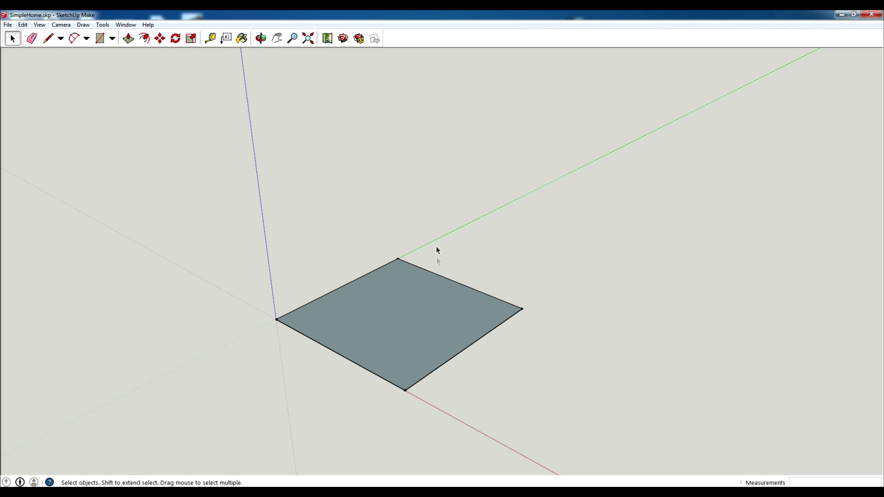
# Push/Pull the square face upward by 8' to form a box.
pyautogui.press('p')
pyautogui.click(417, 302)
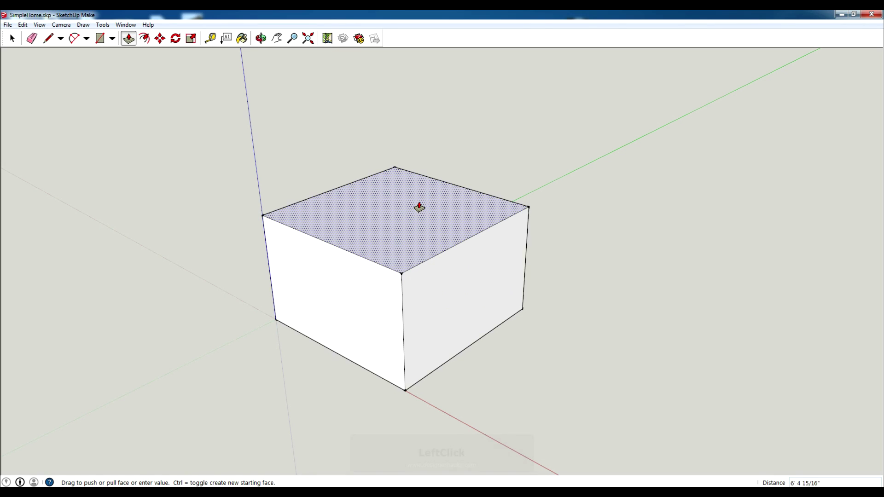
pyautogui.write("8'")
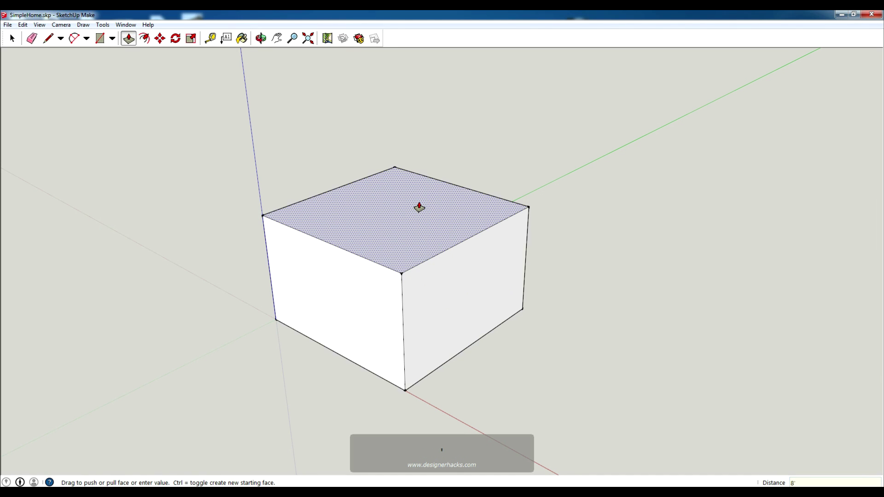
pyautogui.press('Return')
pyautogui.moveTo(523, 254); pyautogui.dragTo(830, 387, button='middle')
pyautogui.press('space')
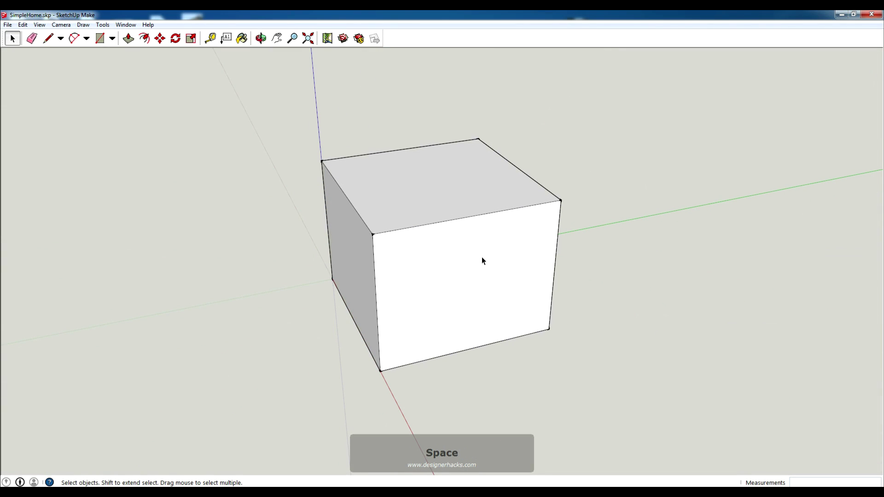
# Select one side face of the box, add its edges, extend the selection to the whole box, and clear it.
pyautogui.click(482, 257)
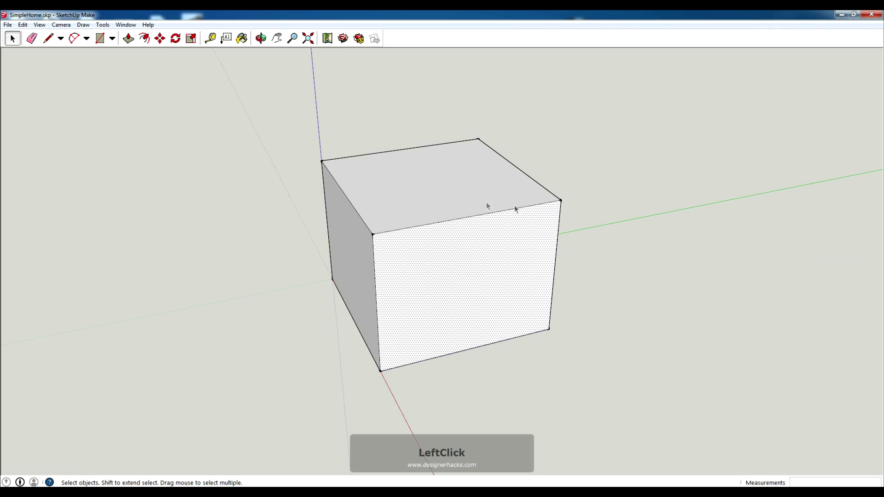
pyautogui.doubleClick(497, 265)
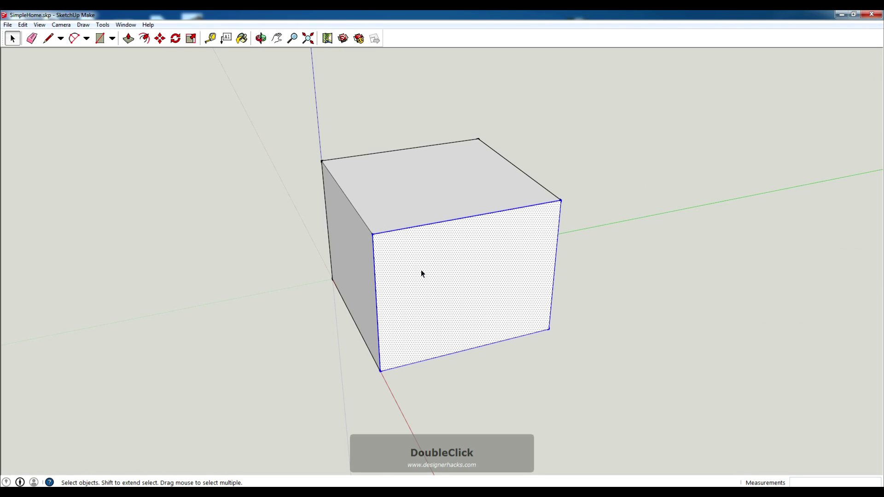
pyautogui.tripleClick(488, 260)
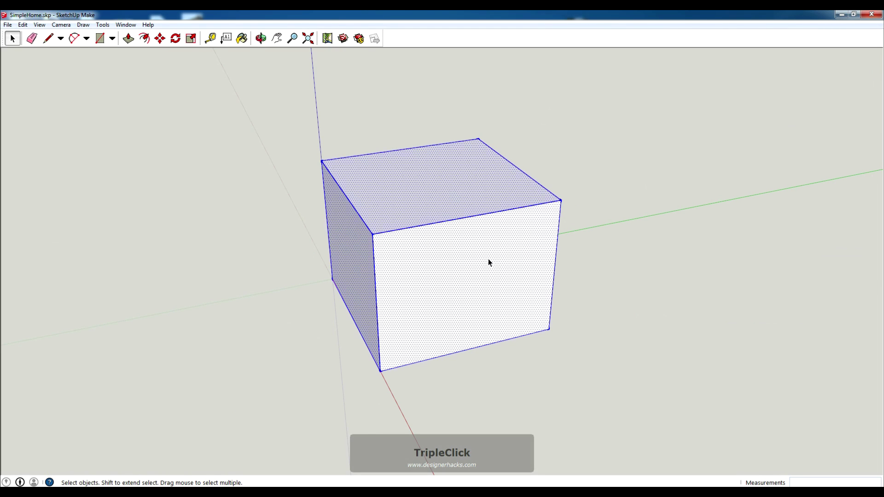
pyautogui.moveTo(385, 308); pyautogui.dragTo(42, 258, button='middle')
pyautogui.moveTo(648, 250); pyautogui.dragTo(552, 256, button='middle')
pyautogui.click(605, 203)
pyautogui.moveTo(314, 232); pyautogui.dragTo(448, 302, button='middle')
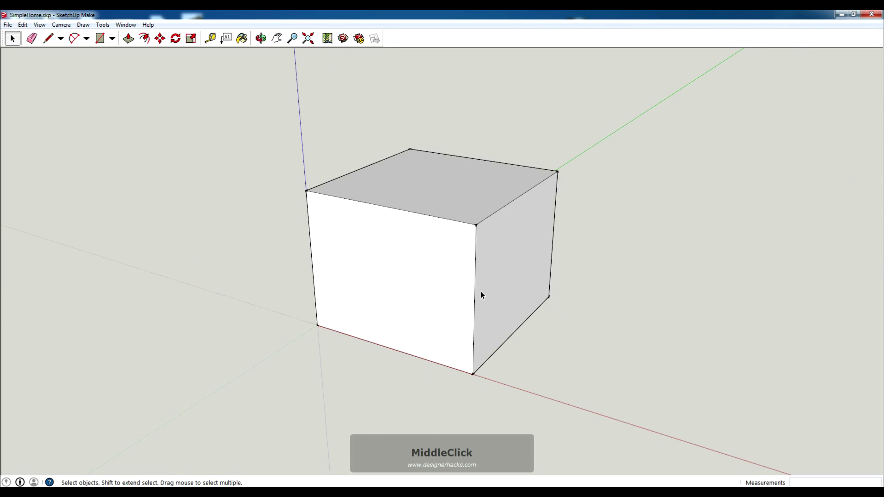
pyautogui.press('l')
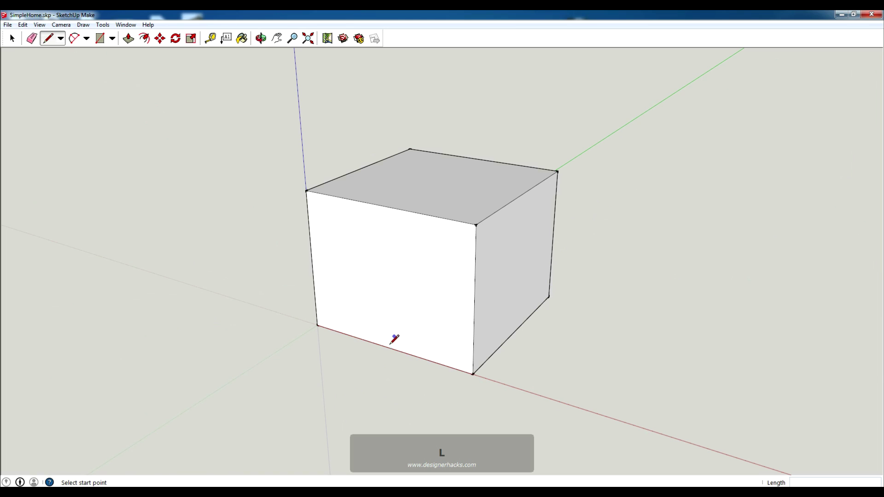
pyautogui.click(390, 348)
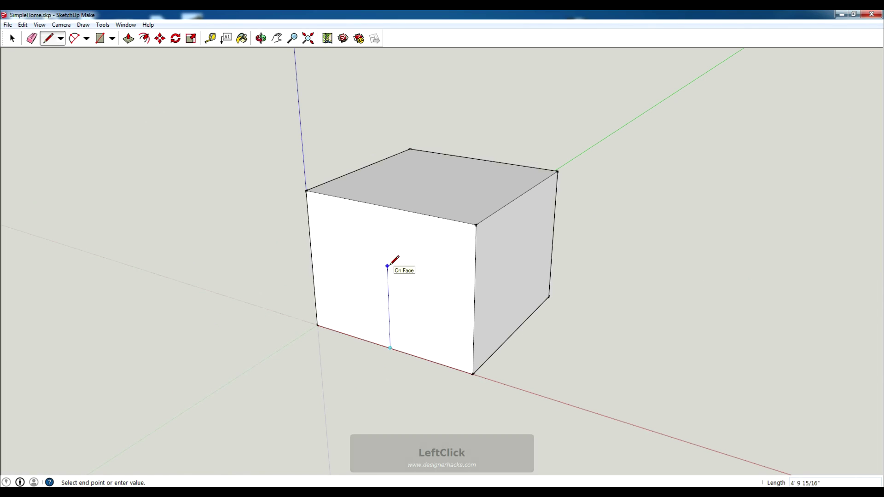
pyautogui.press('Escape')
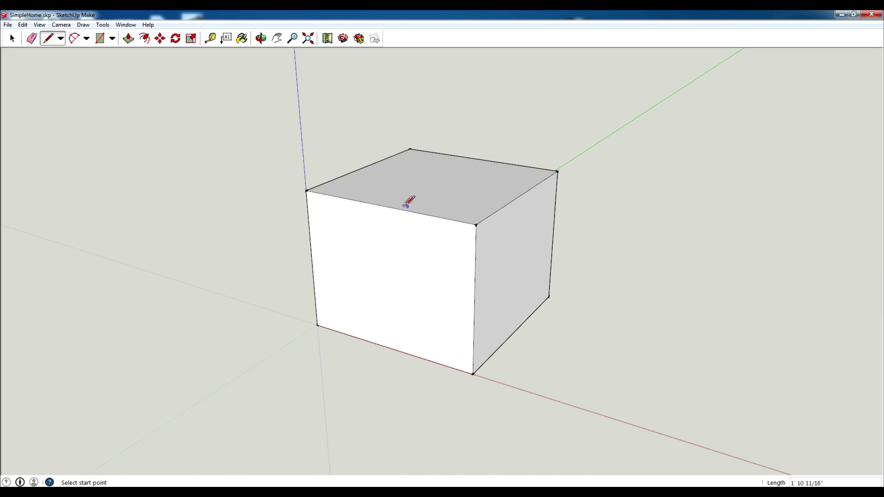
# Try drawing an 8' vertical line on the front face from the midpoint of its bottom edge, and undo it.
pyautogui.click(390, 347)
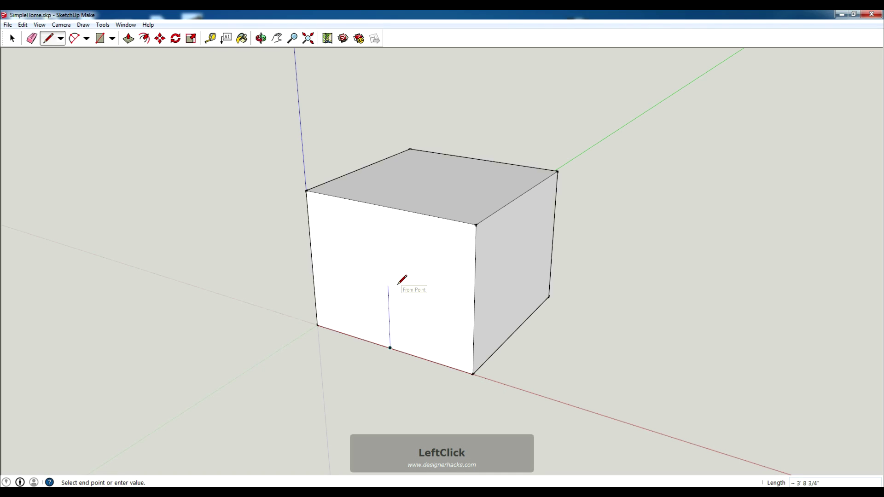
pyautogui.write("8'")
pyautogui.press('Return')
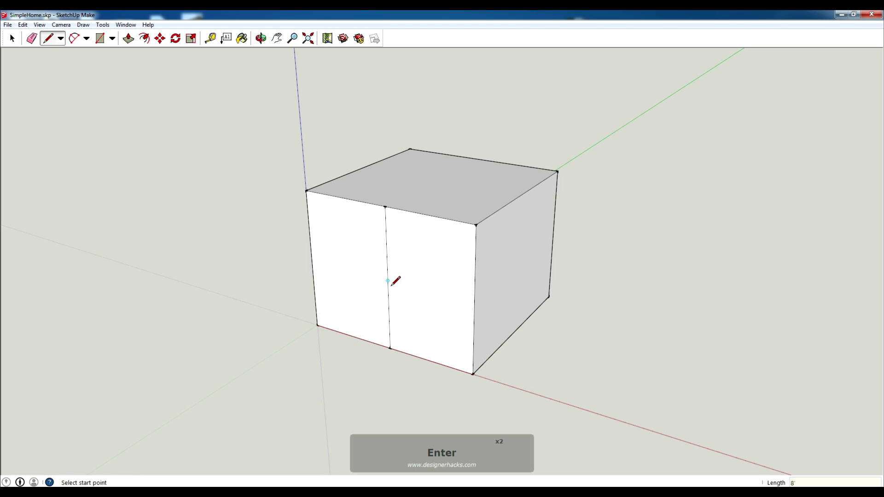
pyautogui.press('ctrl')
pyautogui.press('ctrl')
pyautogui.hotkey('ctrl', 'z')
pyautogui.press('space')
pyautogui.click(440, 192)
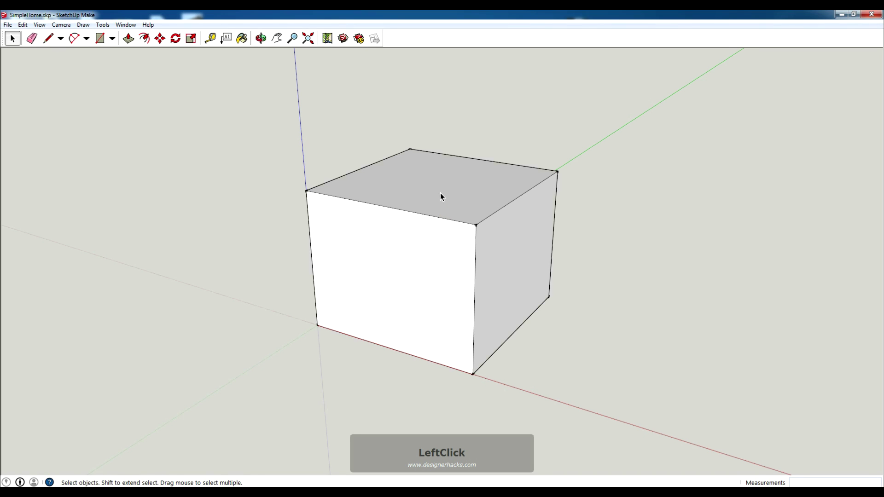
pyautogui.press('p')
pyautogui.click(435, 193)
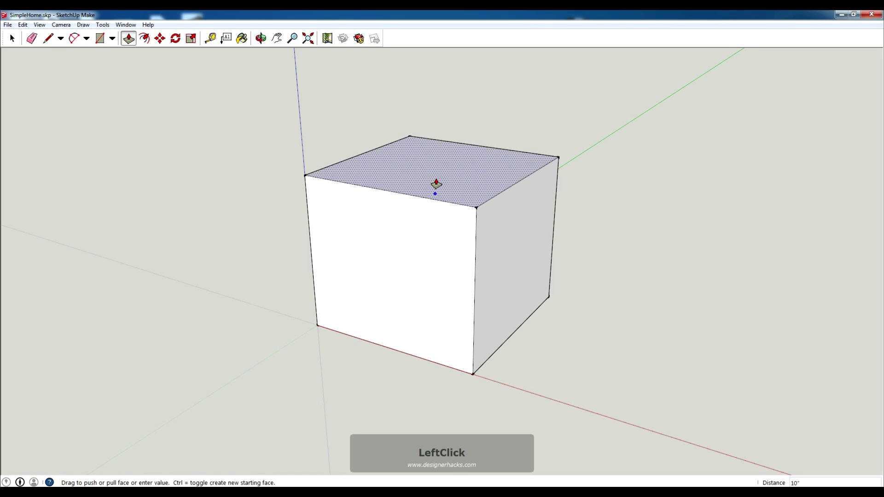
pyautogui.press('Escape')
# Push/Pull the top face of the box upward by 2'.
pyautogui.press('space')
pyautogui.click(441, 187)
pyautogui.press('p')
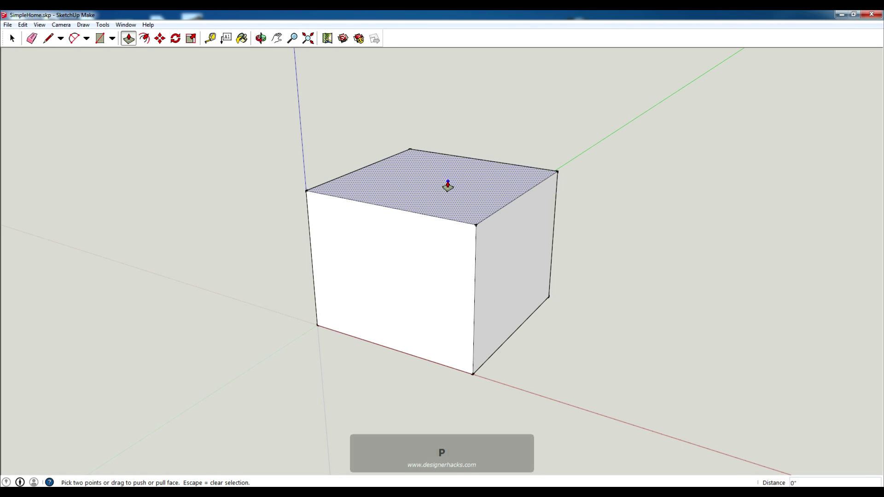
pyautogui.click(447, 182)
pyautogui.write('2')
pyautogui.press('Return')
pyautogui.press('Return')
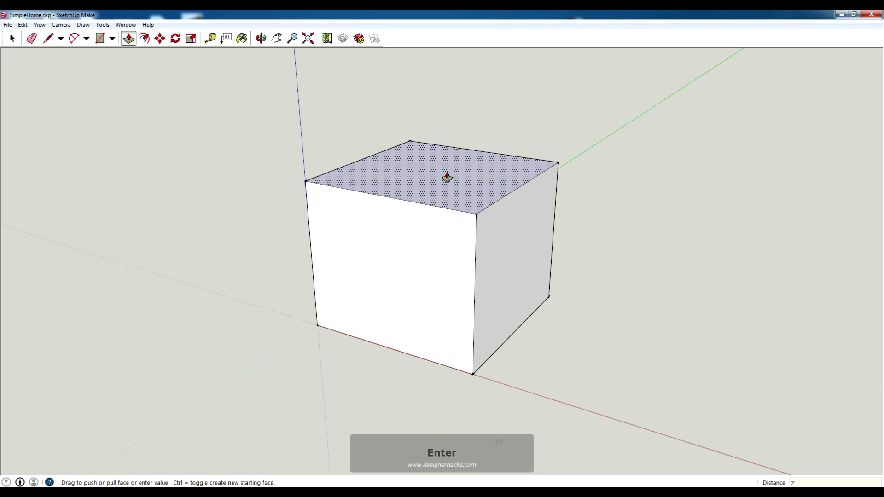
# Draw an 8' vertical line up the front face from the midpoint of its bottom edge.
pyautogui.moveTo(650, 263); pyautogui.dragTo(564, 214, button='middle')
pyautogui.press('space')
pyautogui.press('l')
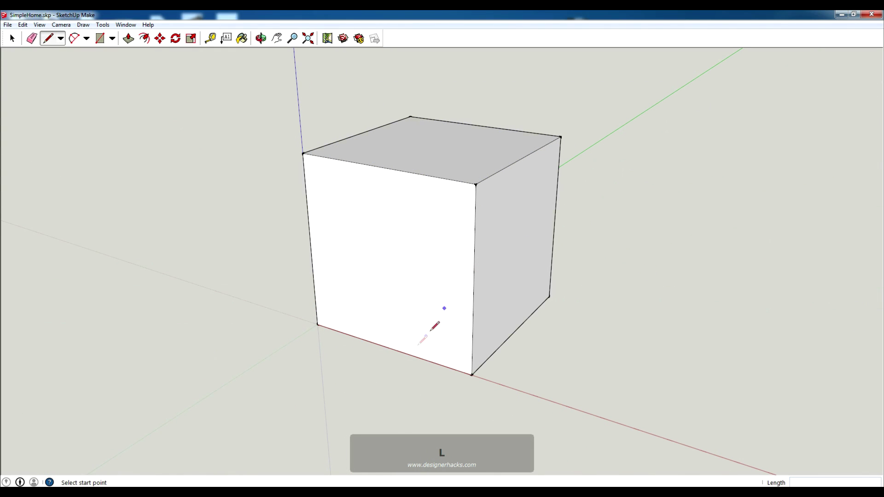
pyautogui.click(389, 347)
pyautogui.write('9')
pyautogui.press('Return')
pyautogui.press('Return')
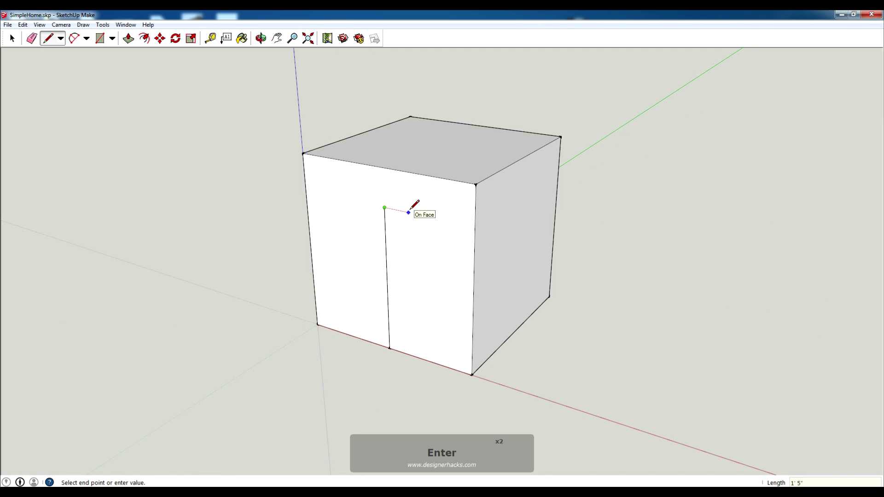
# Draw a short line along the red axis from the vertical line's upper end, entering 1'-6" as its length.
pyautogui.write('1\'-6"')
pyautogui.press('Return')
pyautogui.press('Return')
pyautogui.press('Escape')
pyautogui.press('space')
# Select the short horizontal line at the top of the vertical line and check its length with the Tape Measure.
pyautogui.scroll(3, 346, 225)
pyautogui.moveTo(404, 230); pyautogui.dragTo(452, 207, button='middle')
pyautogui.click(449, 201)
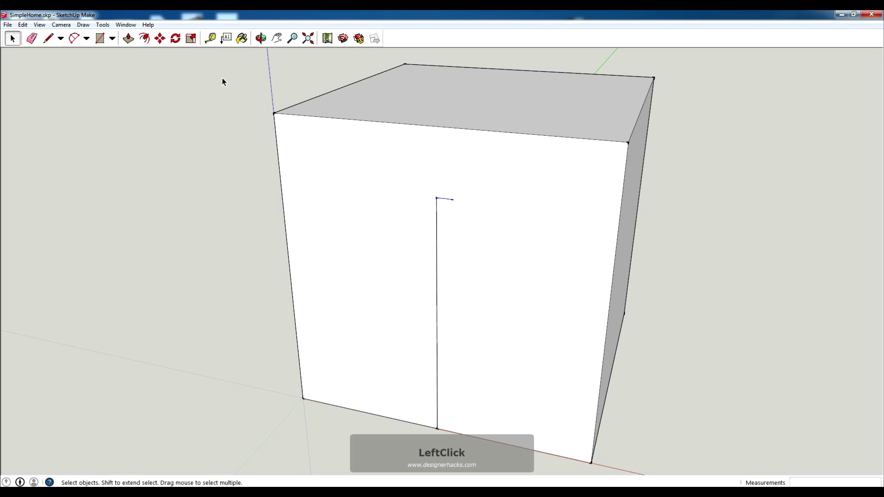
pyautogui.click(210, 38)
pyautogui.click(437, 198)
pyautogui.press('Escape')
pyautogui.press('space')
# Extend the short horizontal line from its free end with a 1' segment along the red axis.
pyautogui.press('l')
pyautogui.click(454, 200)
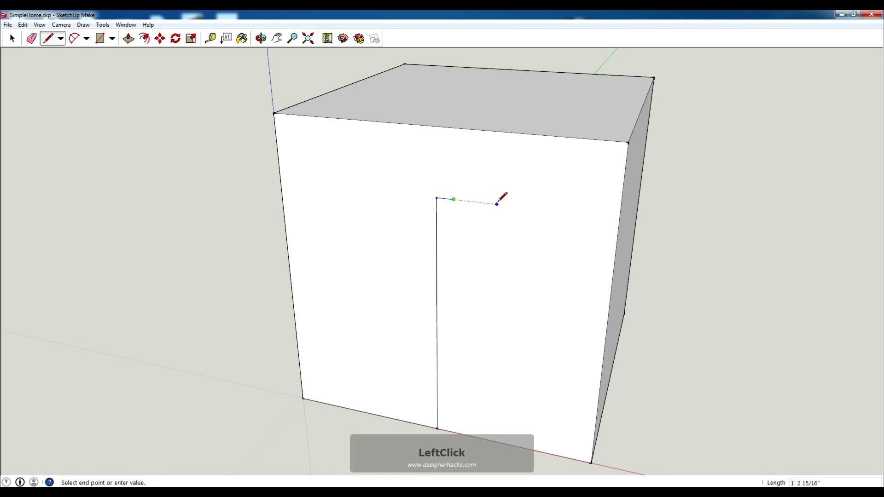
pyautogui.write("1'")
pyautogui.press('Return')
pyautogui.press('Return')
pyautogui.press('Escape')
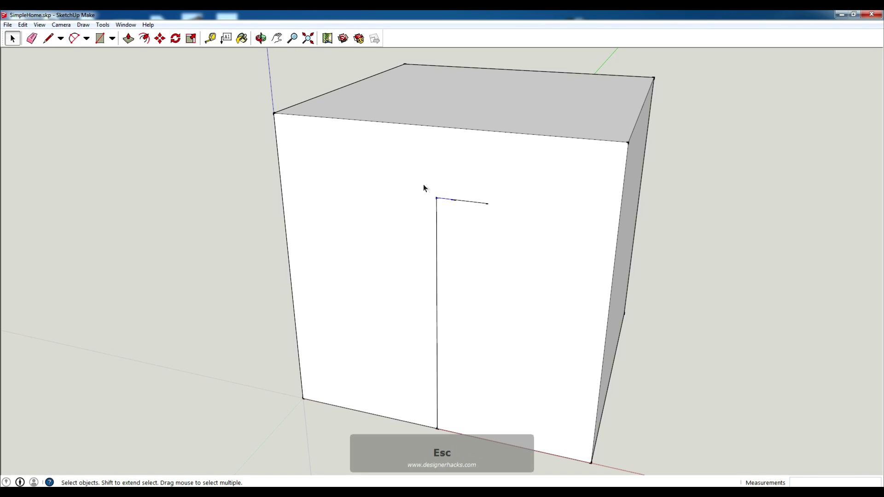
# Display the back edges and draw a line from the vertical line's upper end toward the blue axis, entering 1'-6".
pyautogui.press('k')
pyautogui.press('l')
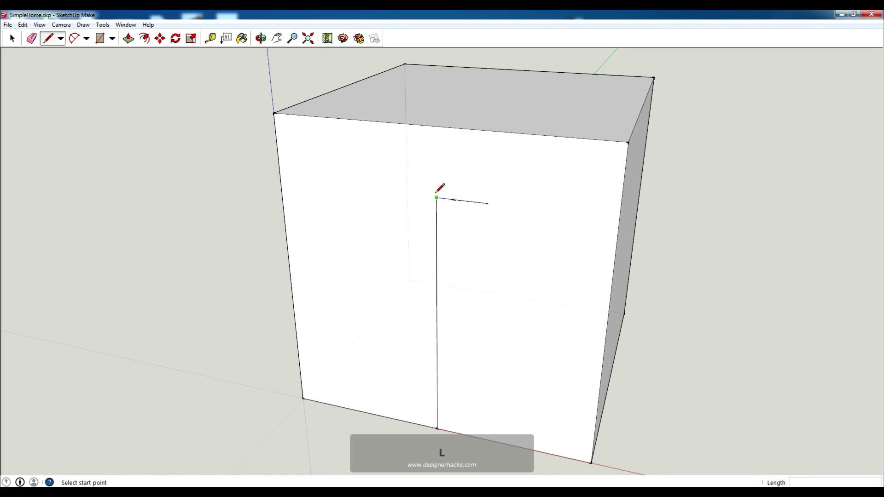
pyautogui.click(437, 198)
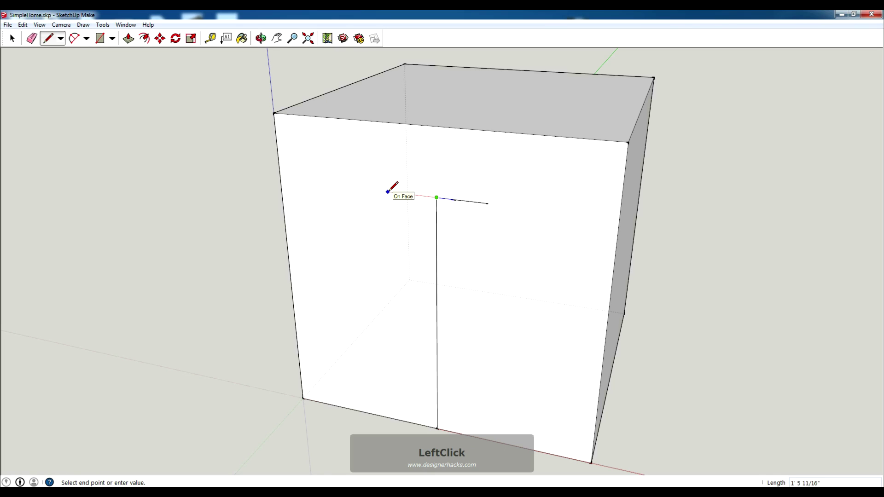
pyautogui.write('1\'-6"')
pyautogui.press('Return')
pyautogui.press('Return')
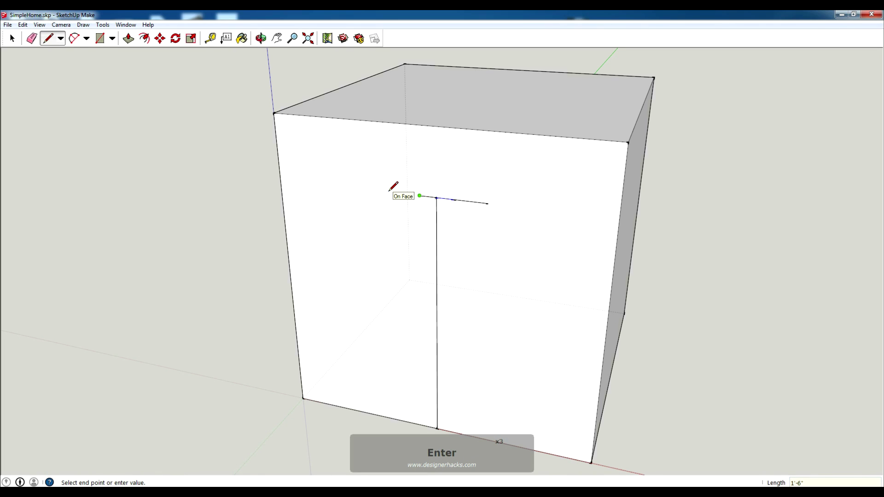
# Copy the 1' segment 2' along the red axis so it extends the opposite half of the door's top line.
pyautogui.press('space')
pyautogui.click(471, 202)
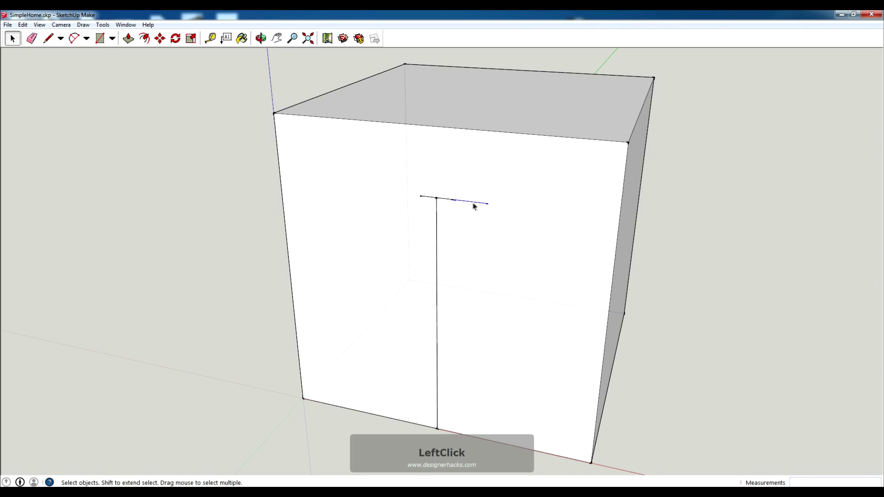
pyautogui.press('m')
pyautogui.click(488, 206)
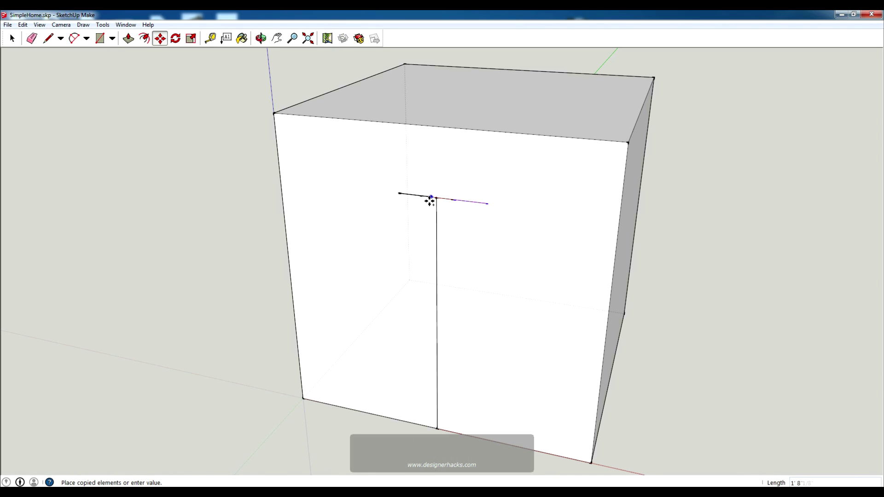
pyautogui.click(419, 196)
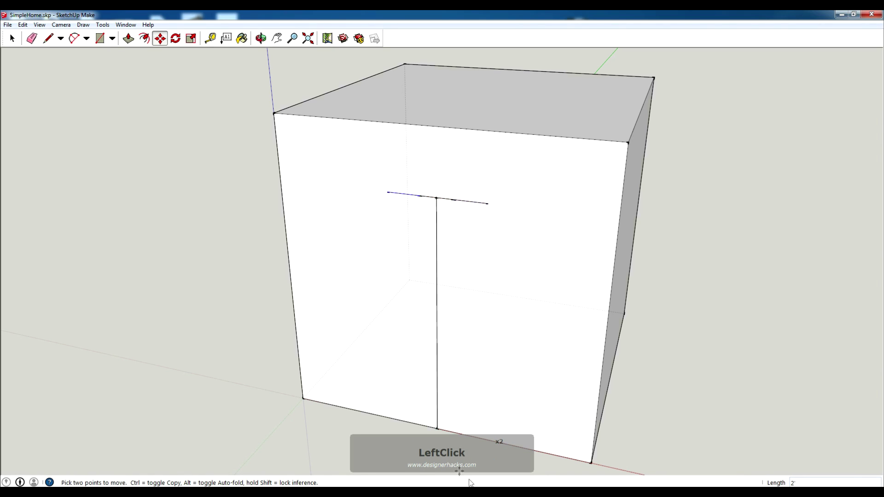
# Draw both vertical door sides from the ends of the top line down to the front face's bottom edge.
pyautogui.press('space')
pyautogui.press('l')
pyautogui.click(387, 192)
pyautogui.press('shift')
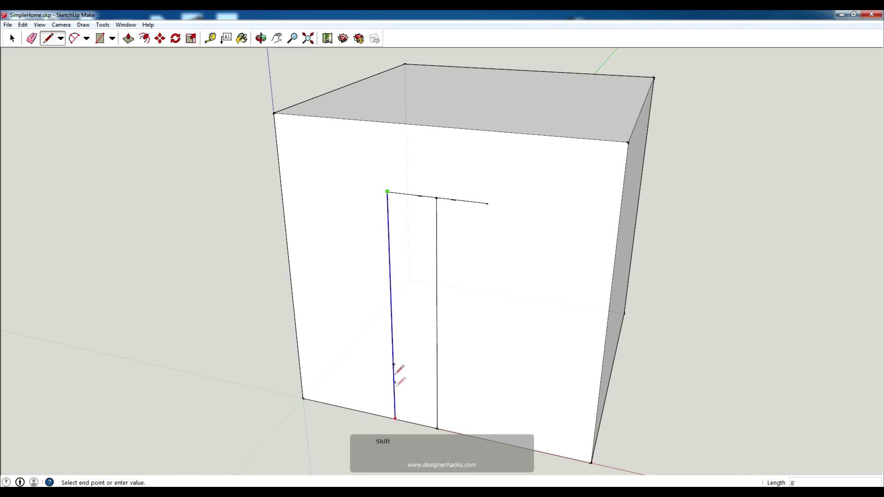
pyautogui.click(395, 419)
pyautogui.click(488, 204)
pyautogui.press('shift')
pyautogui.click(481, 435)
# Delete the vertical centre line inside the door outline.
pyautogui.press('space')
pyautogui.click(437, 212)
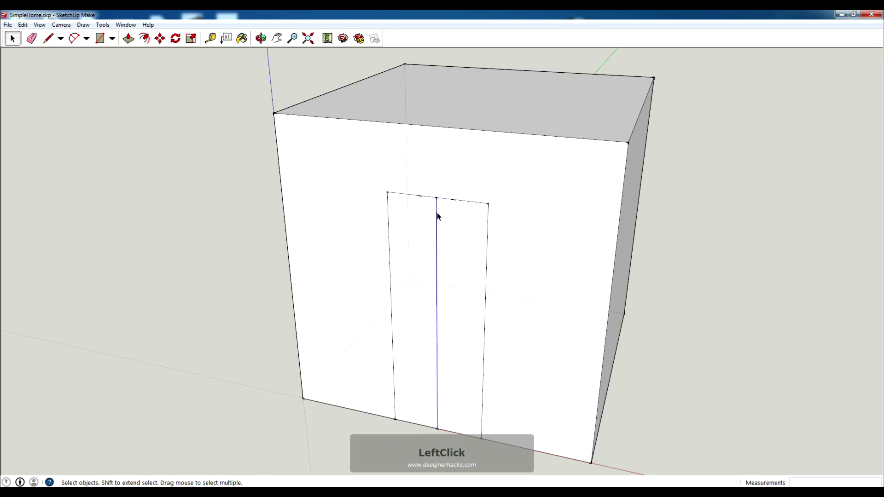
pyautogui.press('Delete')
pyautogui.scroll(-3, 452, 316)
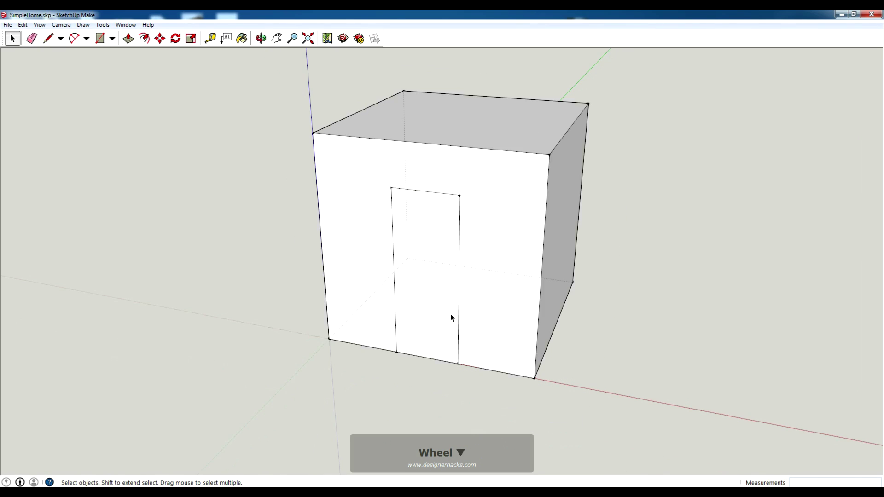
# Try deleting the front wall face around the door, and undo the deletion.
pyautogui.scroll(2, 455, 345)
pyautogui.click(462, 222)
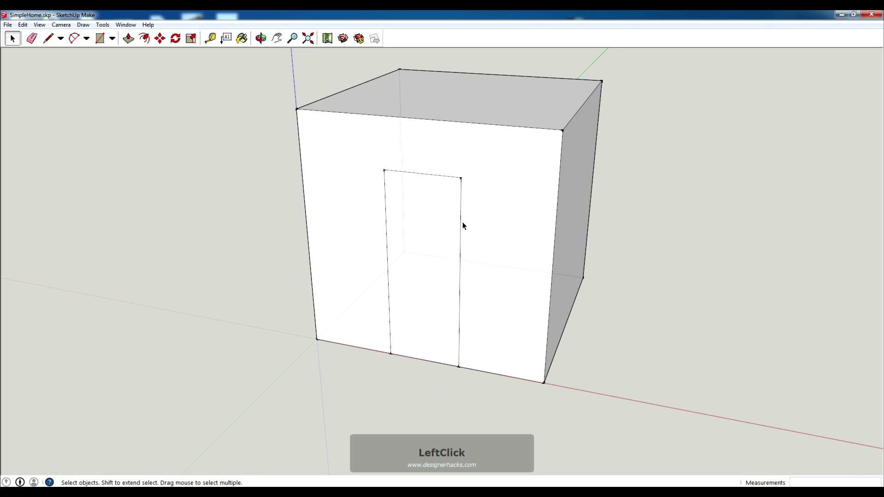
pyautogui.press('Delete')
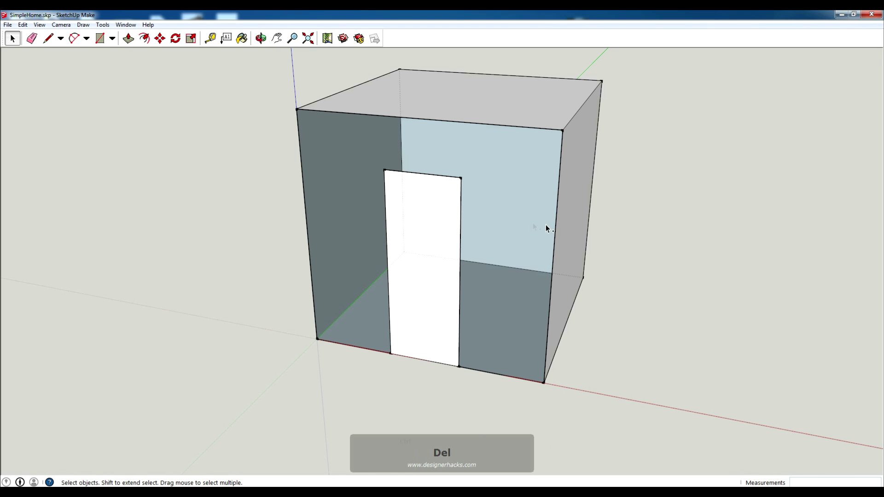
pyautogui.hotkey('ctrl', 'z')
# Select the door face and examine it from above the box.
pyautogui.click(430, 227)
pyautogui.press('Escape')
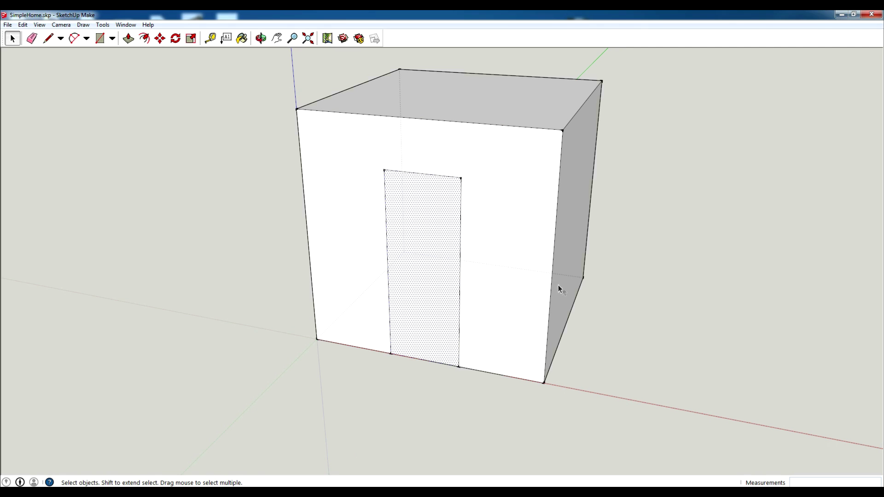
pyautogui.moveTo(527, 200); pyautogui.dragTo(420, 276, button='middle')
pyautogui.doubleClick(697, 290)
pyautogui.click(414, 278)
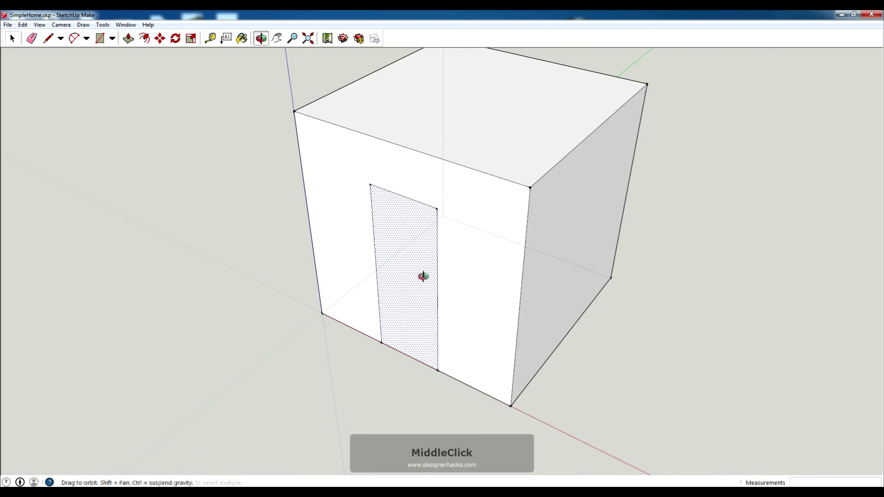
pyautogui.moveTo(501, 140); pyautogui.dragTo(474, 134, button='middle')
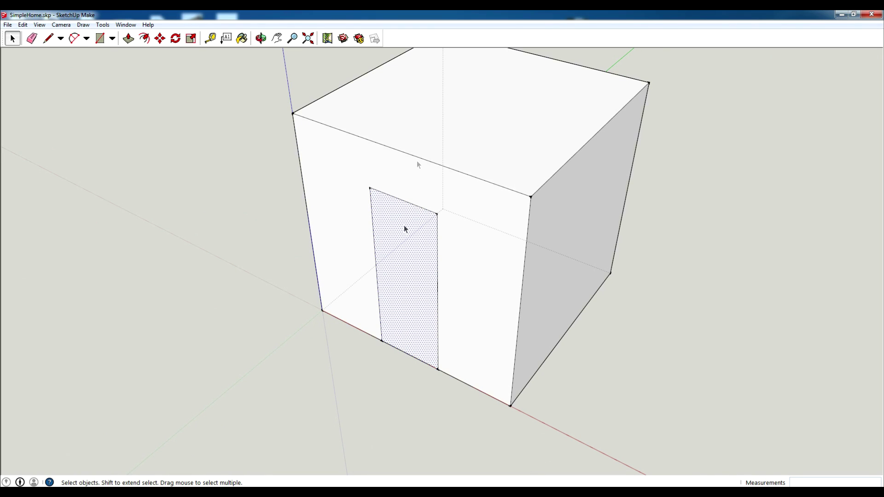
# Try deleting the top face to look inside the box, and undo the deletion.
pyautogui.click(514, 152)
pyautogui.press('Delete')
pyautogui.moveTo(521, 138); pyautogui.dragTo(367, 204, button='middle')
pyautogui.hotkey('ctrl', 'z')
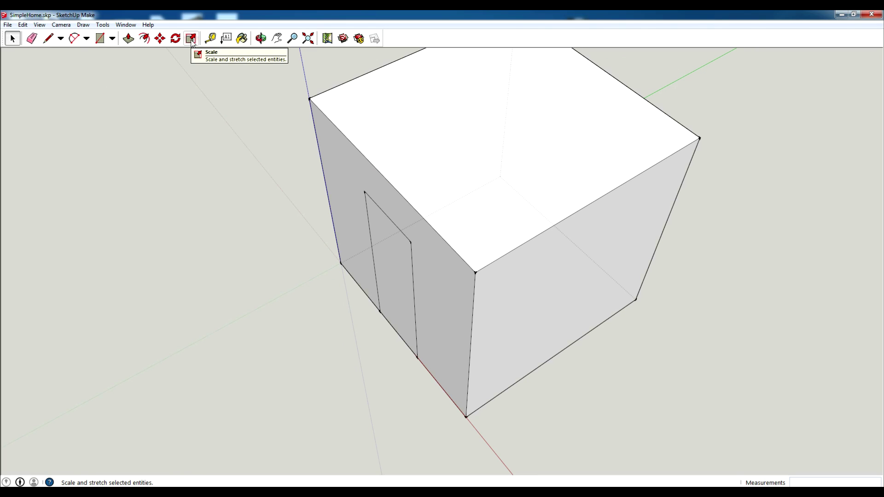
# Offset the top face's edges inward by 7" to outline the wall thickness.
pyautogui.click(144, 38)
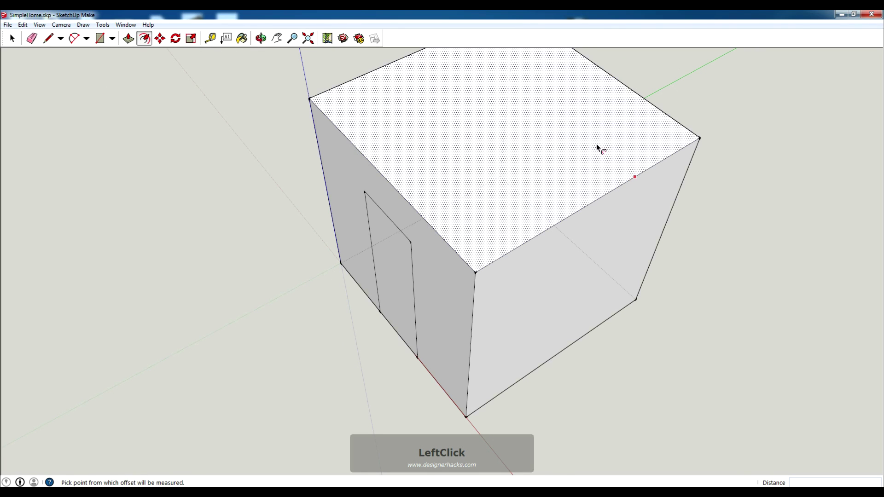
pyautogui.click(662, 134)
pyautogui.press('Escape')
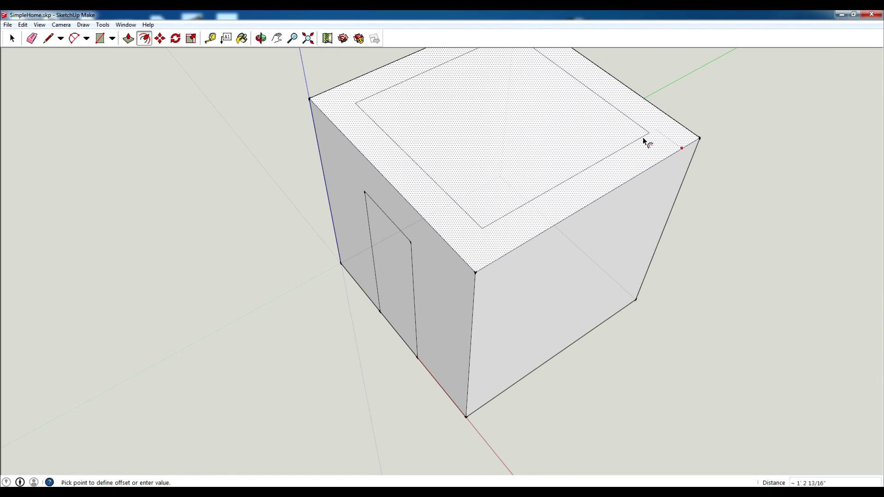
pyautogui.write('7')
pyautogui.press('Return')
pyautogui.press('Return')
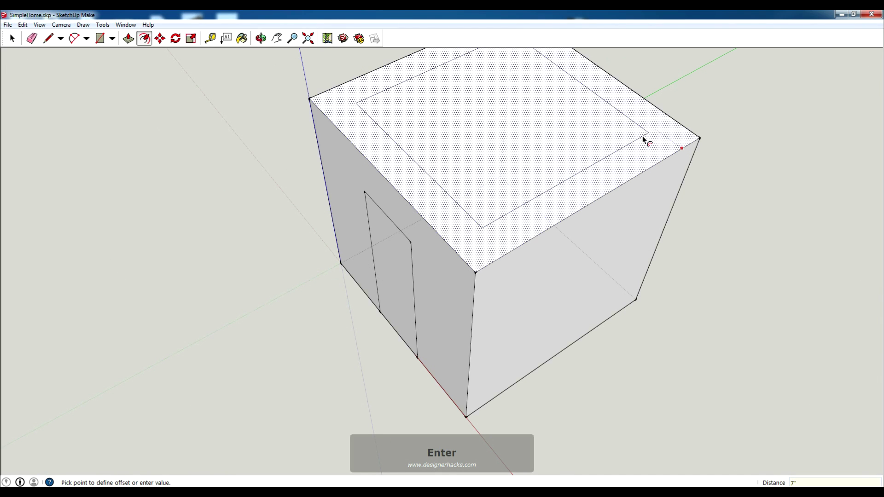
# Check the wall offset at the inner corner of the top face with the Tape Measure.
pyautogui.moveTo(597, 137); pyautogui.dragTo(592, 162, button='middle')
pyautogui.press('space')
pyautogui.click(217, 41)
pyautogui.click(527, 249)
pyautogui.press('space')
pyautogui.press('o')
pyautogui.click(500, 163)
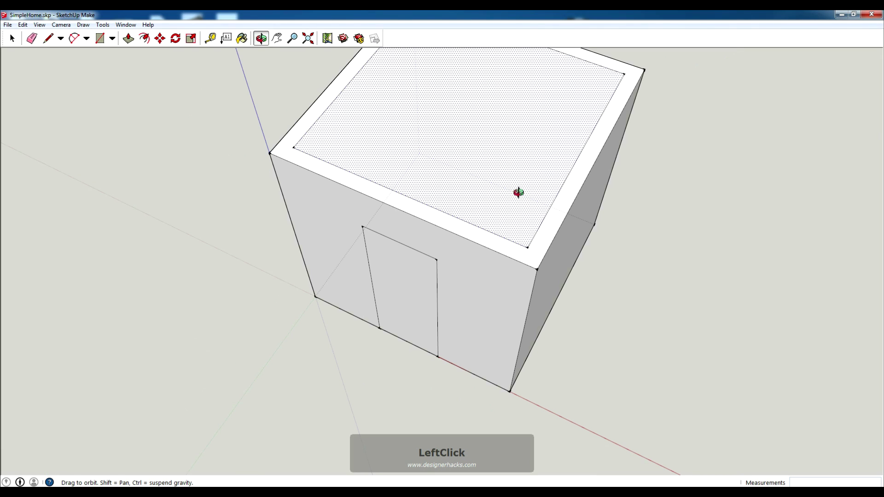
pyautogui.press('p')
pyautogui.press('space')
pyautogui.click(727, 216)
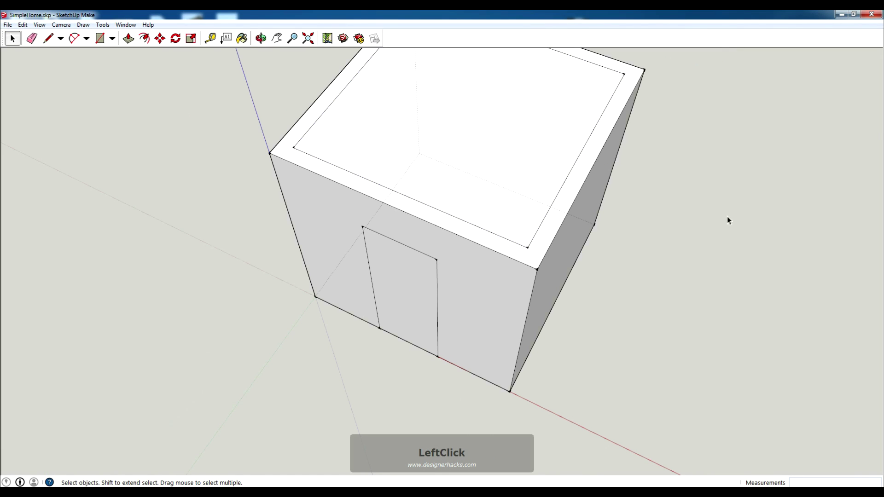
# Push the inner top face down to the box's base corner with Push/Pull, hollowing out the room between the walls.
pyautogui.press('space')
pyautogui.click(560, 146)
pyautogui.press('p')
pyautogui.click(560, 148)
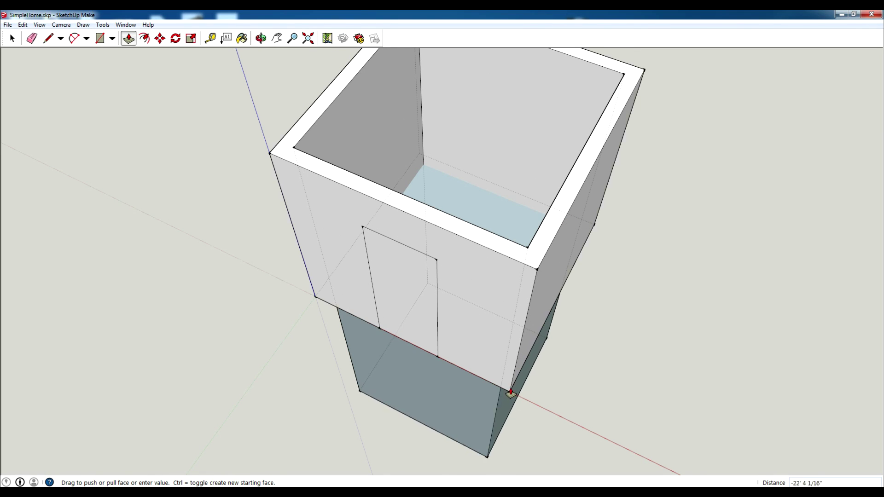
pyautogui.click(594, 227)
pyautogui.press('space')
# Draw three separate small rectangles in a row on the ground beside the box's side wall.
pyautogui.scroll(-2, 391, 145)
pyautogui.scroll(-2, 391, 144)
pyautogui.scroll(2, 614, 231)
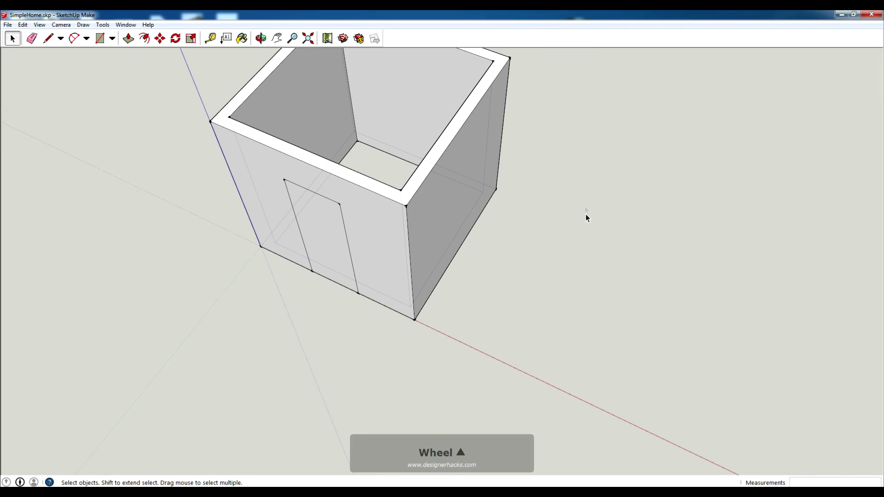
pyautogui.press('r')
pyautogui.click(504, 243)
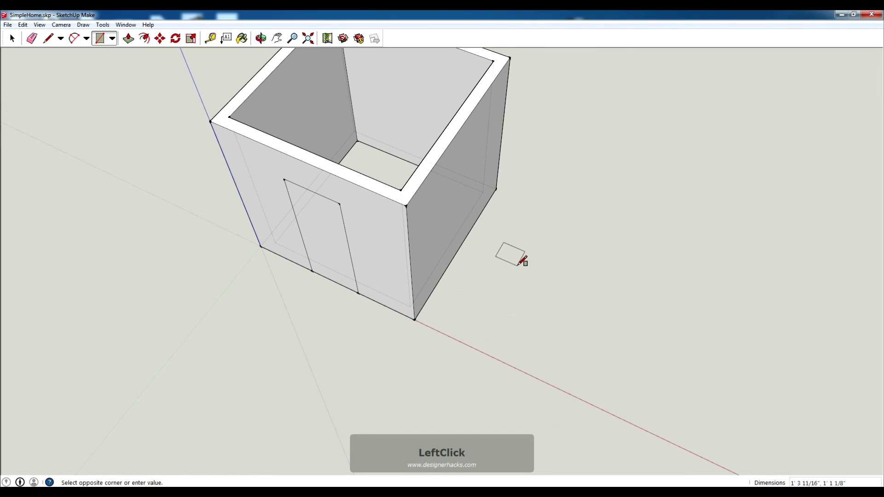
pyautogui.click(515, 269)
pyautogui.click(541, 219)
pyautogui.click(570, 254)
pyautogui.click(579, 190)
pyautogui.click(612, 227)
pyautogui.press('Escape')
pyautogui.press('space')
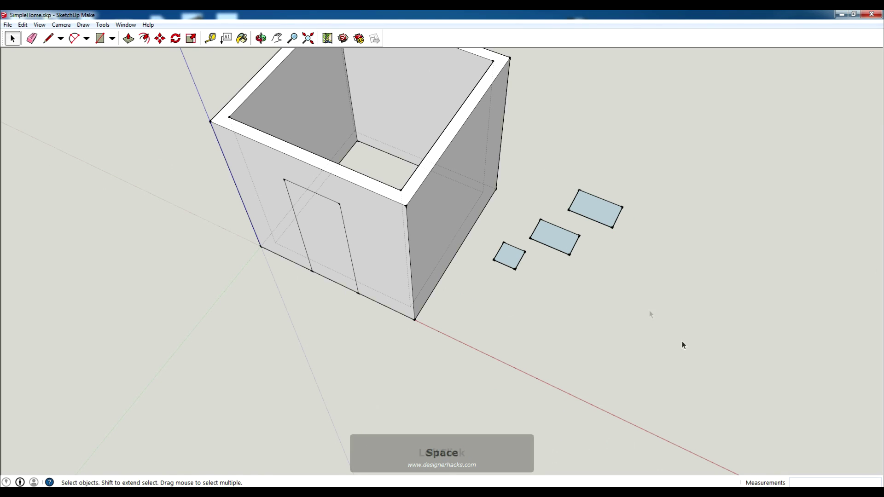
# Select all three ground rectangles together with their bounding edges.
pyautogui.moveTo(528, 162); pyautogui.dragTo(501, 259)
pyautogui.tripleClick(507, 258)
pyautogui.keyDown('shift'); pyautogui.tripleClick(554, 235); pyautogui.keyUp('shift')
pyautogui.keyDown('shift'); pyautogui.tripleClick(604, 206); pyautogui.keyUp('shift')
pyautogui.press('m')
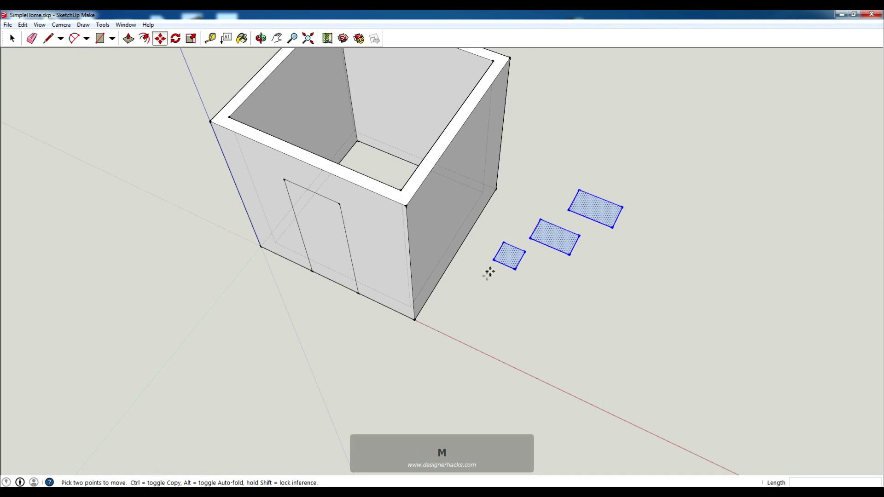
# Try moving the three selected rectangles to the front of the house and starting a rotation, and undo the move.
pyautogui.click(494, 259)
pyautogui.click(294, 389)
pyautogui.press('r')
pyautogui.press('q')
pyautogui.click(282, 395)
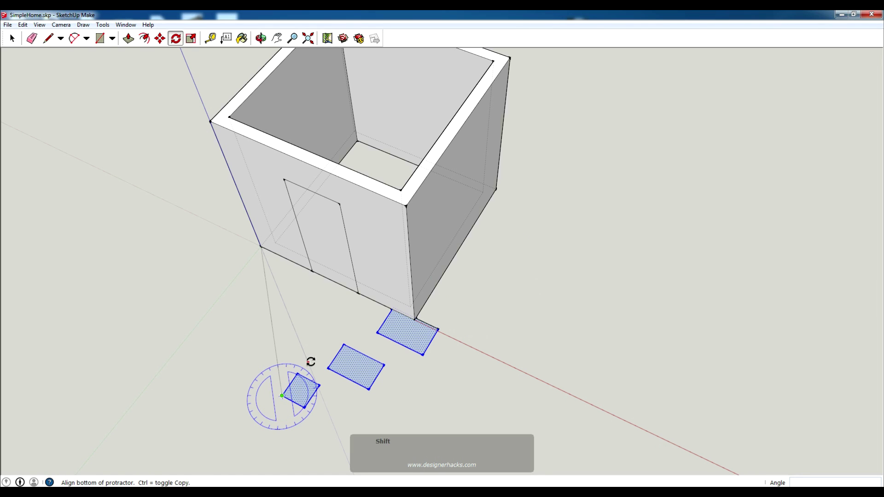
pyautogui.press('Escape')
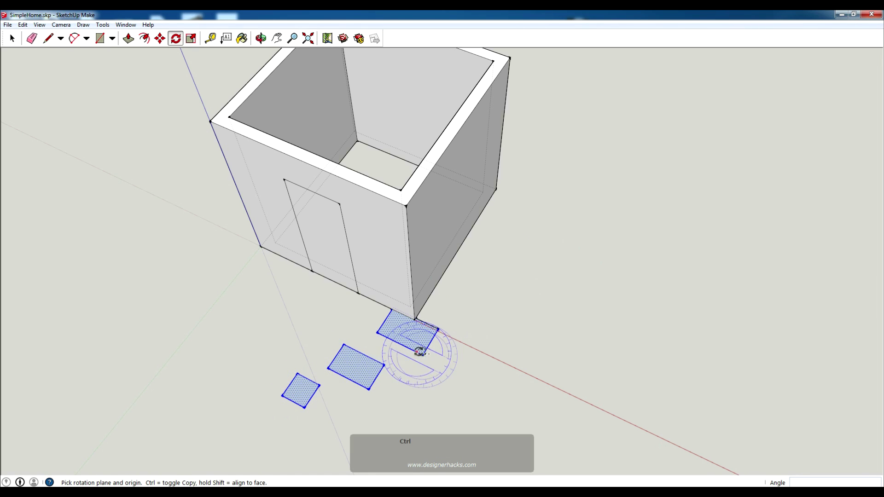
pyautogui.hotkey('ctrl', 'z')
# Move the three selected rectangles onto the ground in front of the door wall.
pyautogui.press('m')
pyautogui.click(600, 197)
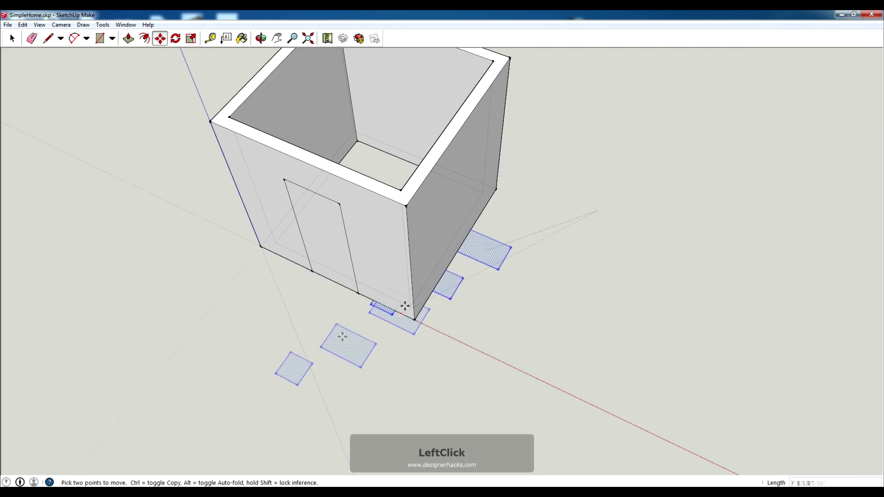
pyautogui.click(317, 306)
pyautogui.moveTo(389, 330); pyautogui.dragTo(339, 229, button='middle')
pyautogui.press('Escape')
pyautogui.press('space')
# Extrude the rectangle nearest the door to 1" with Push/Pull and repeat the same height on the other two.
pyautogui.press('p')
pyautogui.click(325, 304)
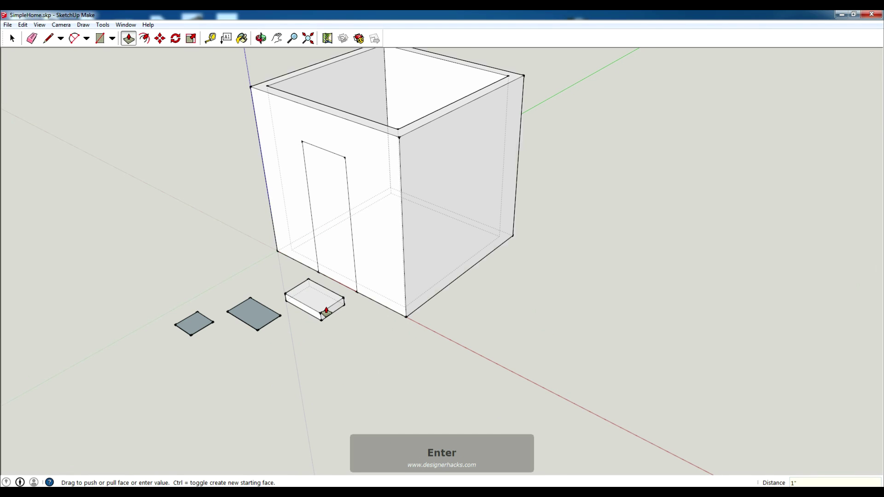
pyautogui.press('Return')
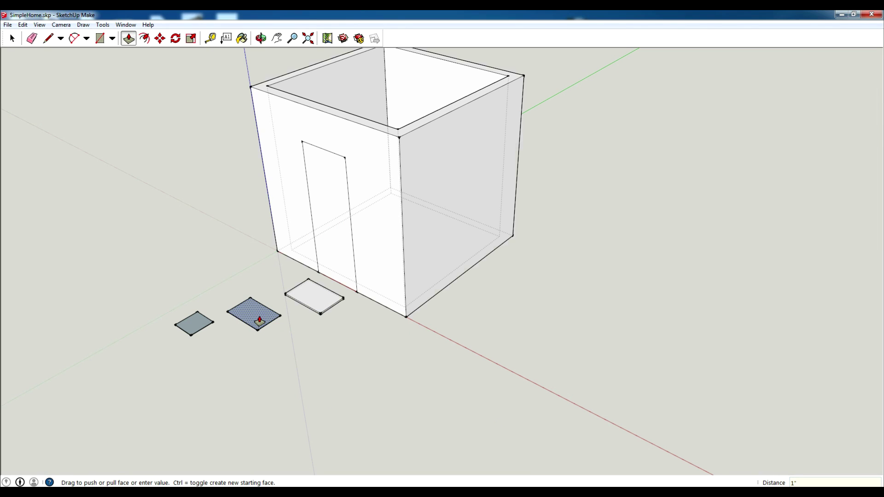
pyautogui.doubleClick(260, 321)
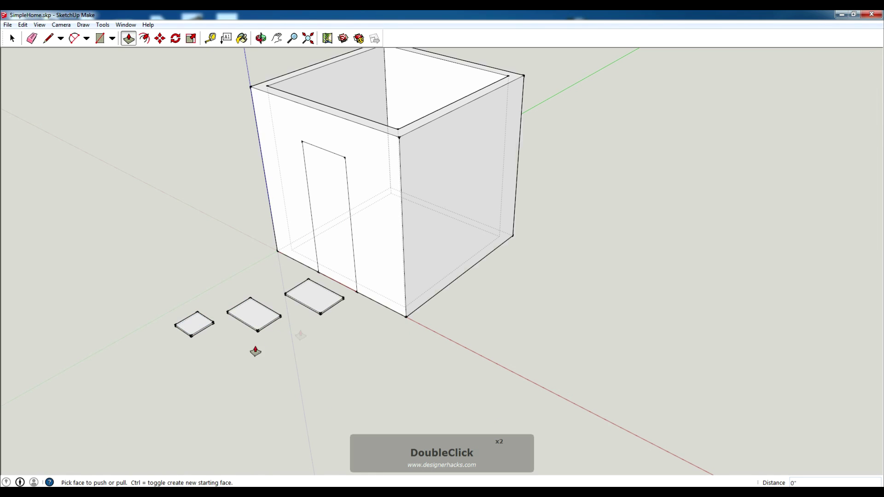
# Try repeating the last Push/Pull on the front wall and side wall faces, and undo each one.
pyautogui.press('ctrl')
pyautogui.press('ctrl')
pyautogui.doubleClick(378, 247)
pyautogui.hotkey('ctrl', 'z')
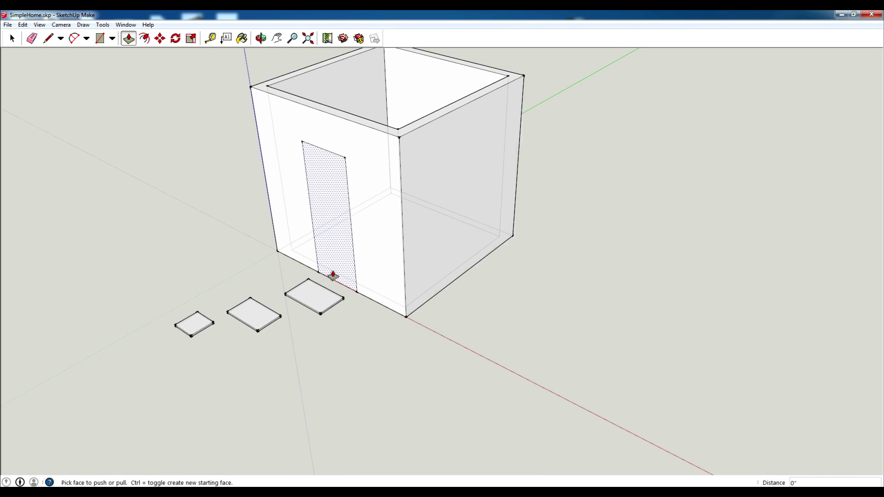
pyautogui.doubleClick(464, 215)
pyautogui.hotkey('ctrl', 'z')
# Push the door face inward 7" through the full wall thickness to cut the doorway opening.
pyautogui.press('Escape')
pyautogui.click(327, 225)
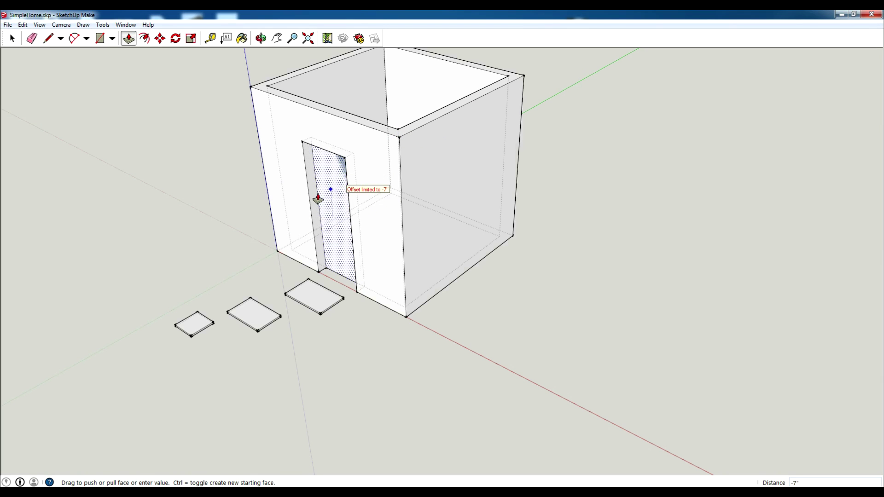
pyautogui.click(336, 191)
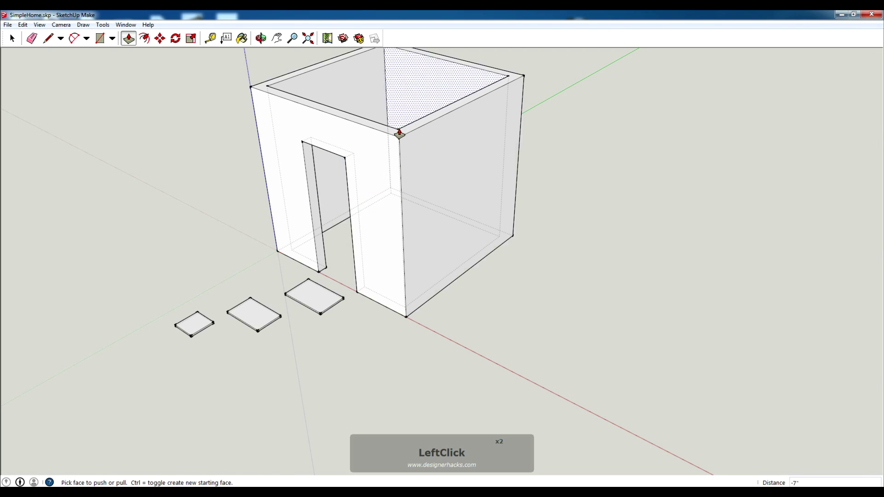
# Try selecting the doorway's three outer edges one after another, and clear the selection.
pyautogui.moveTo(243, 207); pyautogui.dragTo(223, 207, button='middle')
pyautogui.moveTo(363, 108); pyautogui.dragTo(298, 166, button='middle')
pyautogui.moveTo(507, 181); pyautogui.dragTo(242, 193, button='middle')
pyautogui.press('space')
pyautogui.press('l')
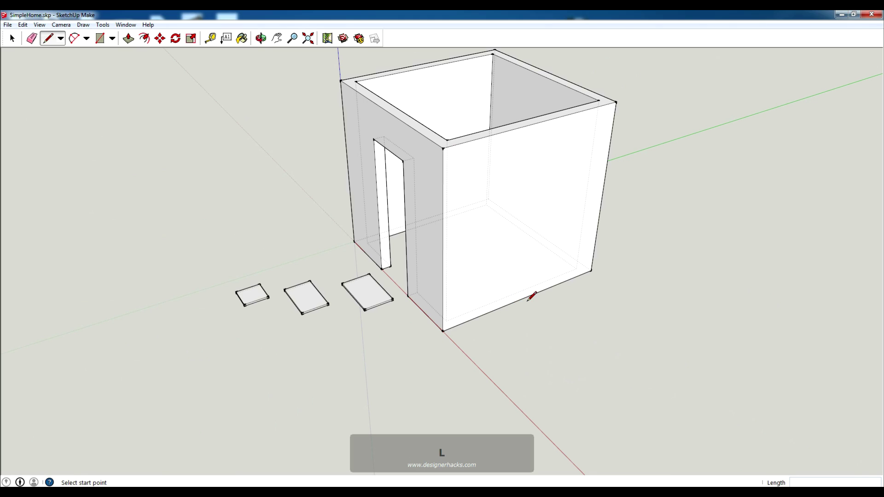
pyautogui.press('space')
pyautogui.click(374, 151)
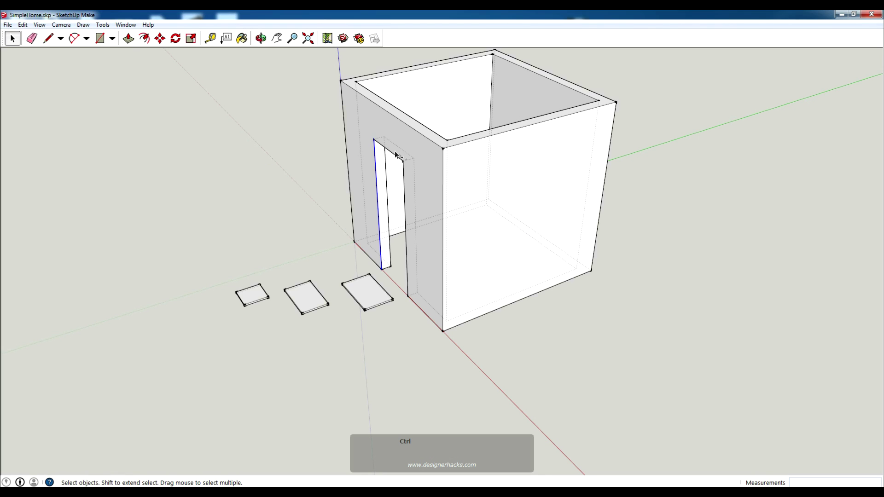
pyautogui.keyDown('ctrl'); pyautogui.doubleClick(405, 200); pyautogui.keyUp('ctrl')
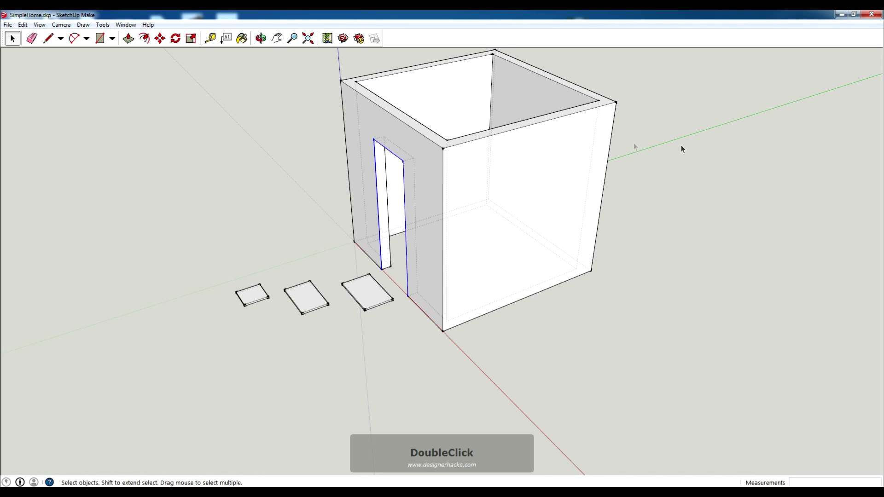
pyautogui.click(313, 163)
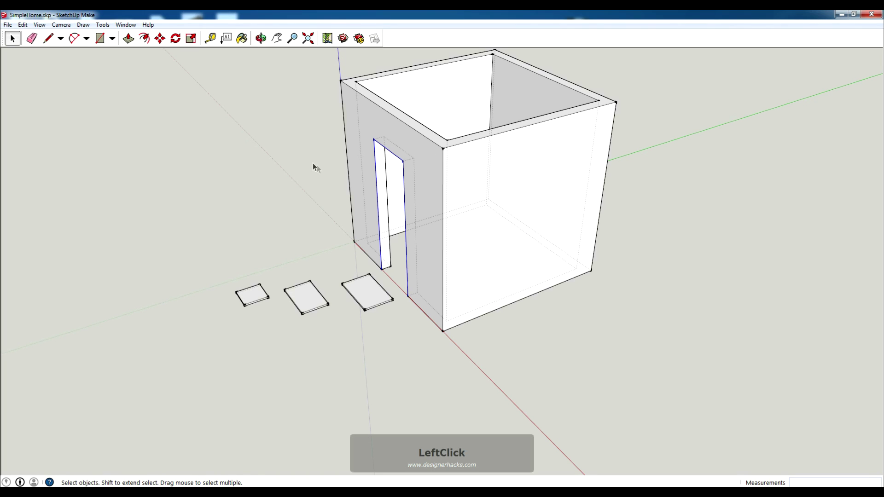
# Select the doorway's left, top and right outer edges and copy them from the front bottom corner to the rear bottom corner.
pyautogui.keyDown('ctrl'); pyautogui.click(374, 168); pyautogui.keyUp('ctrl')
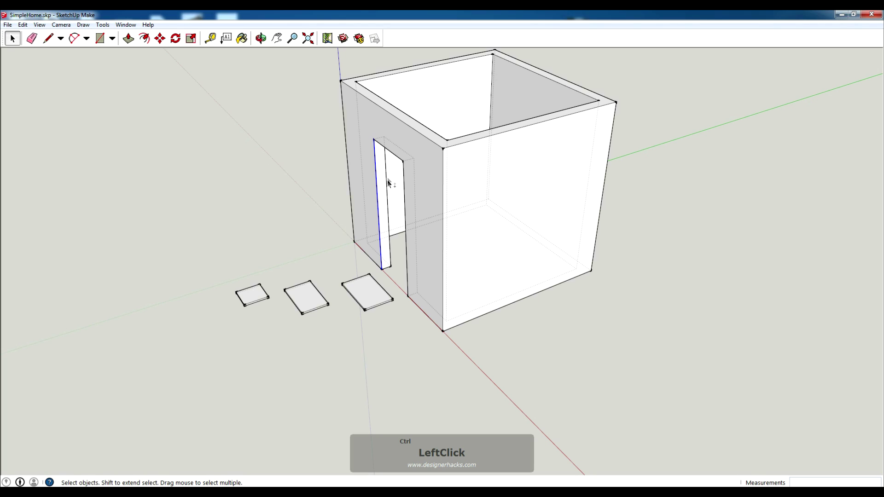
pyautogui.keyDown('ctrl'); pyautogui.doubleClick(396, 156); pyautogui.keyUp('ctrl')
pyautogui.keyDown('ctrl'); pyautogui.click(403, 173); pyautogui.keyUp('ctrl')
pyautogui.press('m')
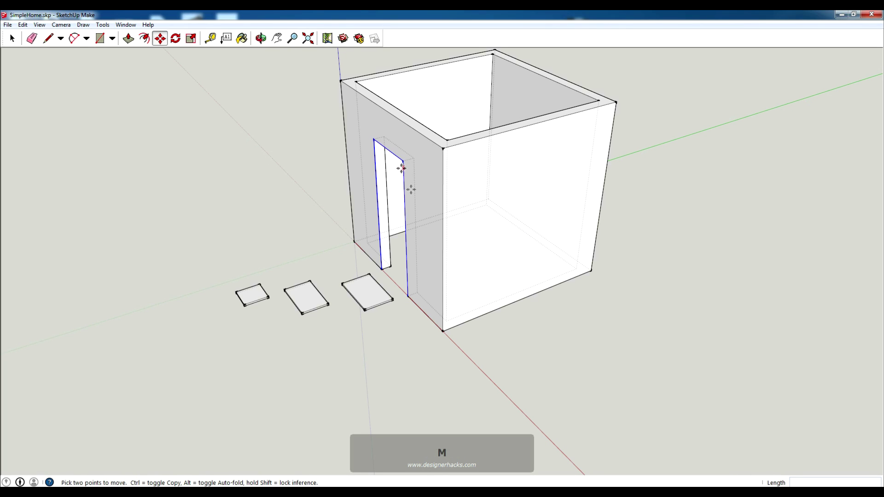
pyautogui.click(442, 331)
pyautogui.press('ctrl')
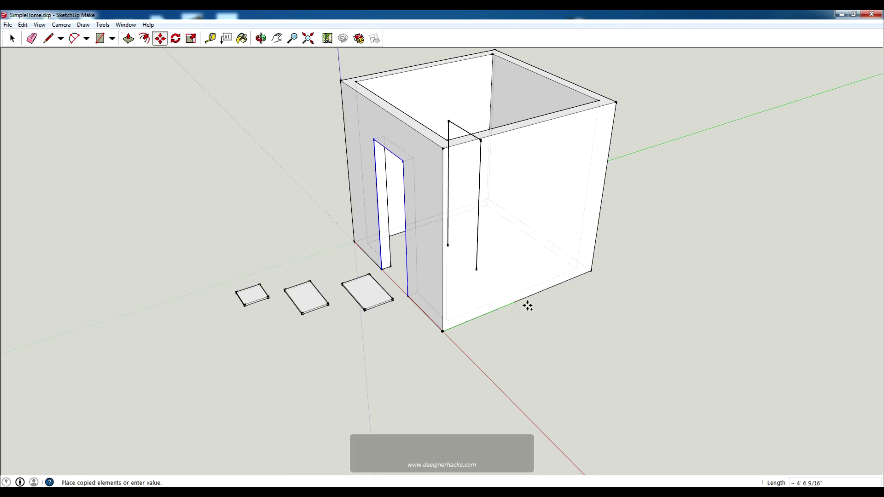
pyautogui.click(593, 272)
# Move the copied door outline 6" sideways along the back wall.
pyautogui.middleClick(649, 277)
pyautogui.moveTo(649, 277); pyautogui.dragTo(265, 236, button='middle')
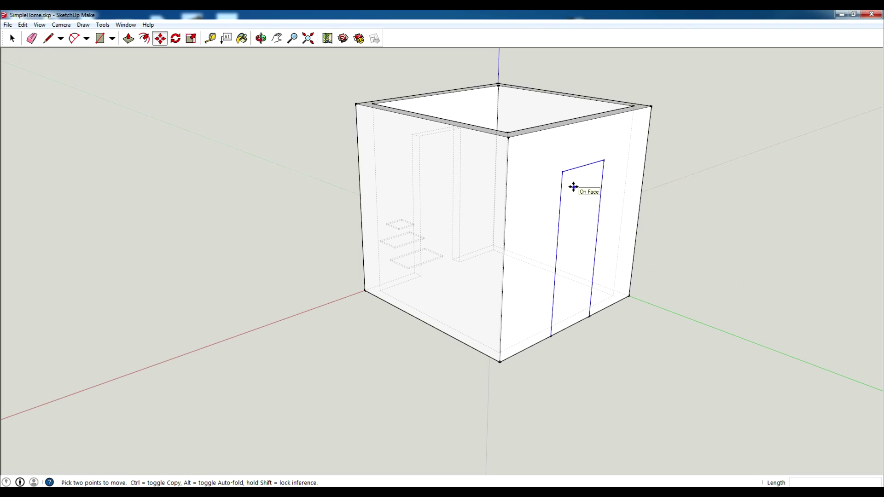
pyautogui.press('space')
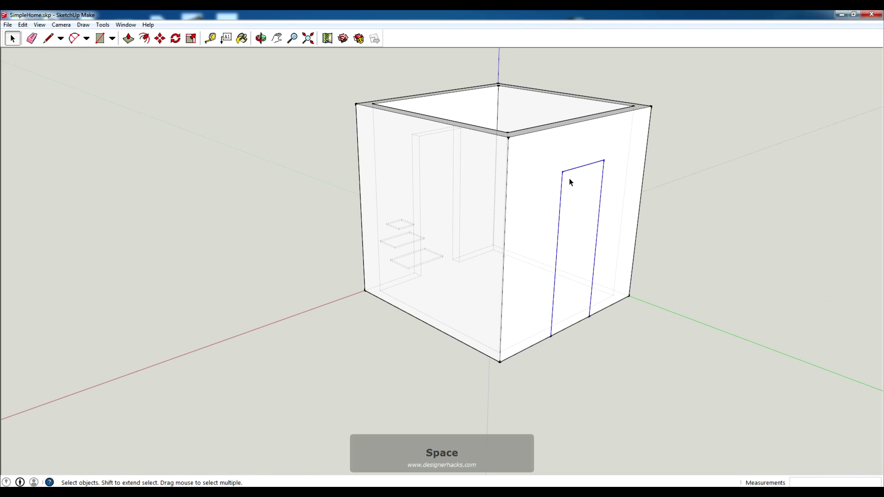
pyautogui.press('m')
pyautogui.click(576, 207)
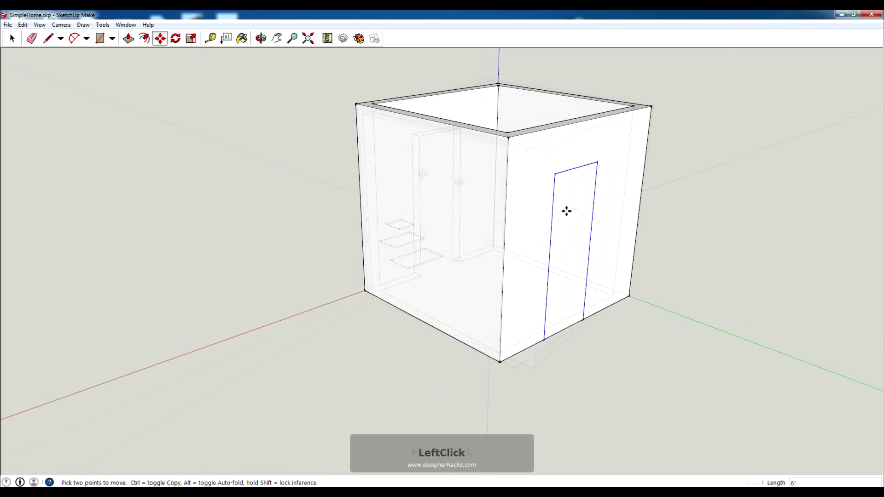
pyautogui.moveTo(566, 209); pyautogui.dragTo(549, 262, button='middle')
# Try rotating the copied door outline about the back wall's top corner, cancel the rotation and delete the copy.
pyautogui.press('q')
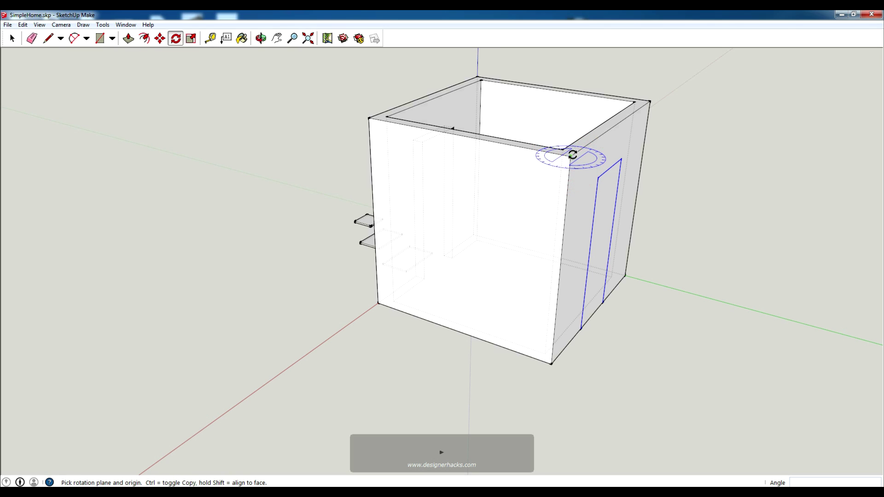
pyautogui.click(571, 156)
pyautogui.click(615, 126)
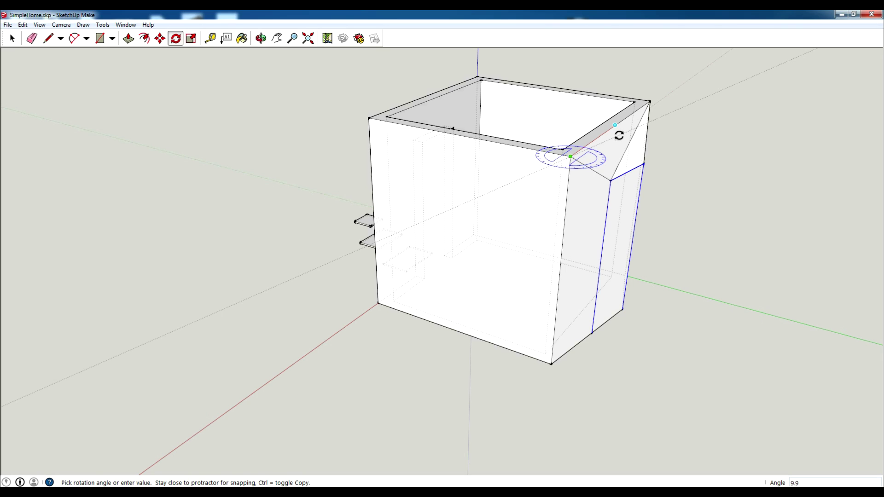
pyautogui.press('Escape')
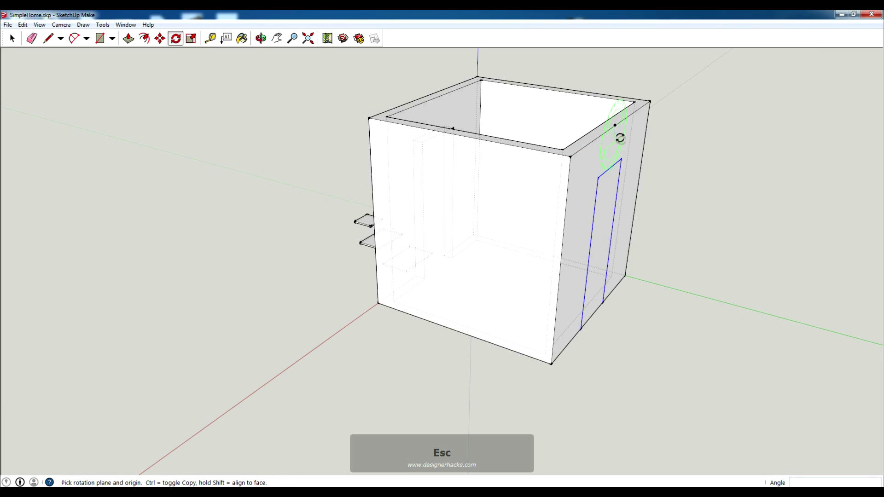
pyautogui.press('Delete')
# Select the front doorway's three outer edges and the adjacent vertical corner edge, and copy them about 11' 9" along the red axis.
pyautogui.middleClick(357, 154)
pyautogui.press('space')
pyautogui.moveTo(355, 152); pyautogui.dragTo(670, 161, button='middle')
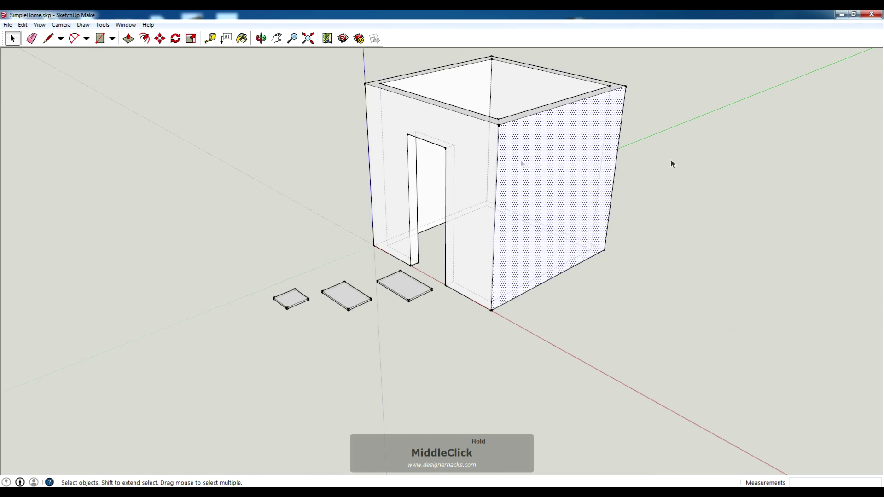
pyautogui.click(427, 140)
pyautogui.keyDown('ctrl'); pyautogui.click(446, 170); pyautogui.keyUp('ctrl')
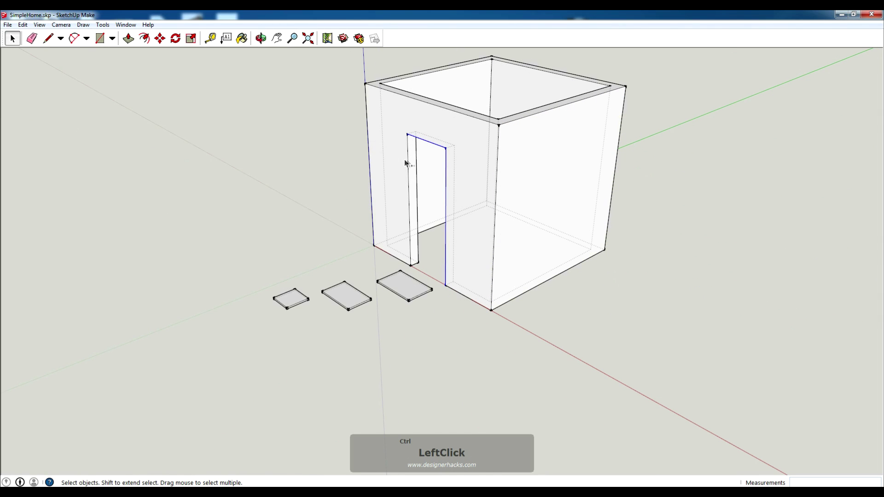
pyautogui.keyDown('ctrl'); pyautogui.doubleClick(407, 162); pyautogui.keyUp('ctrl')
pyautogui.keyDown('ctrl'); pyautogui.click(492, 298); pyautogui.keyUp('ctrl')
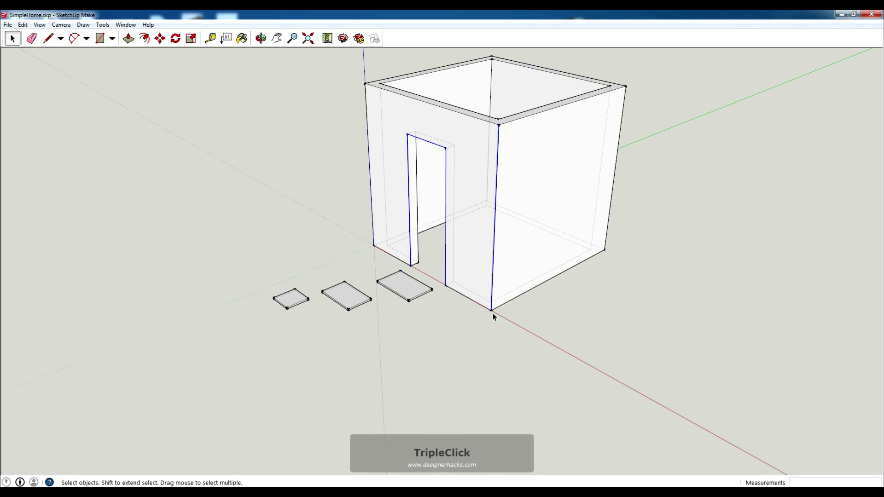
pyautogui.press('m')
pyautogui.press('ctrl')
pyautogui.click(491, 310)
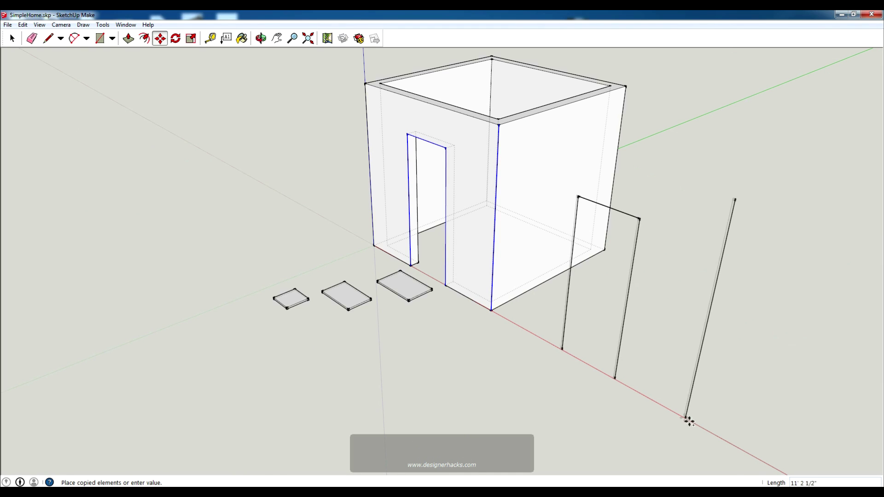
pyautogui.click(697, 426)
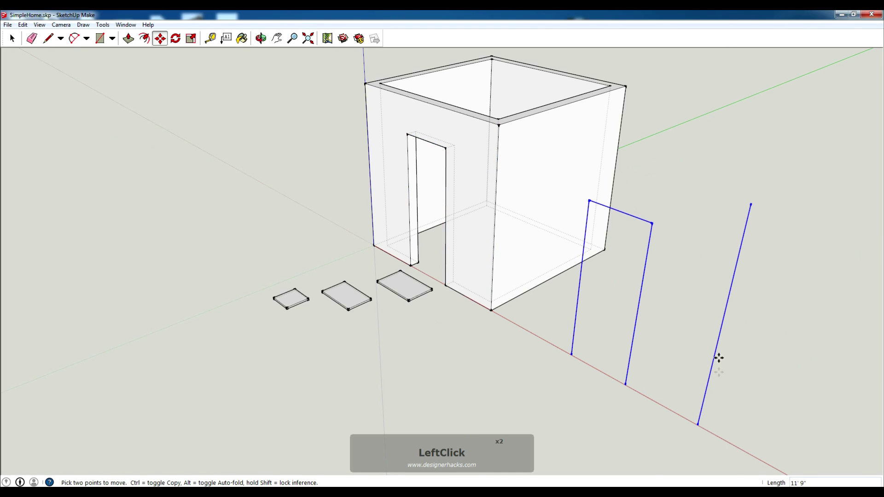
# Select the copied door outline together with the copied corner edge and make them a group.
pyautogui.rightClick(729, 297)
pyautogui.press('space')
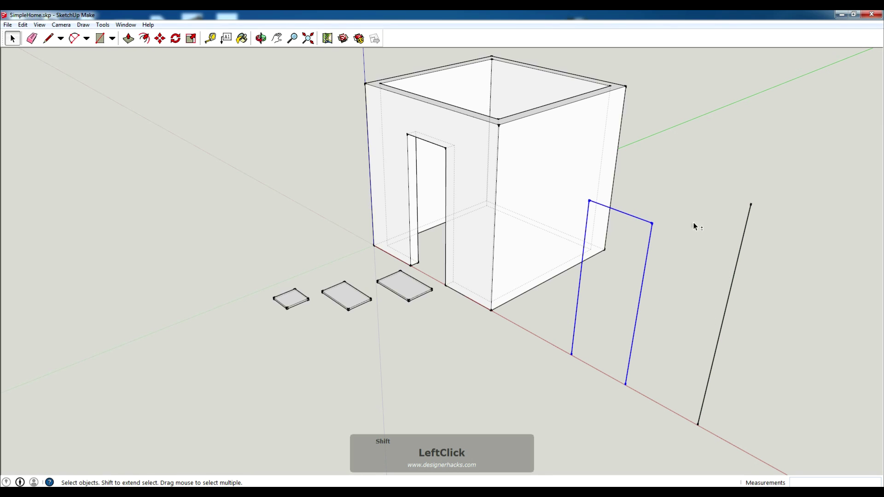
pyautogui.keyDown('shift'); pyautogui.doubleClick(745, 226); pyautogui.keyUp('shift')
pyautogui.rightClick(745, 224)
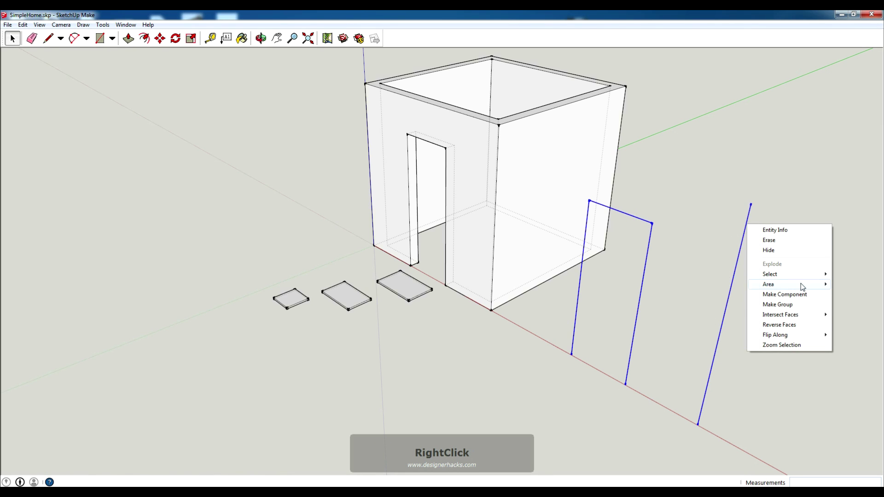
pyautogui.moveTo(801, 283)
pyautogui.click(802, 305)
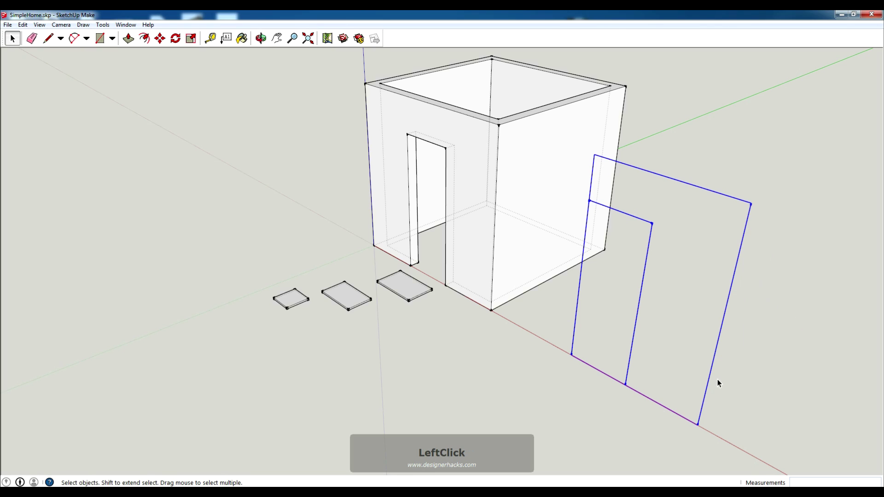
# Move the door outline group by its outer bottom corner to the side wall's far bottom corner and rotate it flat onto that wall.
pyautogui.press('m')
pyautogui.click(697, 424)
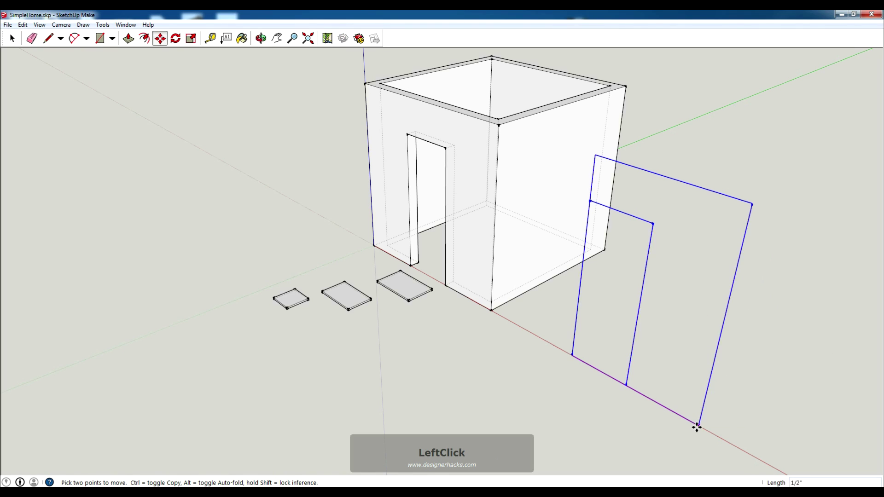
pyautogui.click(603, 248)
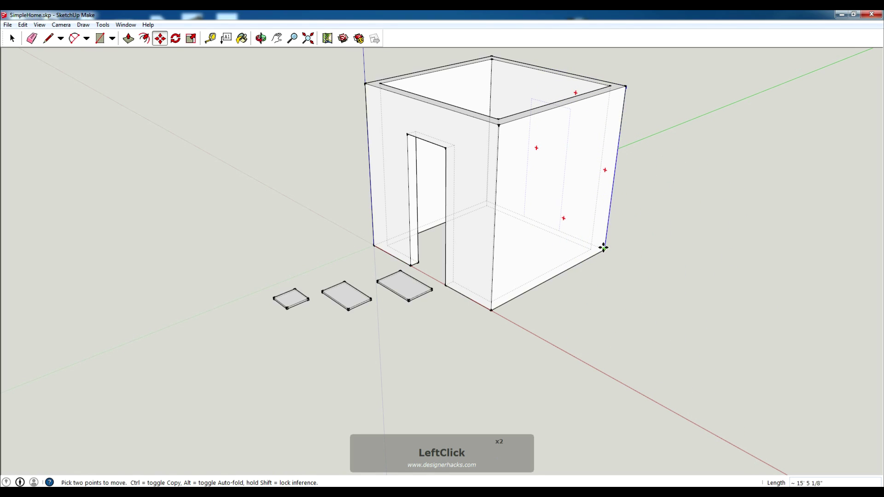
pyautogui.press('q')
pyautogui.click(603, 249)
pyautogui.keyDown('shift'); pyautogui.click(356, 148); pyautogui.keyUp('shift')
pyautogui.doubleClick(411, 353)
pyautogui.moveTo(411, 354); pyautogui.dragTo(568, 169, button='middle')
# Explode the door outline group lying on the side wall.
pyautogui.press('space')
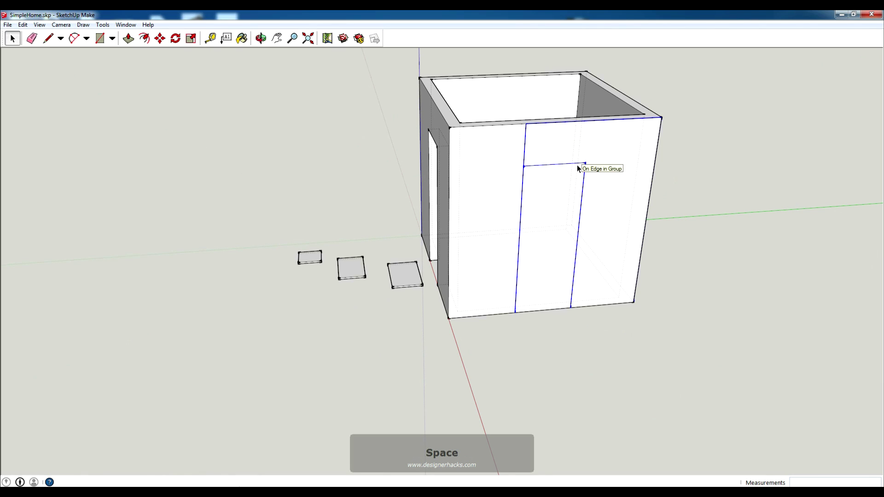
pyautogui.rightClick(579, 162)
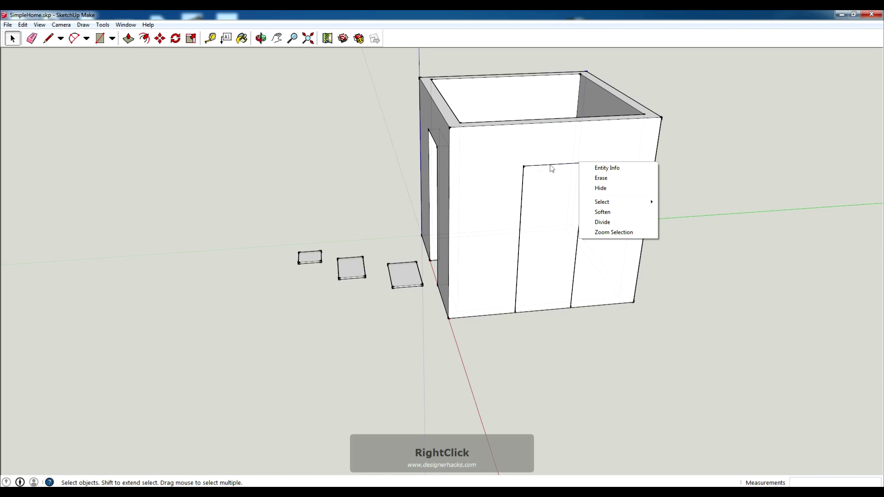
pyautogui.click(522, 168)
pyautogui.rightClick(523, 169)
pyautogui.click(575, 224)
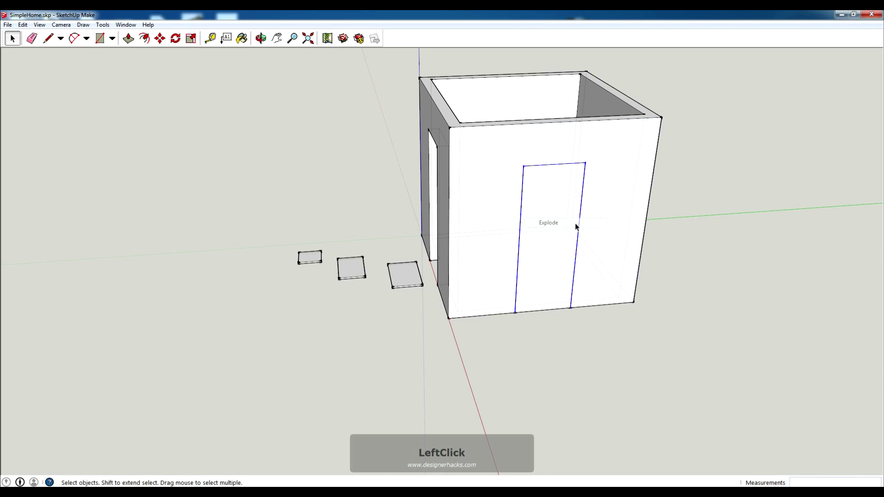
# Push the side wall's door face through to the inner wall surface to cut the second doorway.
pyautogui.click(558, 194)
pyautogui.press('p')
pyautogui.click(556, 218)
pyautogui.click(459, 125)
pyautogui.moveTo(602, 250); pyautogui.dragTo(759, 271, button='middle')
pyautogui.click(759, 271)
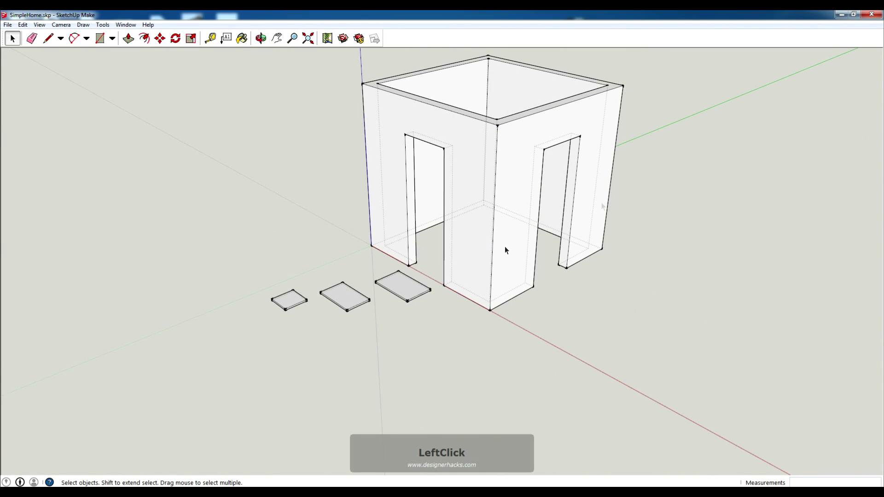
# Select all connected geometry of the house walls and make it a group.
pyautogui.tripleClick(515, 145)
pyautogui.click(685, 195)
pyautogui.doubleClick(539, 137)
pyautogui.click(741, 161)
pyautogui.tripleClick(550, 122)
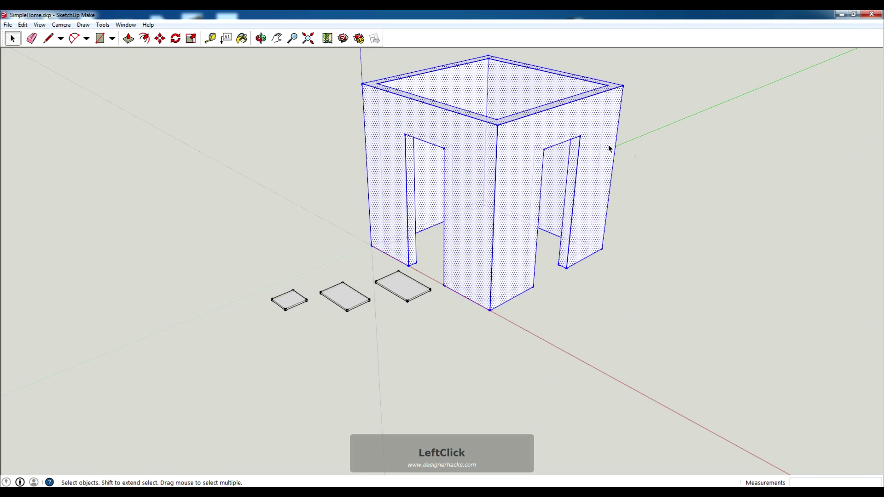
pyautogui.rightClick(572, 122)
pyautogui.click(641, 202)
pyautogui.click(678, 202)
# Select the three flat slabs in front of the house and make them one group.
pyautogui.moveTo(675, 236); pyautogui.dragTo(580, 166, button='middle')
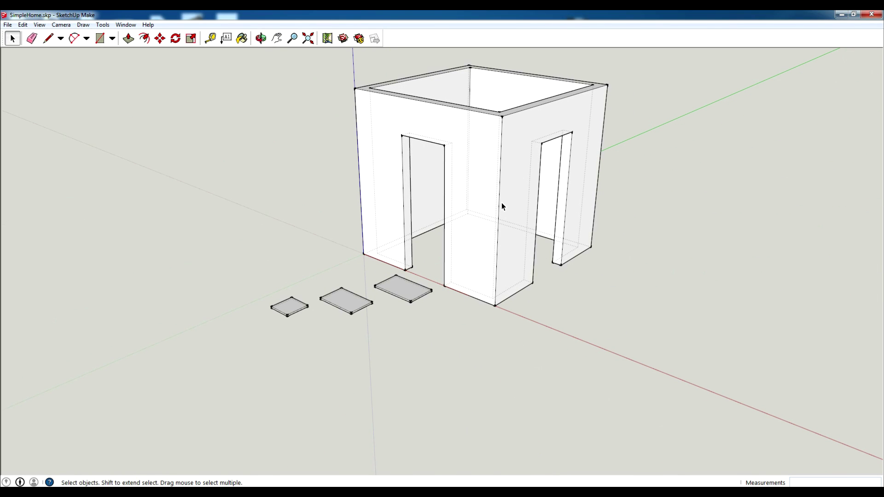
pyautogui.click(347, 326)
pyautogui.moveTo(484, 363); pyautogui.dragTo(483, 363)
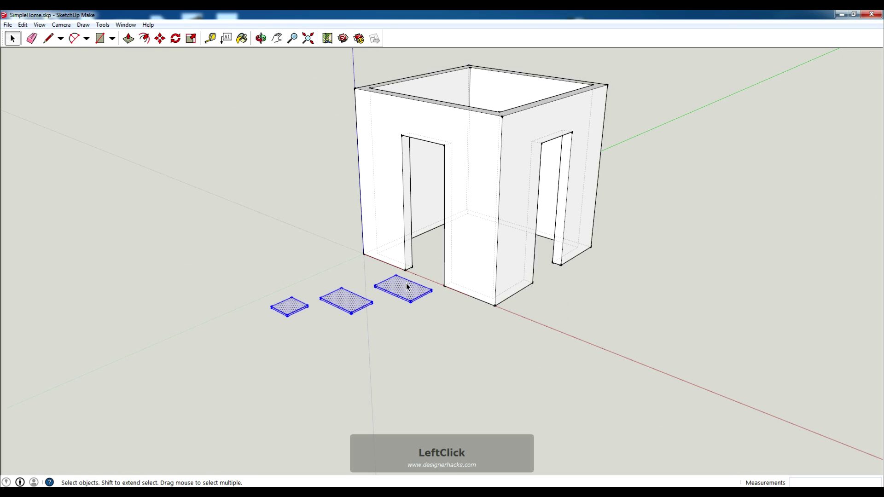
pyautogui.rightClick(406, 283)
pyautogui.click(455, 365)
pyautogui.click(508, 344)
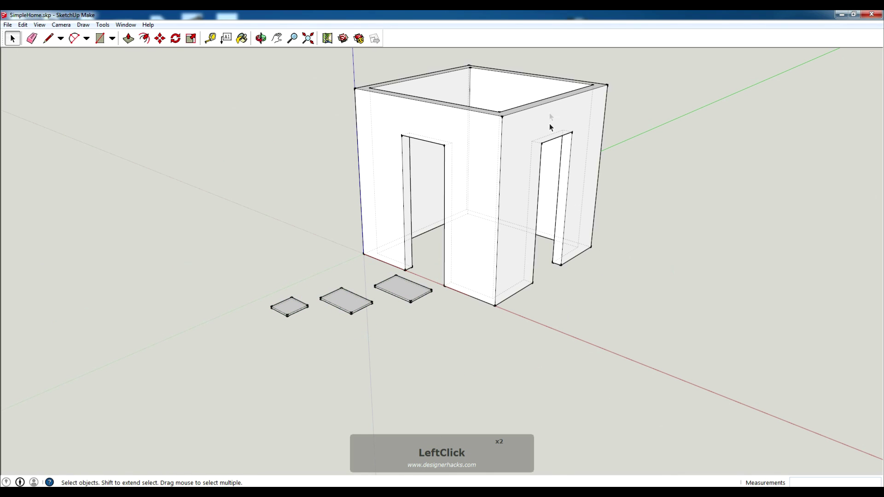
# Draw a rectangle across the side doorway opening between its opposite corners.
pyautogui.scroll(3, 585, 131)
pyautogui.scroll(-2, 545, 224)
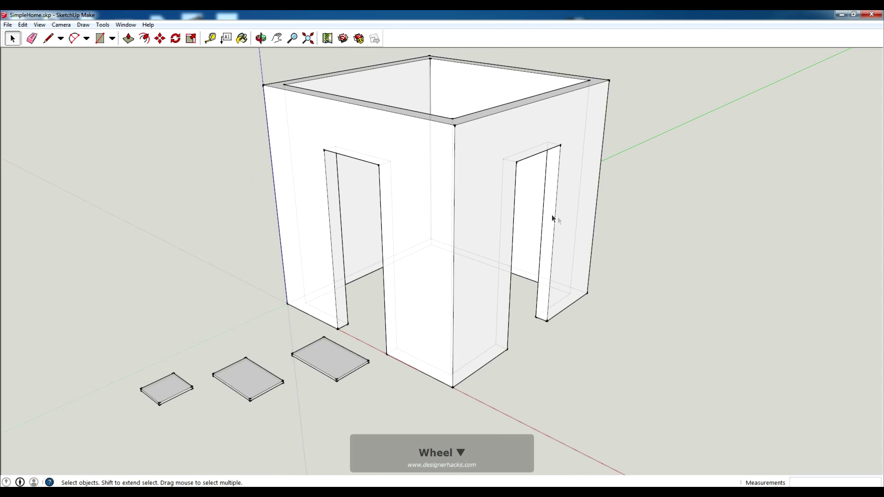
pyautogui.press('r')
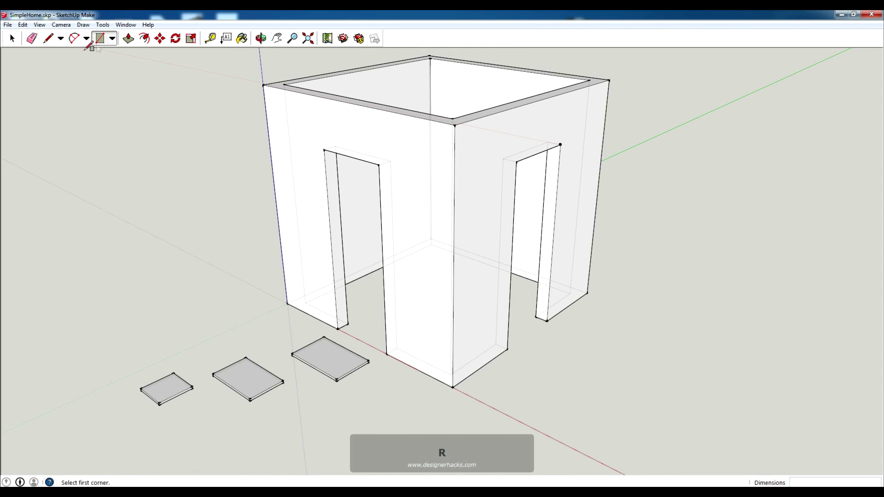
pyautogui.click(112, 40)
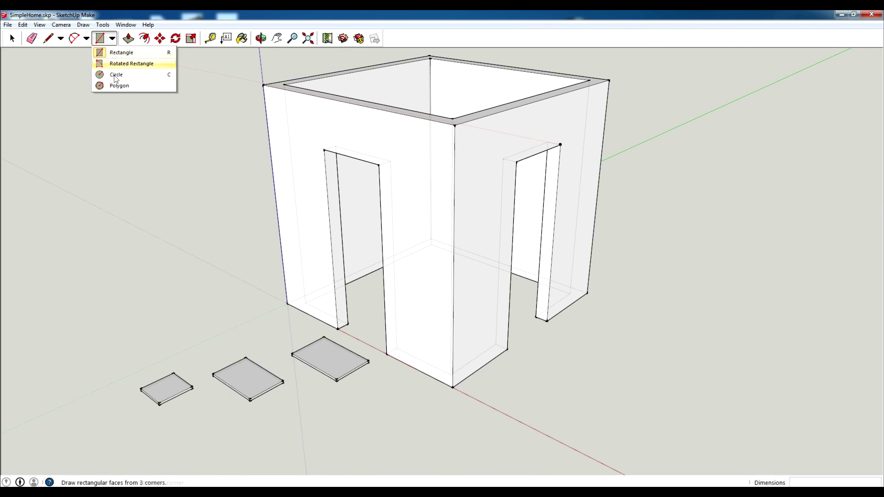
pyautogui.press('Escape')
pyautogui.click(560, 145)
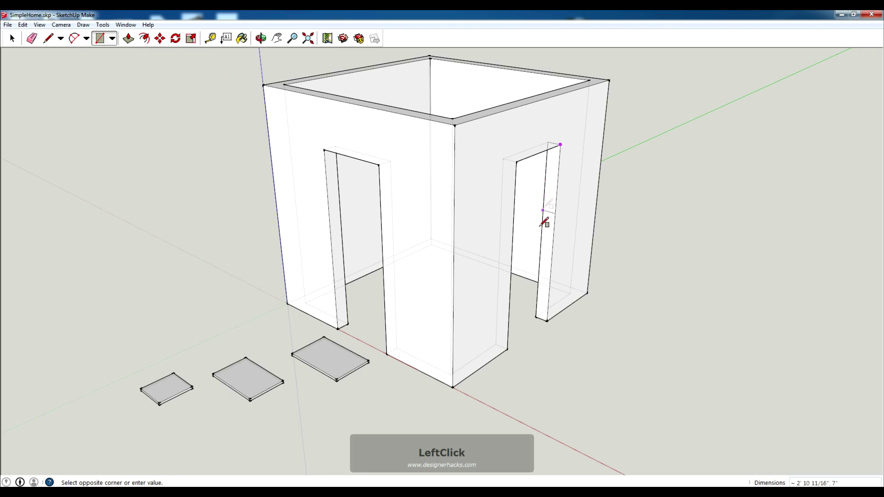
pyautogui.click(508, 349)
# Push/pull the rectangle in the side doorway to a thickness of 2".
pyautogui.moveTo(566, 221); pyautogui.dragTo(543, 228, button='middle')
pyautogui.click(531, 215)
pyautogui.press('p')
pyautogui.click(531, 215)
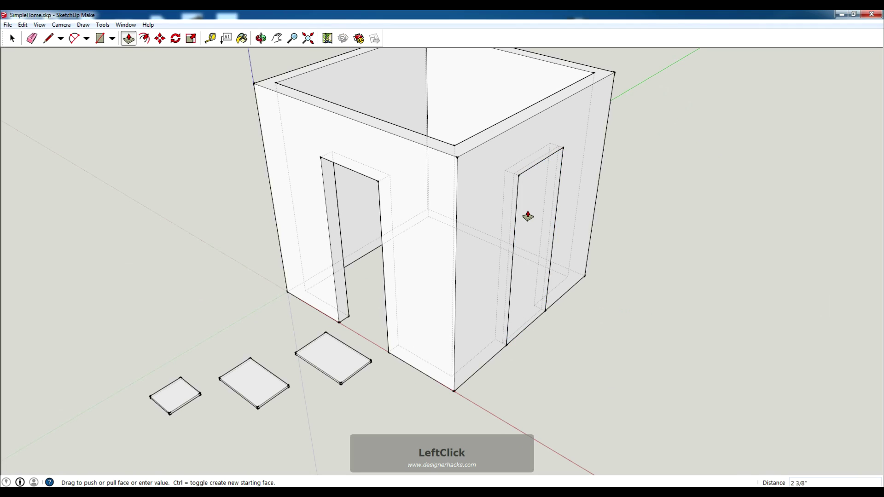
pyautogui.write('2"')
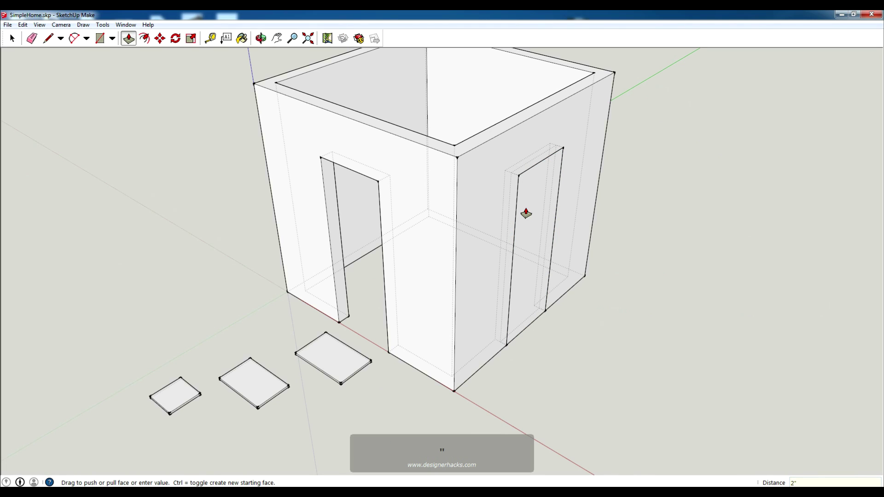
pyautogui.press('Return')
# Select the whole door panel and move it 3" inward along the red axis within the side doorway.
pyautogui.press('space')
pyautogui.click(529, 224)
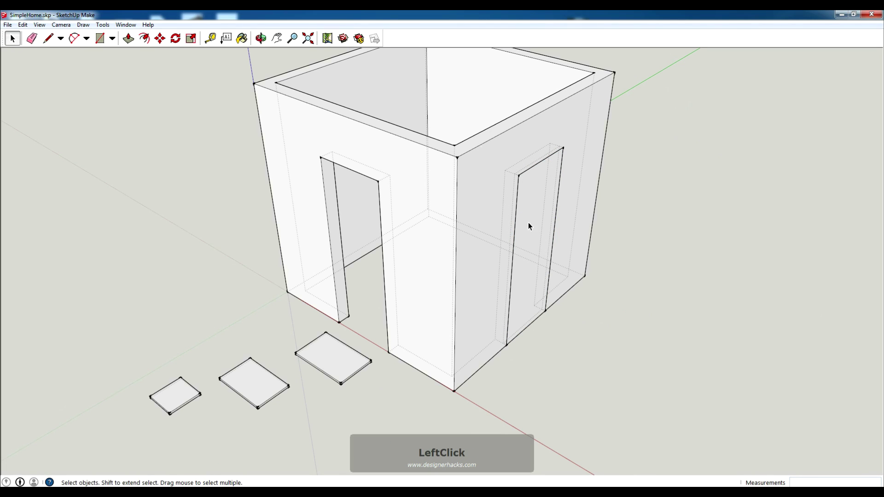
pyautogui.moveTo(594, 365); pyautogui.dragTo(600, 374)
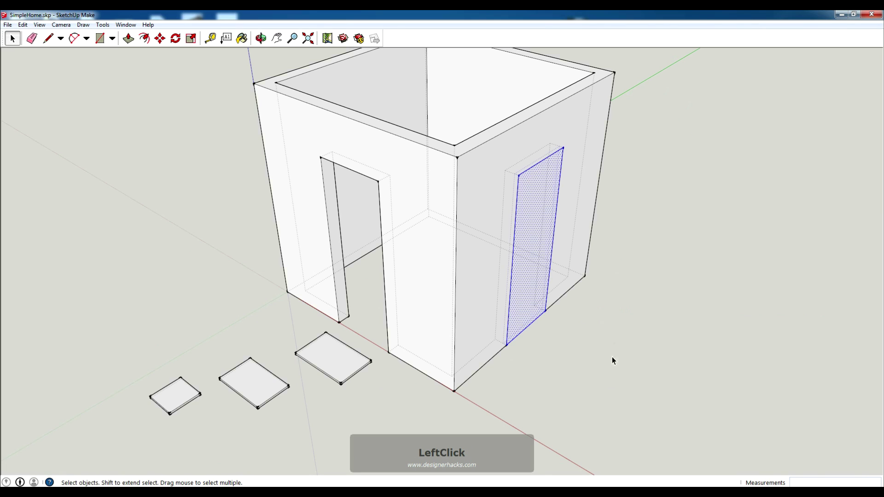
pyautogui.press('m')
pyautogui.click(651, 357)
pyautogui.write('3')
pyautogui.press('Return')
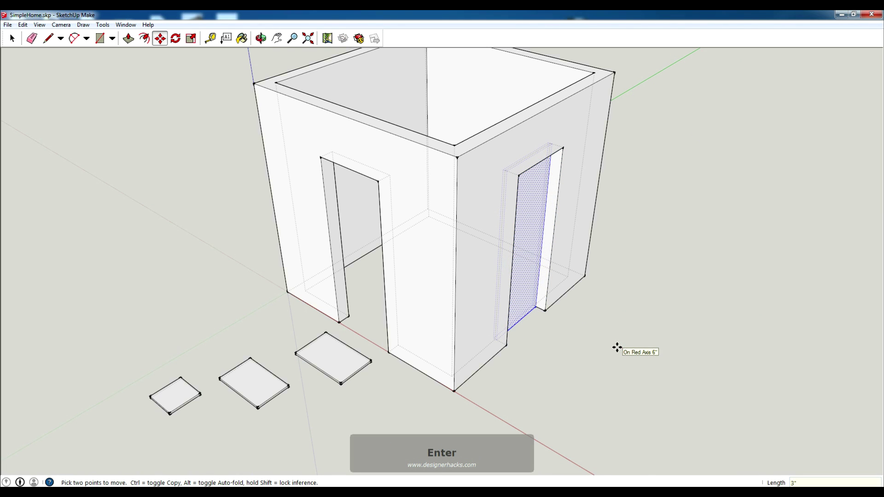
pyautogui.press('Return')
pyautogui.moveTo(616, 348)
pyautogui.mouseDown(button='middle')
pyautogui.moveTo(614, 254)
pyautogui.moveTo(351, 211)
pyautogui.moveTo(400, 181)
pyautogui.moveTo(581, 233)
pyautogui.mouseUp(button='middle')
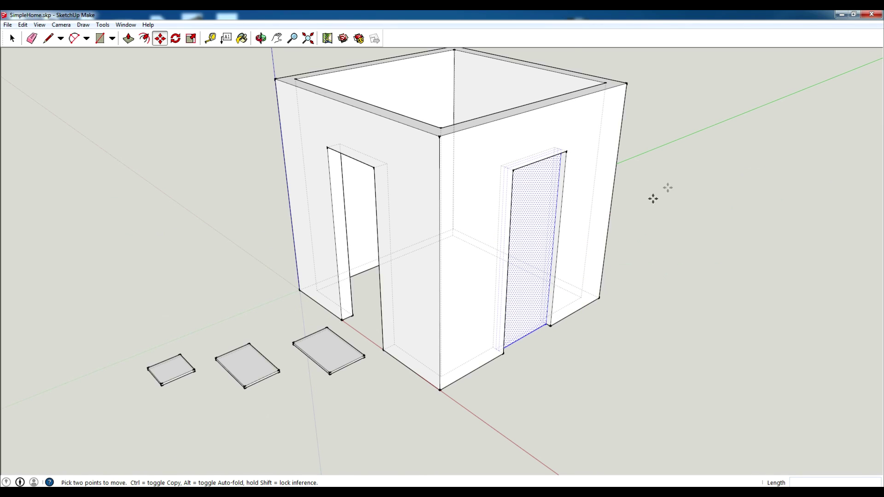
# Turn the selected door panel into a component named Door.
pyautogui.press('space')
pyautogui.rightClick(537, 212)
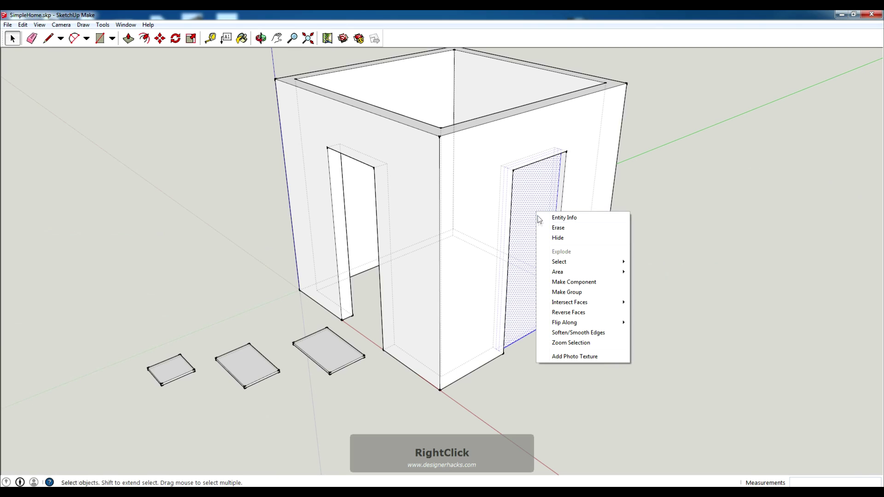
pyautogui.click(590, 285)
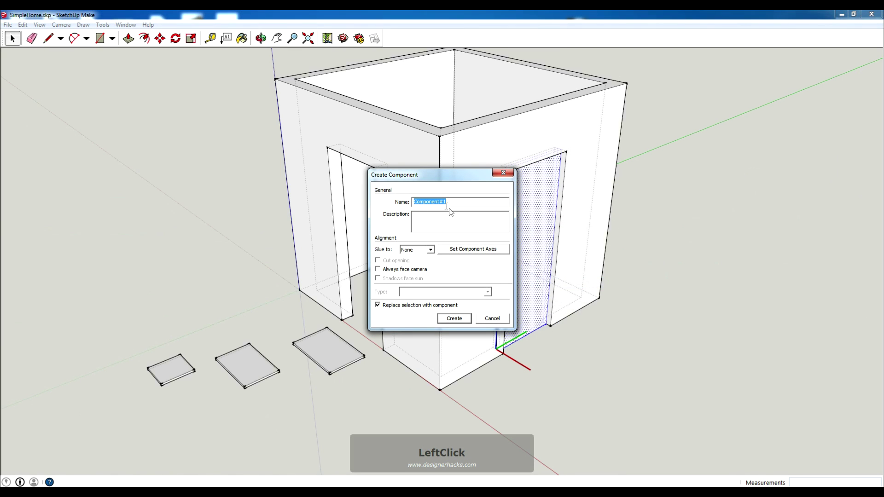
pyautogui.write('Door')
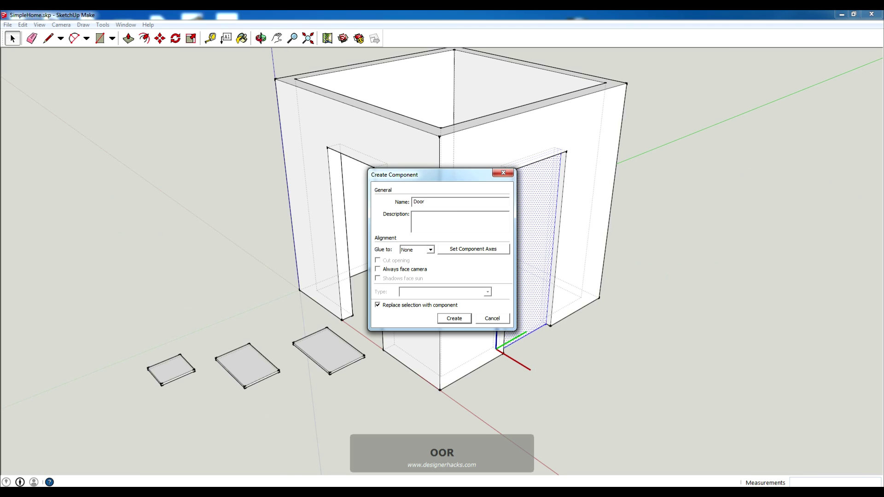
pyautogui.click(453, 319)
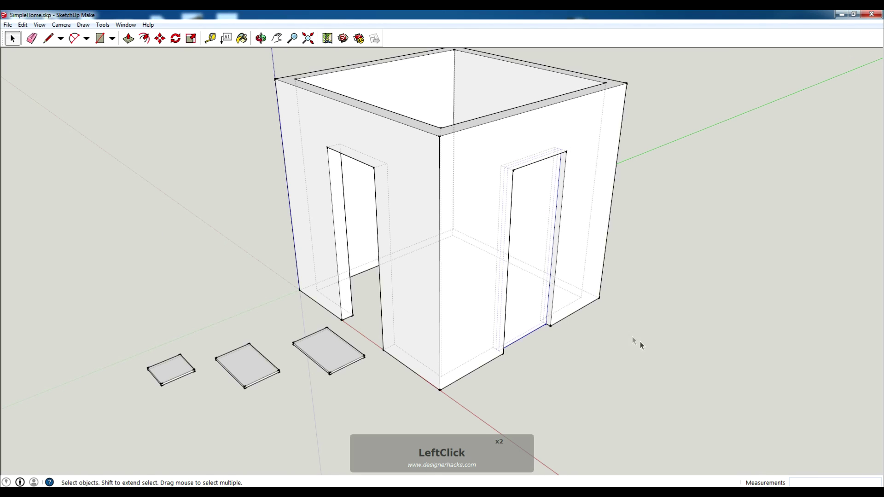
pyautogui.press('m')
pyautogui.click(532, 223)
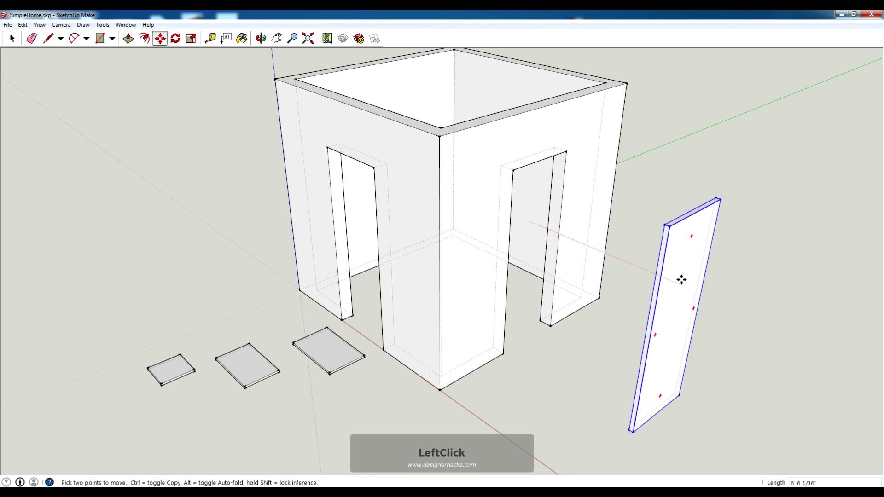
pyautogui.press('Escape')
pyautogui.click(548, 326)
pyautogui.press('ctrl')
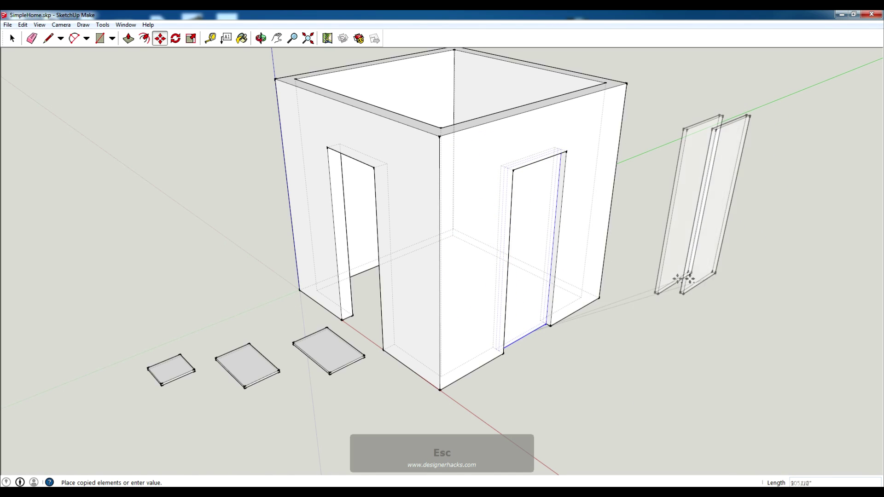
pyautogui.press('space')
# Copy the Door component from the side doorway's bottom corner to the front doorway's bottom corner nearest the house corner.
pyautogui.press('m')
pyautogui.click(550, 326)
pyautogui.click(381, 351)
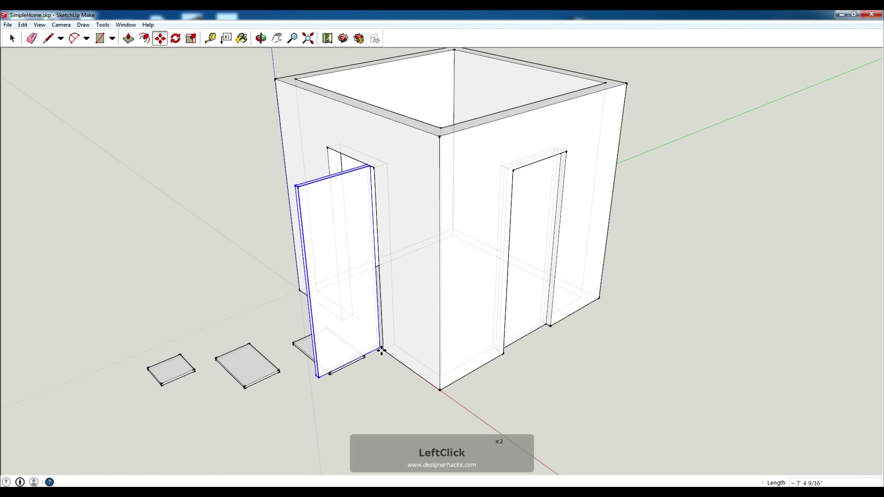
pyautogui.press('Escape')
# Rotate the copied door 90° about the front doorway's bottom corner so it fills the opening.
pyautogui.press('q')
pyautogui.click(383, 351)
pyautogui.click(299, 393)
pyautogui.press('space')
pyautogui.click(378, 338)
pyautogui.press('q')
pyautogui.click(383, 351)
pyautogui.click(288, 406)
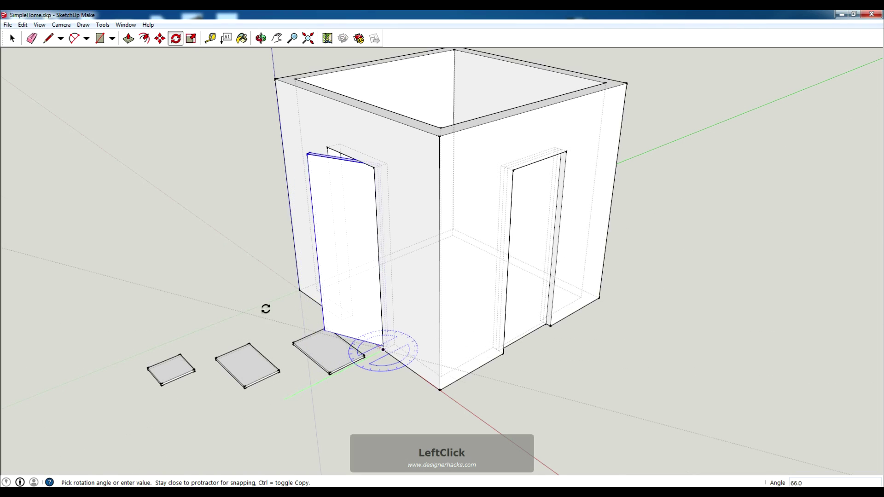
pyautogui.doubleClick(277, 270)
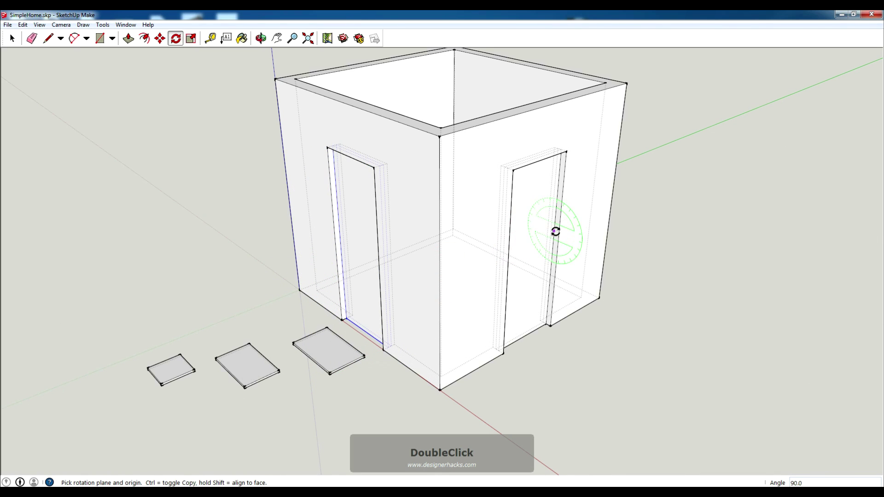
# Open the side doorway's Door component for editing and draw a 10" line up its far vertical edge from the bottom corner.
pyautogui.press('space')
pyautogui.doubleClick(540, 205)
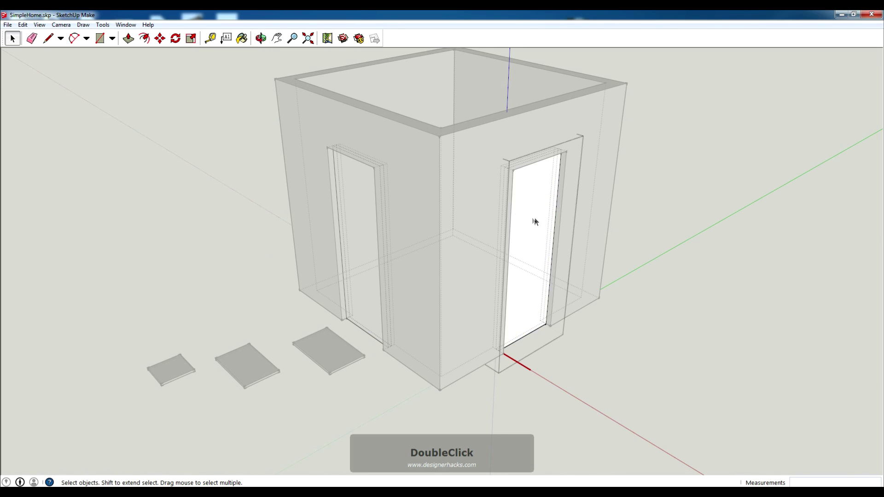
pyautogui.moveTo(581, 230); pyautogui.dragTo(544, 233, button='middle')
pyautogui.press('l')
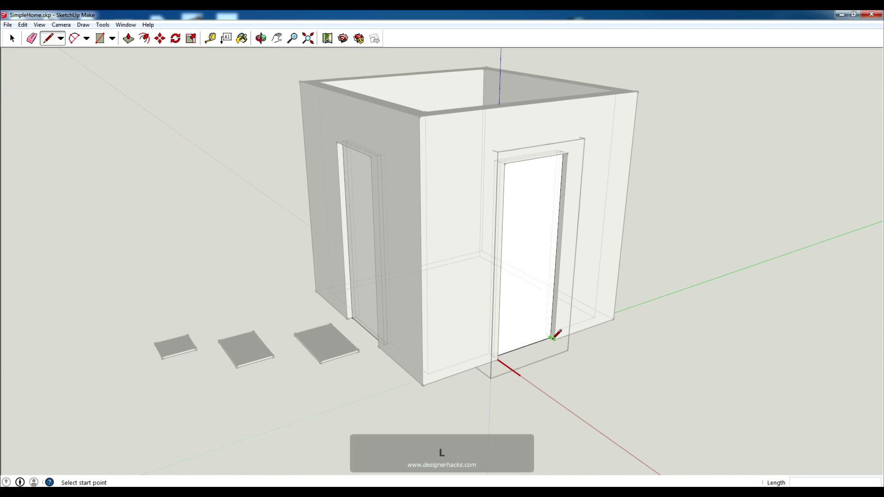
pyautogui.click(550, 337)
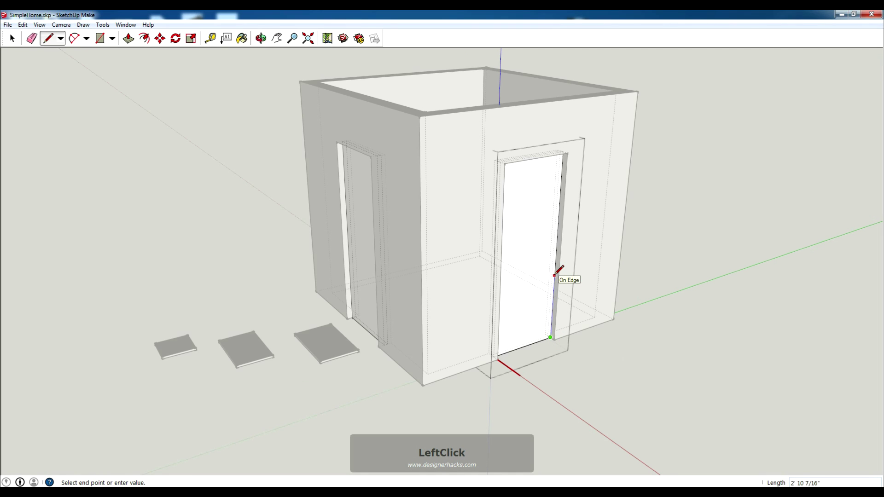
pyautogui.write("5'")
pyautogui.press('Return')
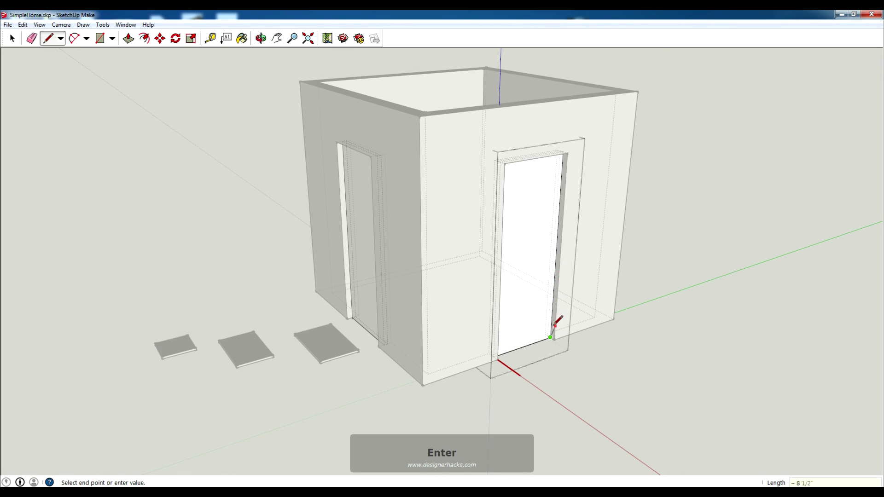
pyautogui.scroll(3, 558, 320)
pyautogui.write('10')
pyautogui.press('Return')
pyautogui.press('Return')
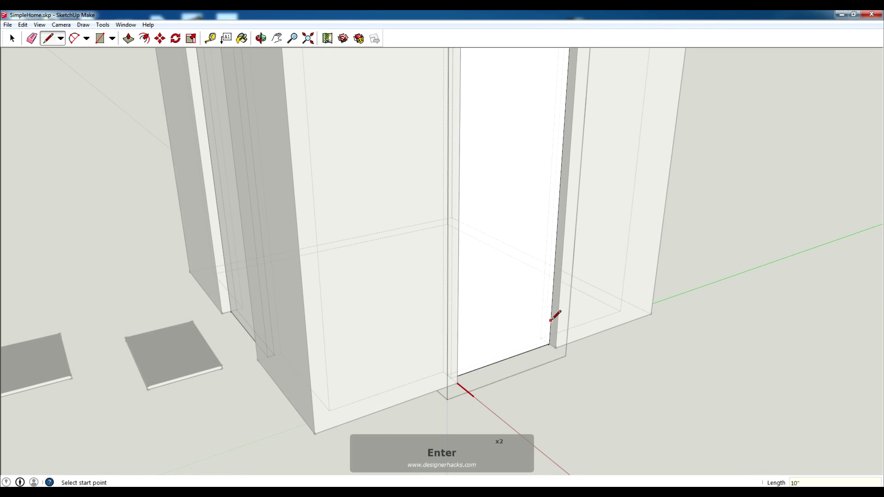
# Draw a horizontal line across the door from the 10" mark and mark a point 4" in from the door's edge on it.
pyautogui.click(552, 314)
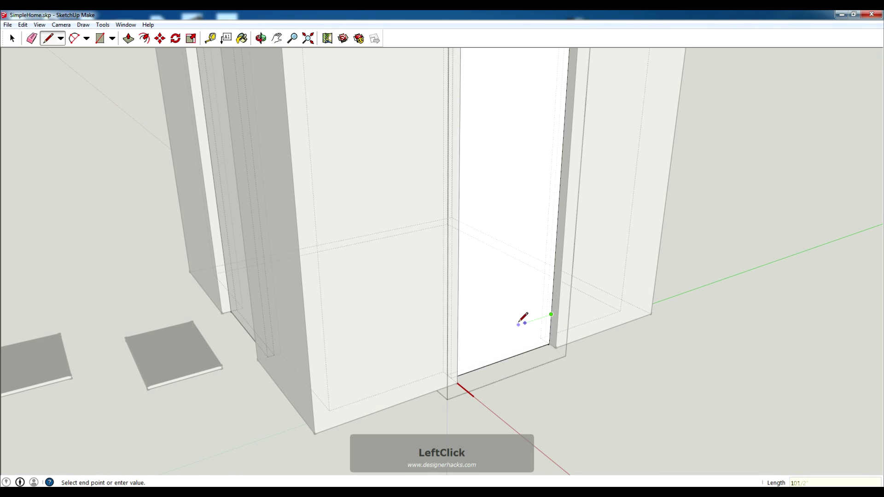
pyautogui.moveTo(524, 316); pyautogui.dragTo(387, 323, button='middle')
pyautogui.keyDown('shift'); pyautogui.click(379, 341); pyautogui.keyUp('shift')
pyautogui.click(506, 338)
pyautogui.write('4')
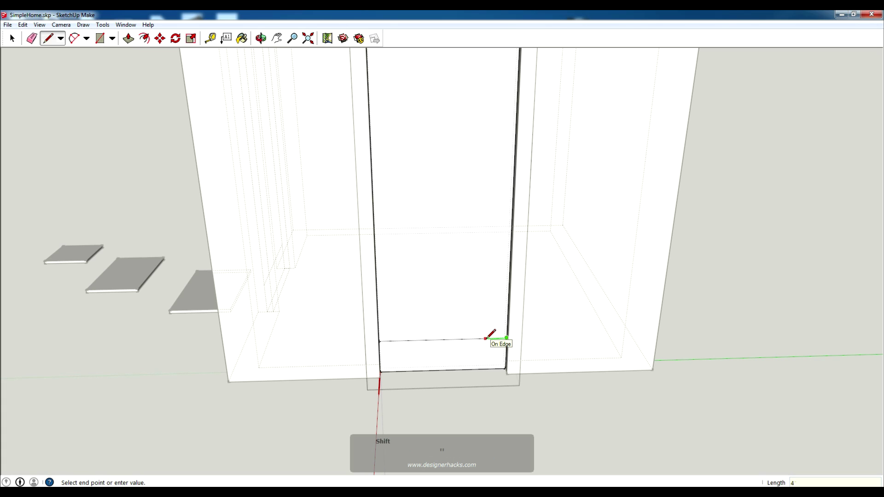
pyautogui.click(492, 338)
pyautogui.scroll(-3, 481, 253)
pyautogui.press('Escape')
# Copy the door's top edge 4" downward to outline the top rail.
pyautogui.moveTo(489, 137); pyautogui.dragTo(485, 90, button='middle')
pyautogui.press('space')
pyautogui.click(482, 60)
pyautogui.press('m')
pyautogui.click(482, 60)
pyautogui.press('ctrl')
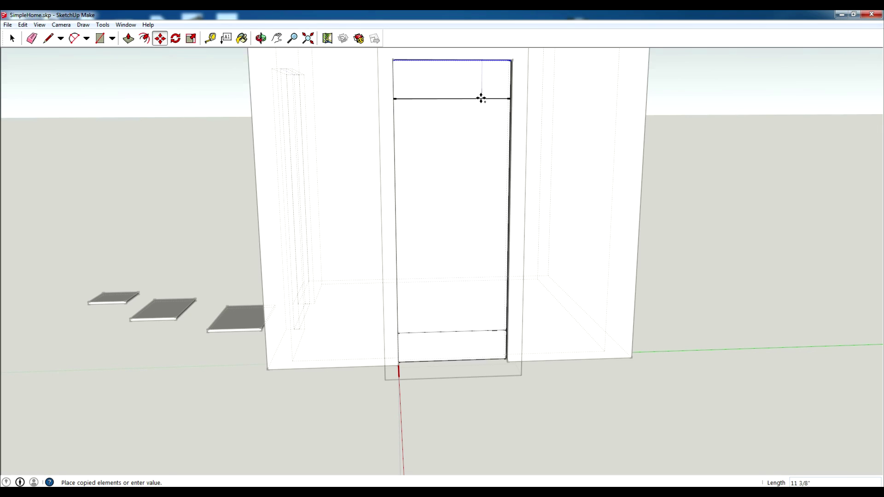
pyautogui.write('4')
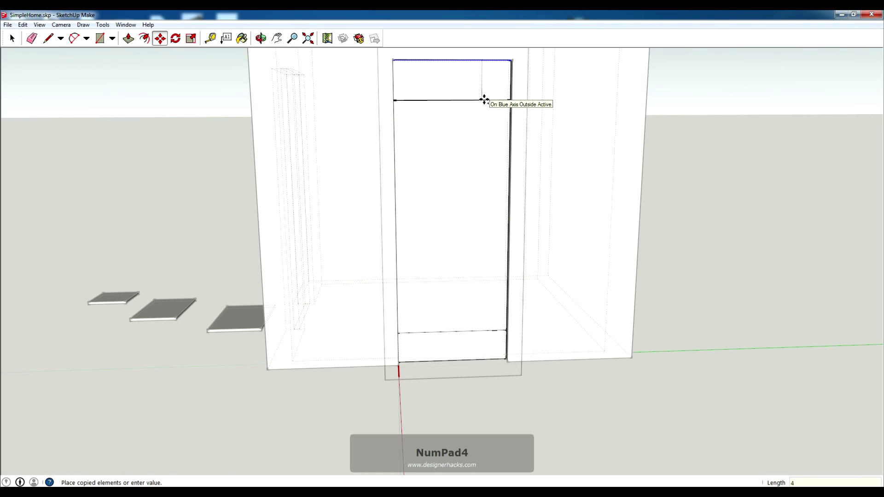
pyautogui.write('"')
pyautogui.press('Return')
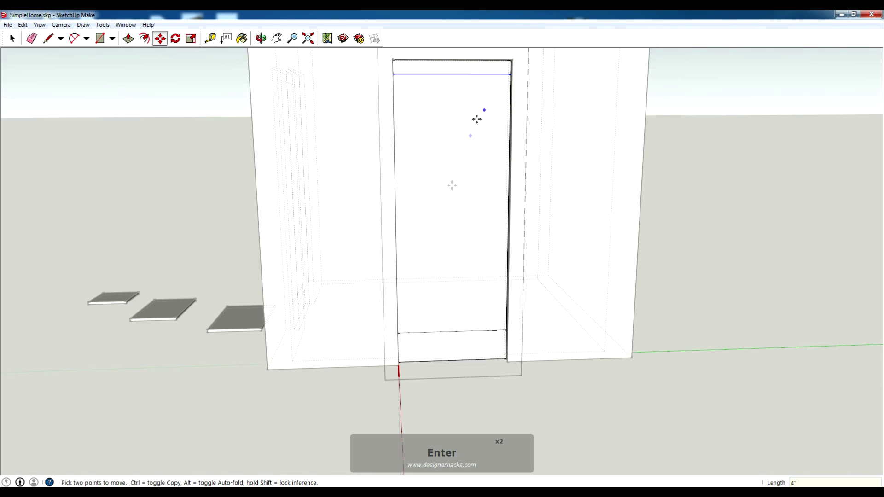
# Draw a vertical line from the 4" mark on the lower horizontal line up to the top rail line.
pyautogui.press('space')
pyautogui.press('l')
pyautogui.click(494, 330)
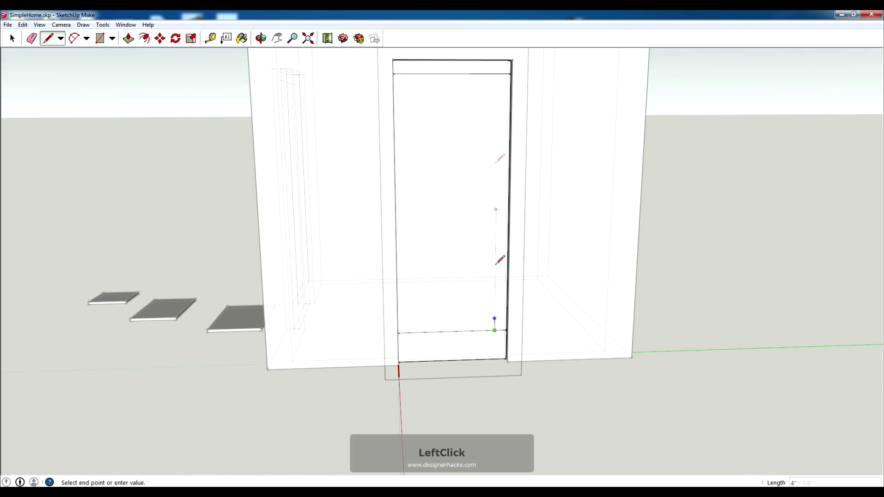
pyautogui.keyDown('ctrl'); pyautogui.click(498, 73); pyautogui.keyUp('ctrl')
pyautogui.press('space')
pyautogui.click(496, 104)
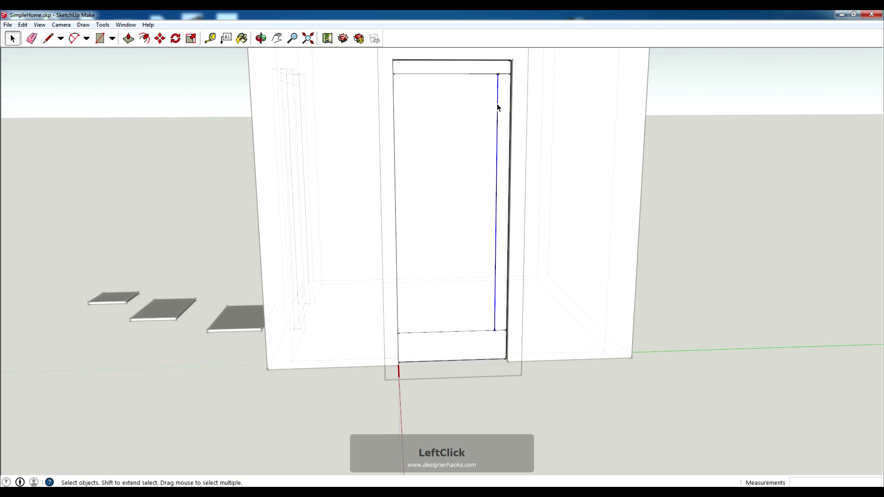
pyautogui.press('m')
pyautogui.scroll(3, 501, 74)
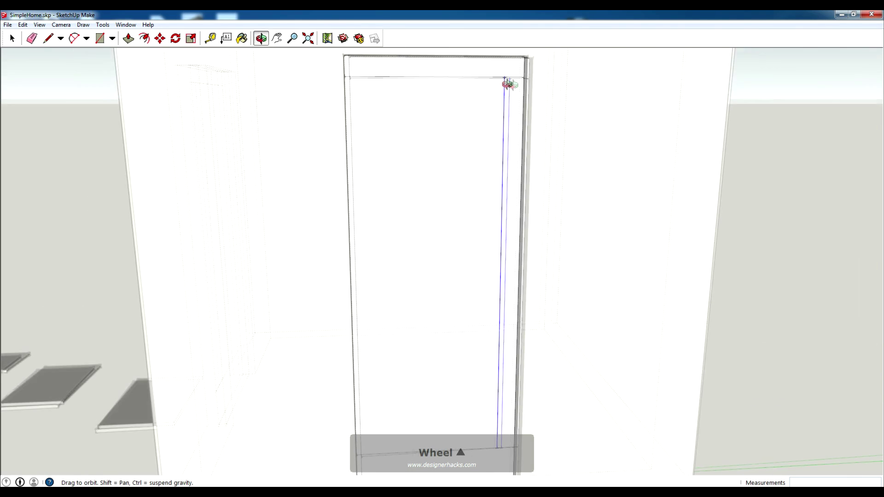
# Copy the door's outer vertical edge across the panel to form a matching 4" stile on the opposite side.
pyautogui.press('space')
pyautogui.click(533, 90)
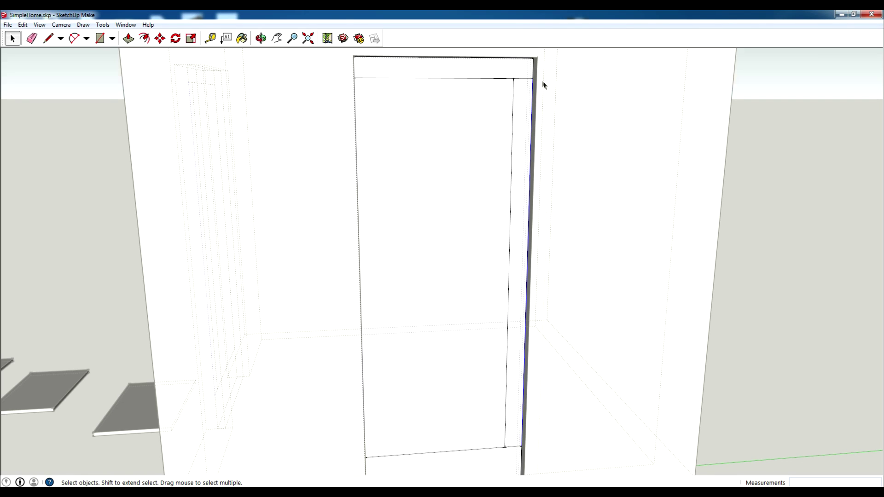
pyautogui.scroll(3, 552, 80)
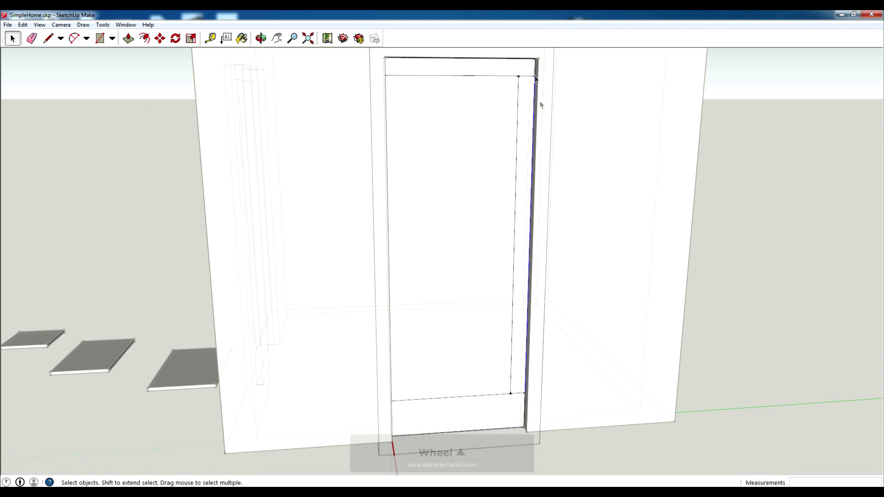
pyautogui.press('m')
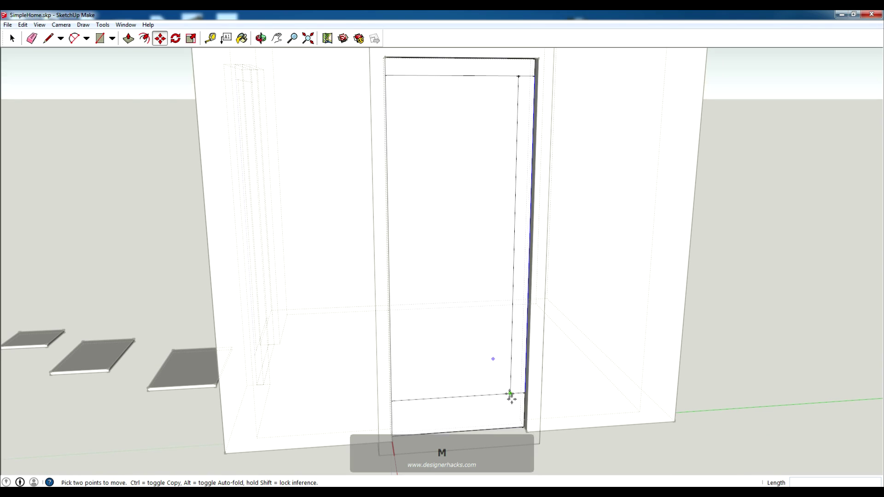
pyautogui.press('ctrl')
pyautogui.click(509, 394)
pyautogui.moveTo(454, 393); pyautogui.dragTo(368, 393, button='middle')
pyautogui.click(352, 391)
# Examine both Door components from outside and reopen the side doorway's door with its central panel selected.
pyautogui.press('space')
pyautogui.click(408, 139)
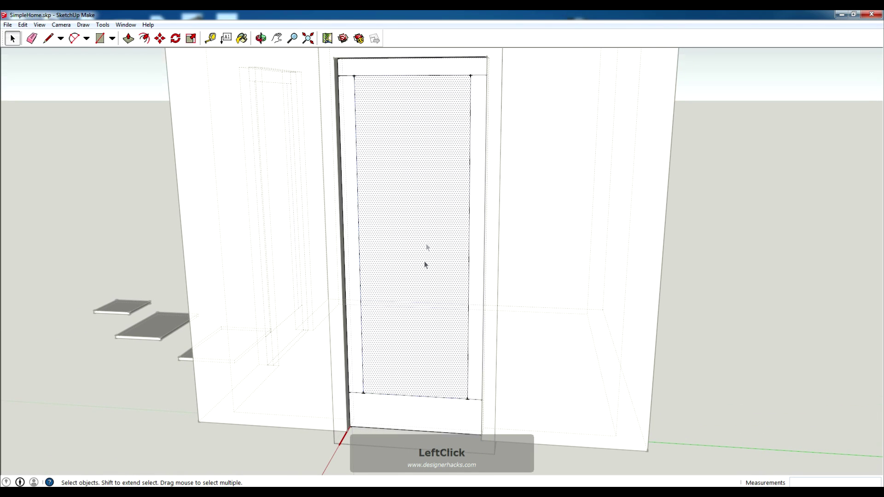
pyautogui.moveTo(397, 253); pyautogui.dragTo(532, 261, button='middle')
pyautogui.moveTo(566, 228); pyautogui.dragTo(181, 150, button='middle')
pyautogui.scroll(-2, 180, 150)
pyautogui.moveTo(497, 214); pyautogui.dragTo(448, 202, button='middle')
pyautogui.doubleClick(692, 181)
pyautogui.moveTo(692, 180); pyautogui.dragTo(487, 169, button='middle')
pyautogui.tripleClick(488, 169)
pyautogui.click(493, 177)
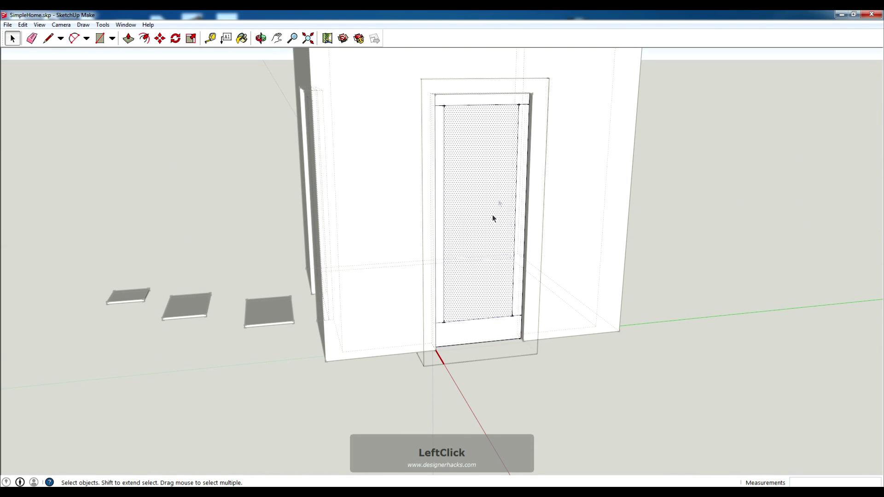
# Paint the door's central panel with the Translucent_Glass_Gray material from the Translucent collection.
pyautogui.click(242, 38)
pyautogui.moveTo(55, 27); pyautogui.dragTo(239, 90)
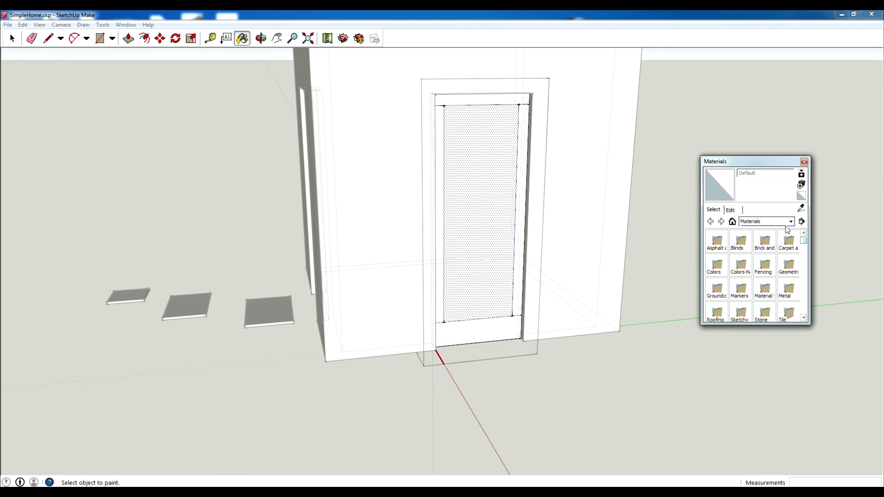
pyautogui.click(787, 224)
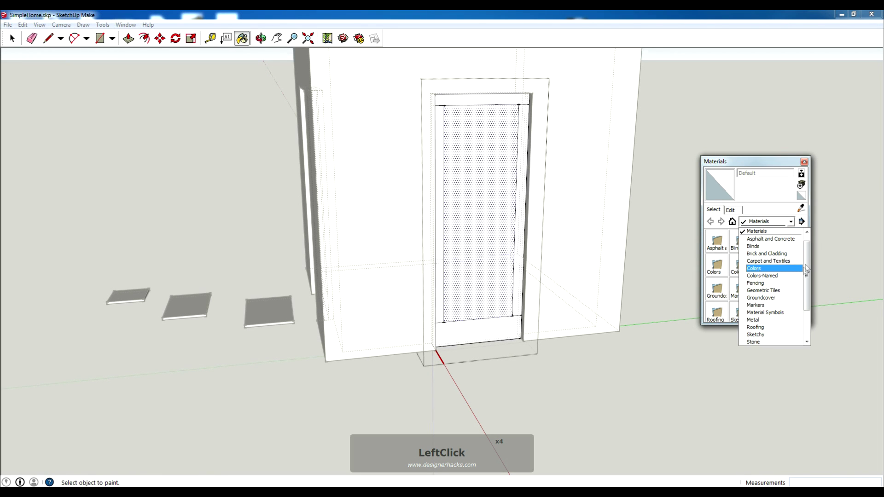
pyautogui.moveTo(810, 259); pyautogui.dragTo(811, 286)
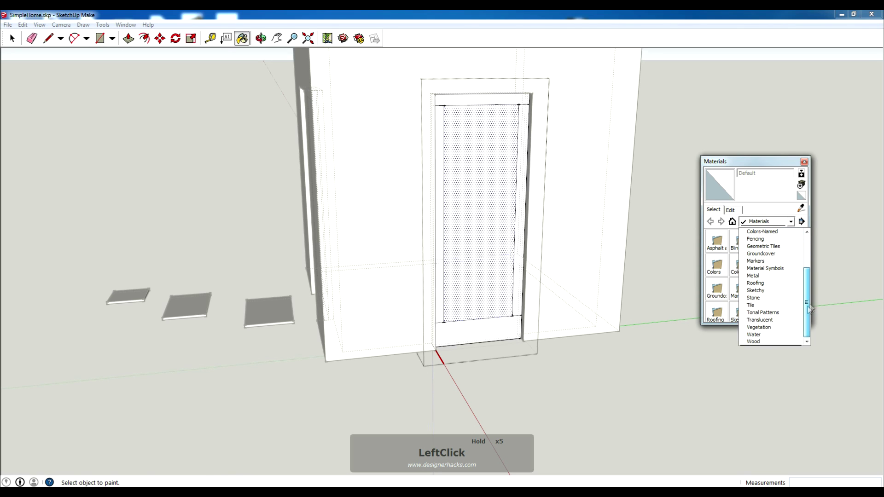
pyautogui.click(760, 319)
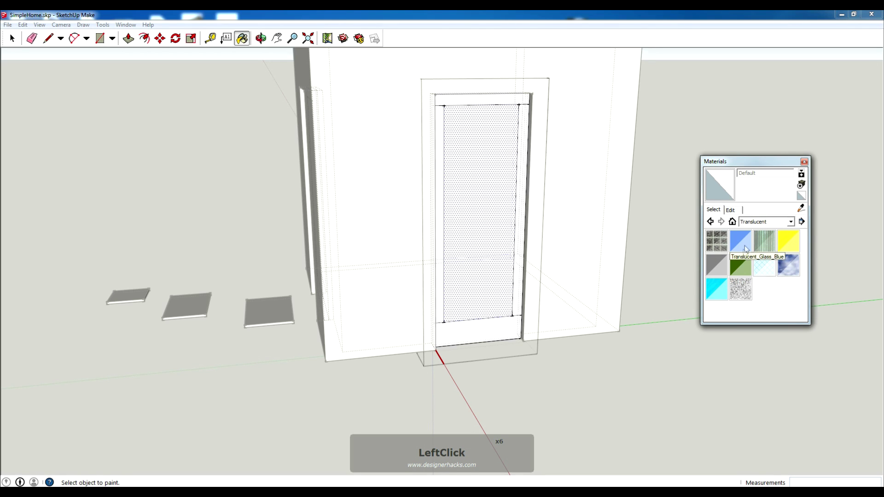
pyautogui.click(717, 267)
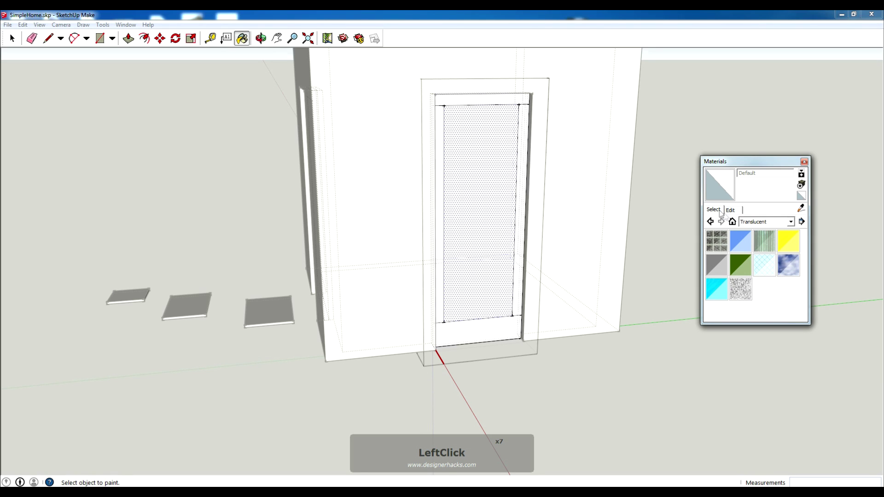
pyautogui.click(477, 162)
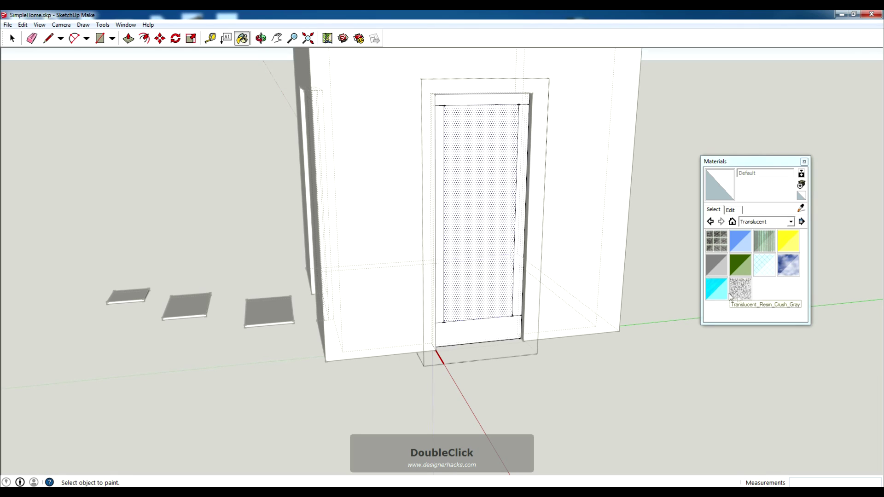
pyautogui.click(713, 267)
pyautogui.click(496, 162)
# Close the Door component and turn off the display of back edges.
pyautogui.moveTo(446, 193)
pyautogui.mouseDown(button='middle')
pyautogui.moveTo(472, 214)
pyautogui.moveTo(474, 171)
pyautogui.mouseUp(button='middle')
pyautogui.press('space')
pyautogui.click(730, 115)
pyautogui.moveTo(730, 115)
pyautogui.mouseDown(button='middle')
pyautogui.moveTo(543, 202)
pyautogui.moveTo(487, 181)
pyautogui.mouseUp(button='middle')
pyautogui.press('k')
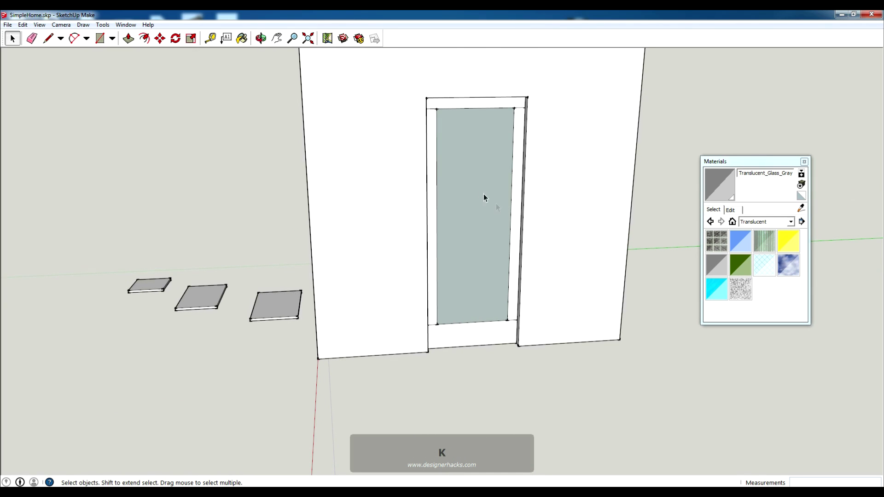
# Reopen the side doorway's Door component and copy its glass panel face to the clipboard.
pyautogui.doubleClick(481, 181)
pyautogui.moveTo(481, 180); pyautogui.dragTo(851, 348, button='middle')
pyautogui.moveTo(543, 235); pyautogui.dragTo(704, 228, button='middle')
pyautogui.scroll(3, 411, 153)
pyautogui.moveTo(411, 156); pyautogui.dragTo(443, 201, button='middle')
pyautogui.scroll(-6, 443, 202)
pyautogui.moveTo(464, 134); pyautogui.dragTo(485, 228, button='middle')
pyautogui.click(486, 228)
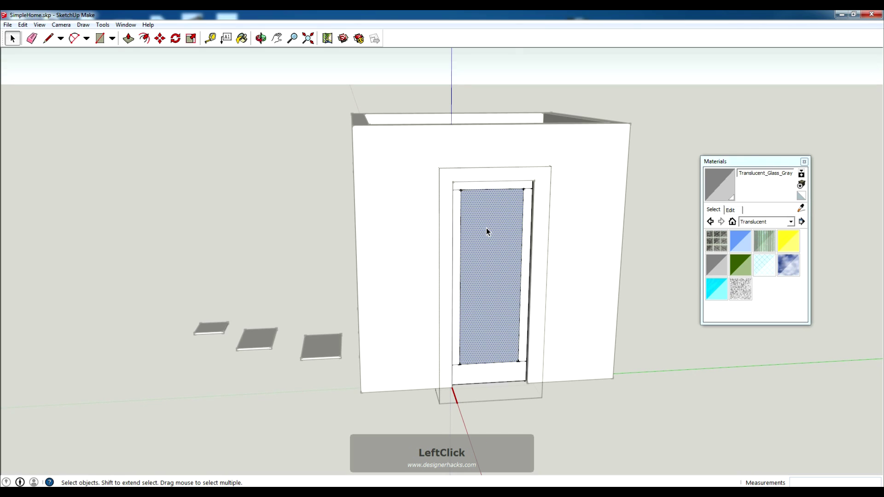
pyautogui.press('p')
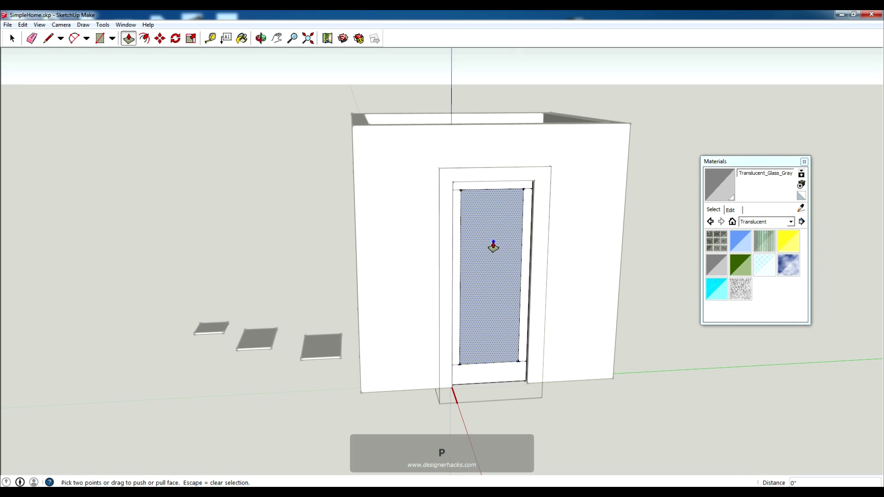
pyautogui.press('space')
pyautogui.click(497, 245)
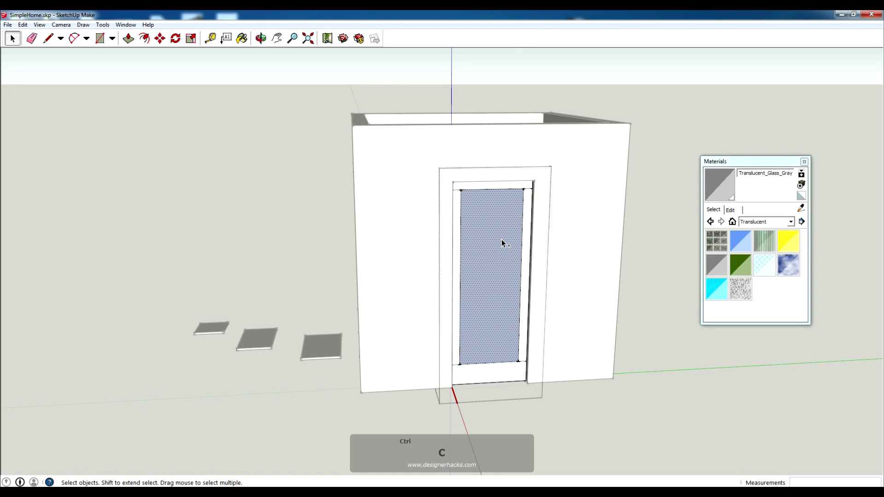
# Push the glass panel back through the door's thickness.
pyautogui.press('p')
pyautogui.click(501, 251)
pyautogui.moveTo(501, 250); pyautogui.dragTo(544, 380, button='middle')
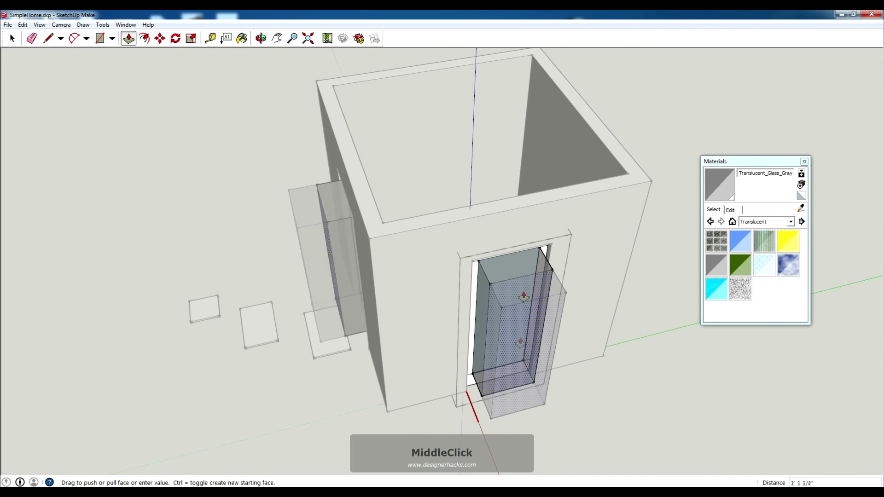
pyautogui.moveTo(522, 281); pyautogui.dragTo(727, 377, button='middle')
pyautogui.moveTo(585, 295); pyautogui.dragTo(734, 268, button='middle')
pyautogui.click(512, 148)
pyautogui.moveTo(594, 189); pyautogui.dragTo(653, 114, button='middle')
# Inspect the recessed panel from both sides and try to push the door's glass face inward again.
pyautogui.press('space')
pyautogui.click(473, 177)
pyautogui.moveTo(516, 179); pyautogui.dragTo(295, 177, button='middle')
pyautogui.moveTo(616, 254); pyautogui.dragTo(242, 296, button='middle')
pyautogui.click(473, 228)
pyautogui.scroll(6, 394, 374)
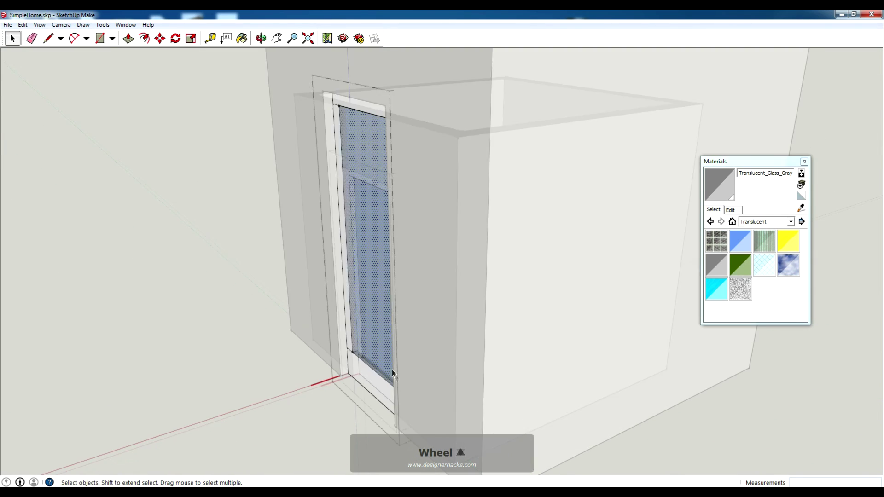
pyautogui.click(368, 164)
pyautogui.press('Escape')
pyautogui.doubleClick(371, 165)
pyautogui.click(372, 170)
pyautogui.press('p')
pyautogui.click(373, 171)
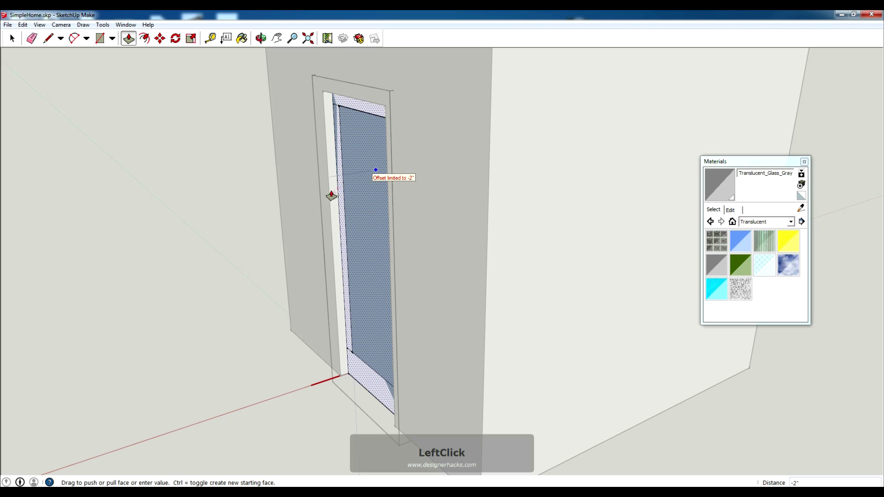
pyautogui.press('Escape')
# Delete the glass face filling the door's opening and select the exposed inner jamb face.
pyautogui.moveTo(354, 171); pyautogui.dragTo(497, 178, button='middle')
pyautogui.press('space')
pyautogui.click(495, 202)
pyautogui.press('End')
pyautogui.moveTo(496, 202); pyautogui.dragTo(374, 262, button='middle')
pyautogui.click(378, 170)
pyautogui.scroll(3, 382, 364)
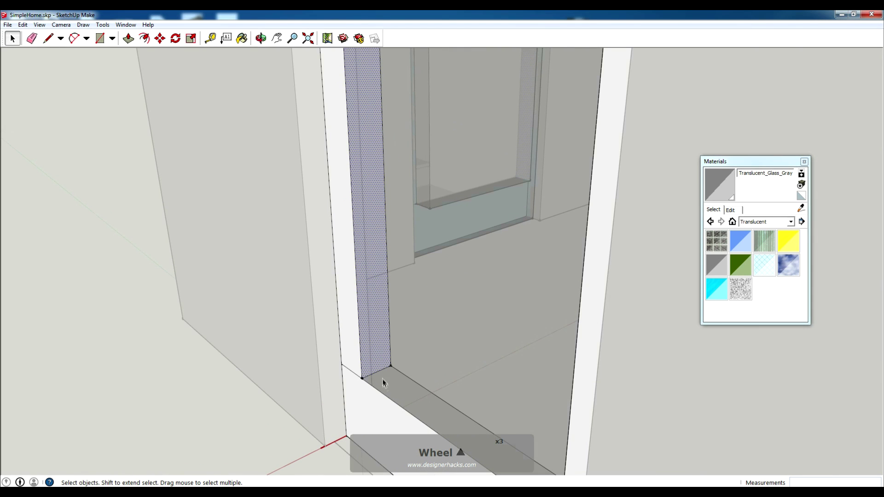
# Select all of the door frame's connected geometry and make it a group.
pyautogui.moveTo(379, 366); pyautogui.dragTo(657, 249, button='middle')
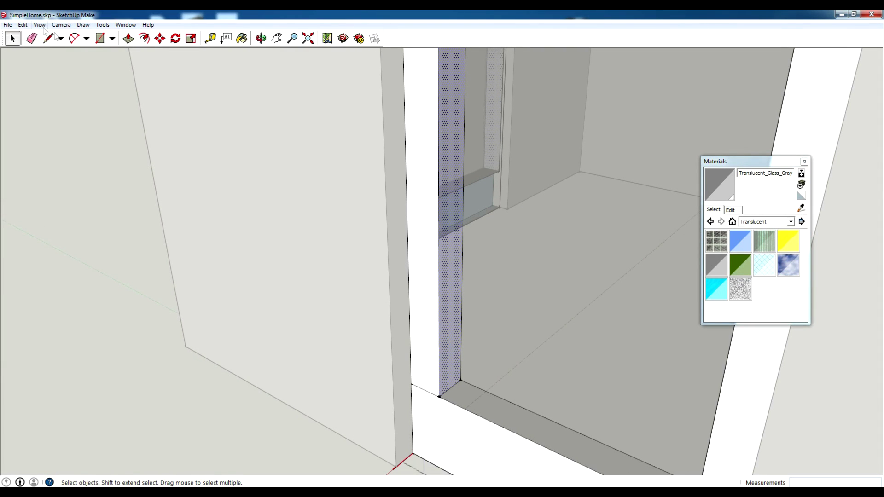
pyautogui.tripleClick(434, 167)
pyautogui.scroll(-2, 446, 169)
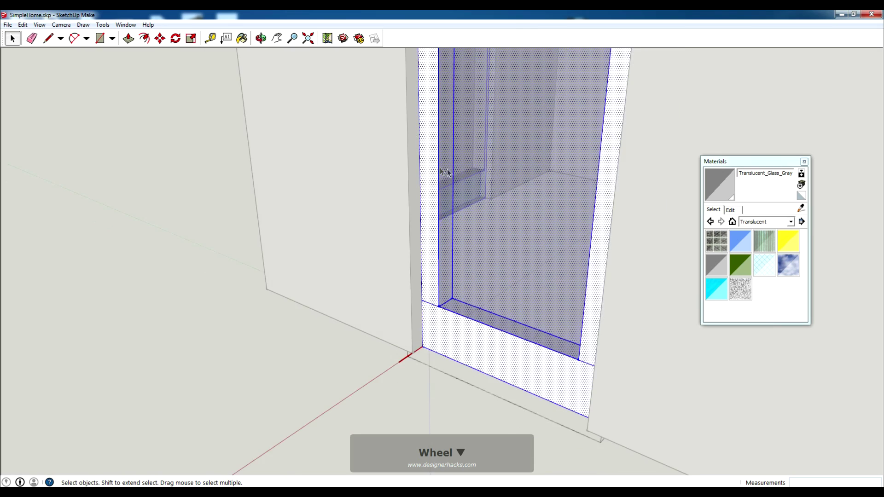
pyautogui.scroll(-3, 455, 212)
pyautogui.moveTo(489, 192); pyautogui.dragTo(486, 232, button='middle')
pyautogui.rightClick(450, 170)
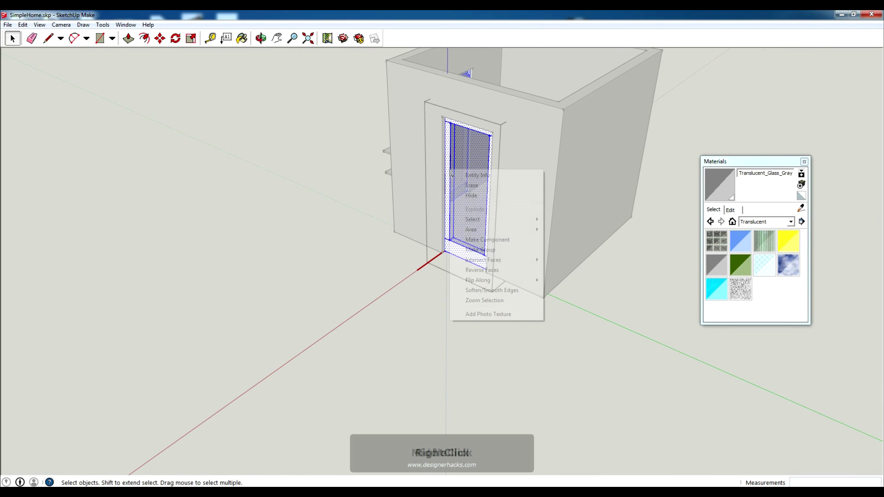
pyautogui.click(497, 250)
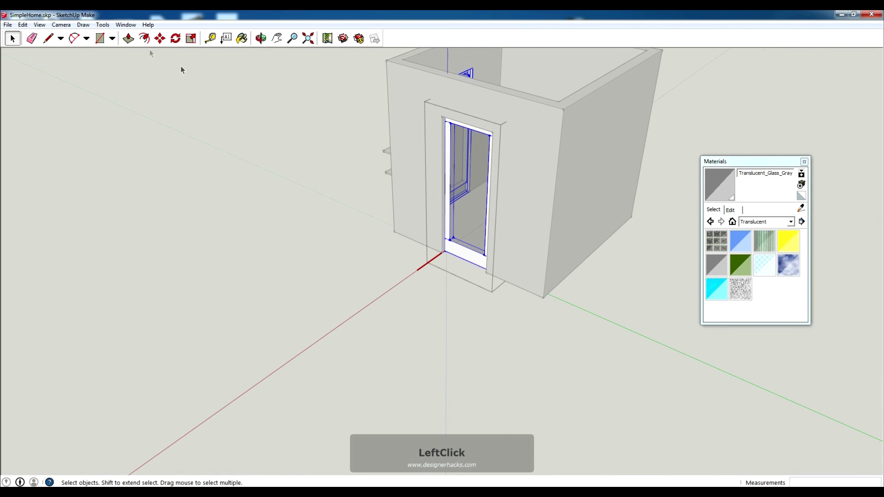
# Paste the copied glass panel in place and make it a separate group.
pyautogui.click(22, 25)
pyautogui.click(55, 90)
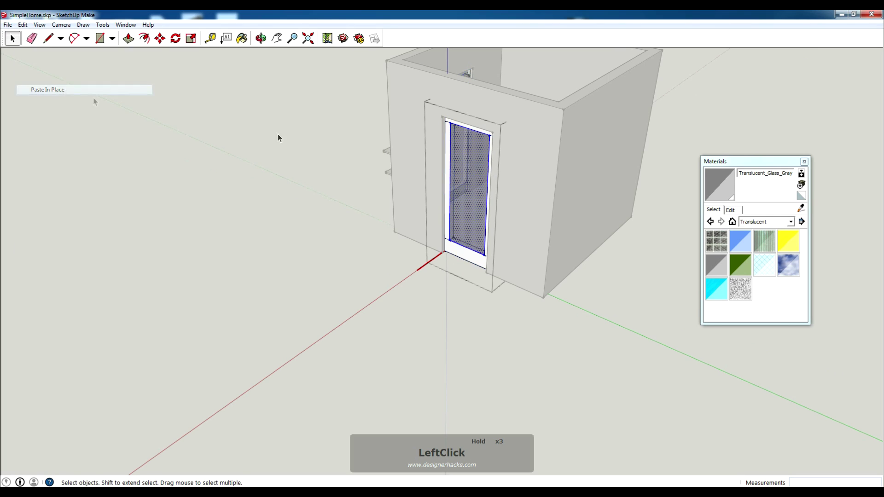
pyautogui.tripleClick(478, 164)
pyautogui.rightClick(479, 164)
pyautogui.click(530, 248)
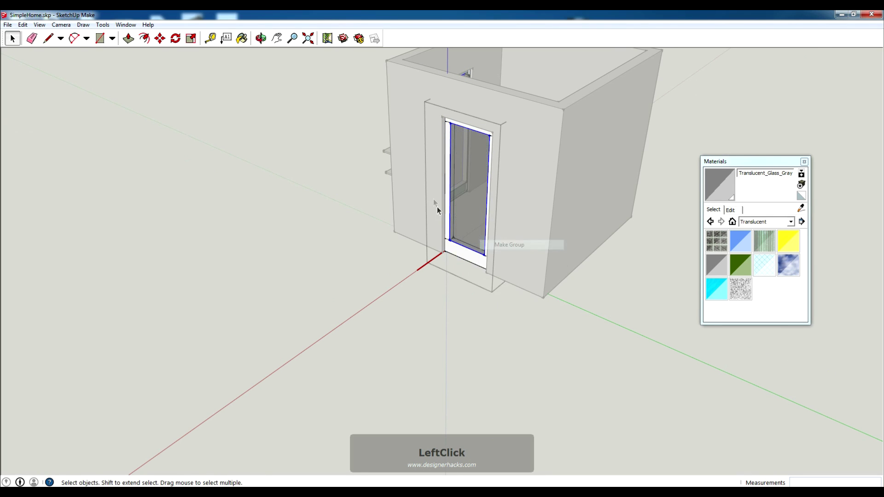
# Move the glass group by its bottom corner so it sits within the door frame's thickness.
pyautogui.scroll(2, 454, 235)
pyautogui.scroll(2, 463, 222)
pyautogui.press('m')
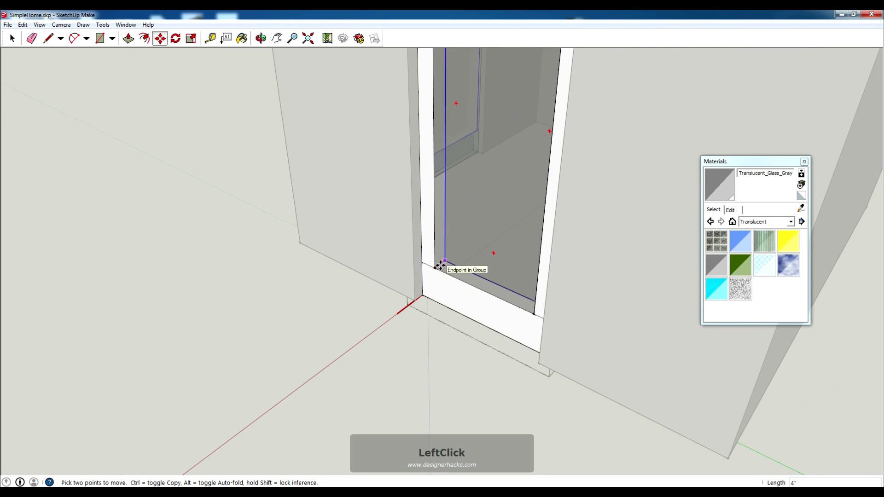
pyautogui.scroll(3, 440, 265)
pyautogui.click(434, 260)
# Open the door frame group for editing and paint its inner side jamb with the Default material.
pyautogui.press('space')
pyautogui.doubleClick(426, 238)
pyautogui.click(801, 196)
pyautogui.click(425, 243)
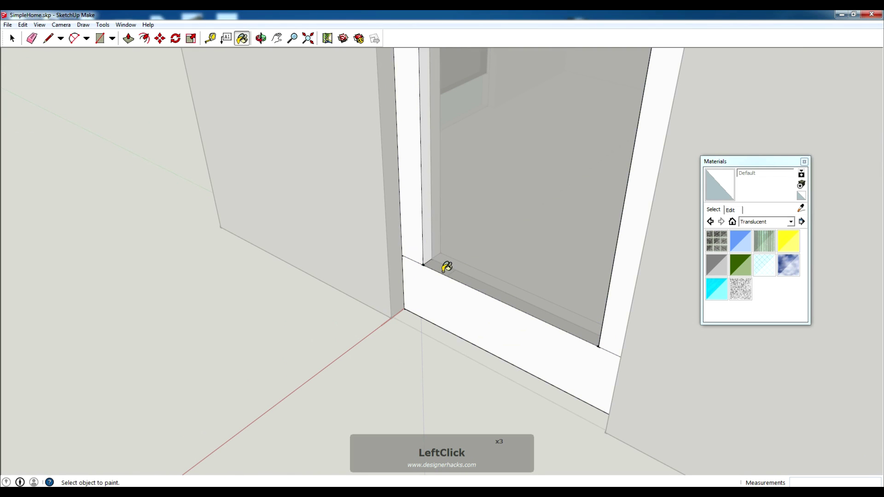
# Paint the door frame's bottom and remaining side jambs with the Default material and finish editing the frame.
pyautogui.click(446, 266)
pyautogui.moveTo(445, 266)
pyautogui.mouseDown(button='middle')
pyautogui.moveTo(608, 216)
pyautogui.moveTo(589, 225)
pyautogui.moveTo(609, 237)
pyautogui.moveTo(532, 345)
pyautogui.moveTo(560, 314)
pyautogui.moveTo(415, 164)
pyautogui.mouseUp(button='middle')
pyautogui.click(609, 237)
pyautogui.scroll(-3, 474, 291)
pyautogui.moveTo(474, 292); pyautogui.dragTo(451, 216, button='middle')
pyautogui.scroll(5, 421, 116)
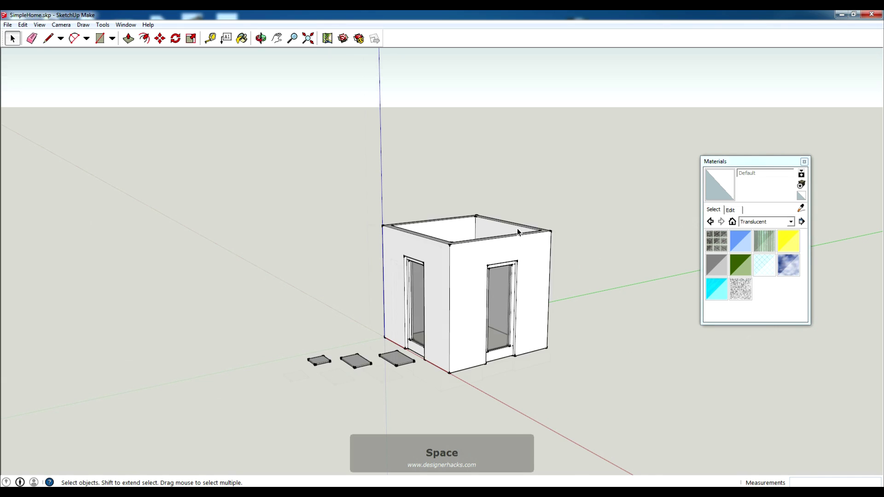
pyautogui.scroll(3, 529, 237)
pyautogui.moveTo(539, 242); pyautogui.dragTo(509, 240, button='middle')
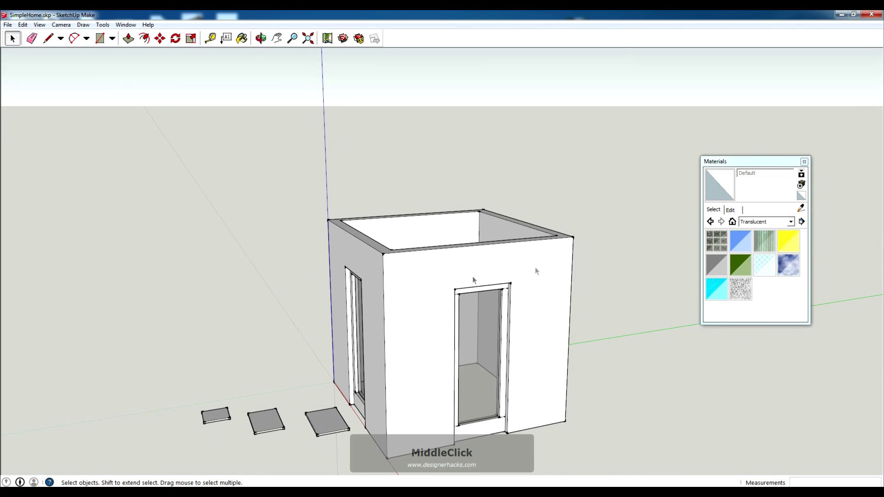
# Draw a rectangle across the top of the walls between opposite outer corners, covering the open room.
pyautogui.click(402, 274)
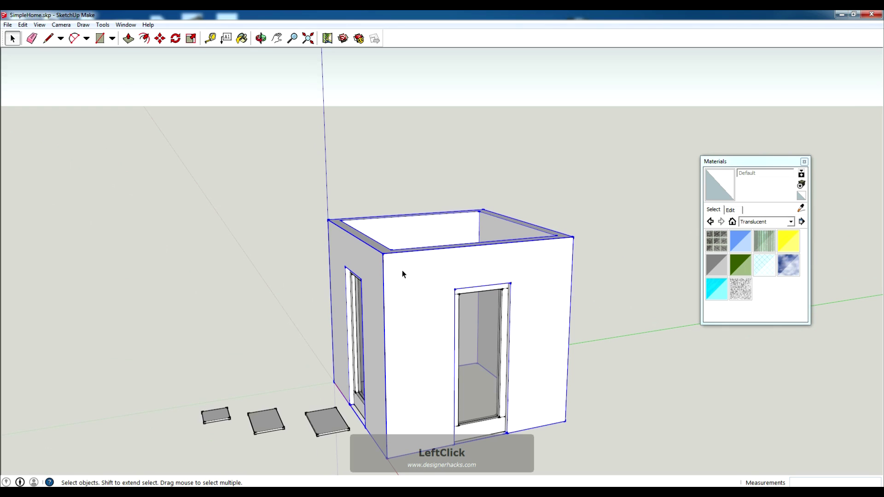
pyautogui.press('l')
pyautogui.moveTo(617, 265); pyautogui.dragTo(536, 269, button='middle')
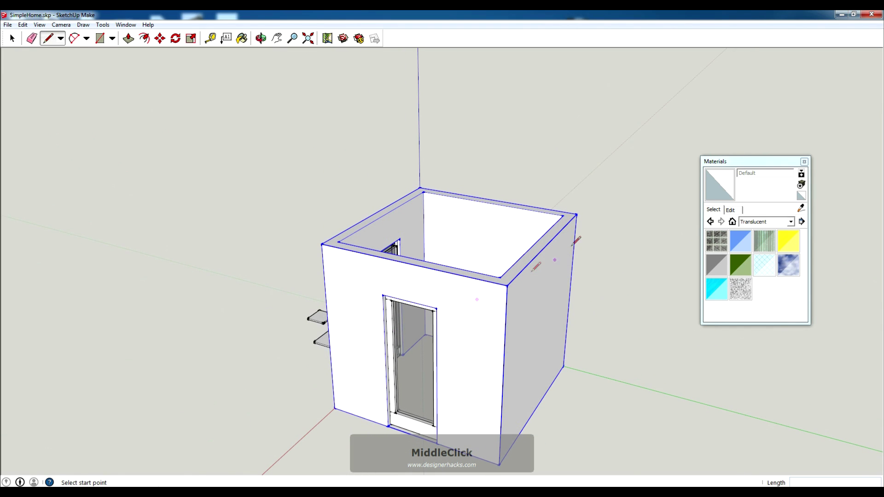
pyautogui.press('r')
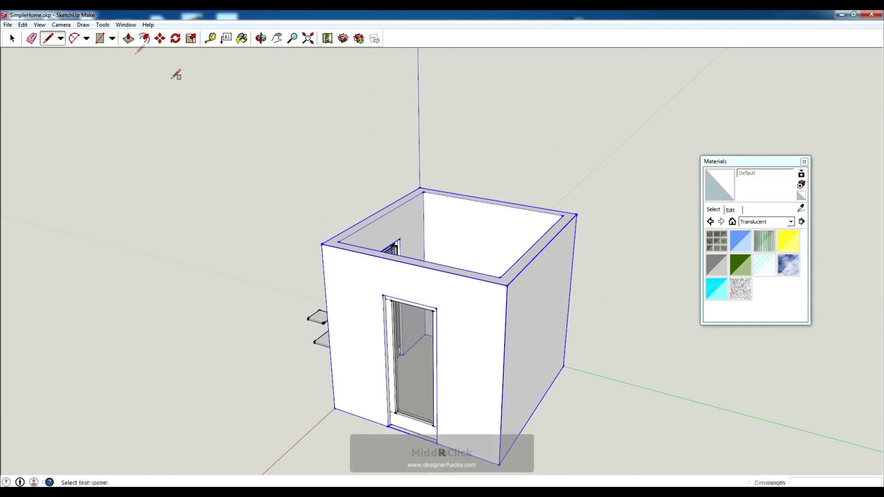
pyautogui.click(507, 285)
pyautogui.press('space')
# Scale the rectangle on top of the walls uniformly about its center by 1.30 to form the roof overhang.
pyautogui.click(460, 229)
pyautogui.press('s')
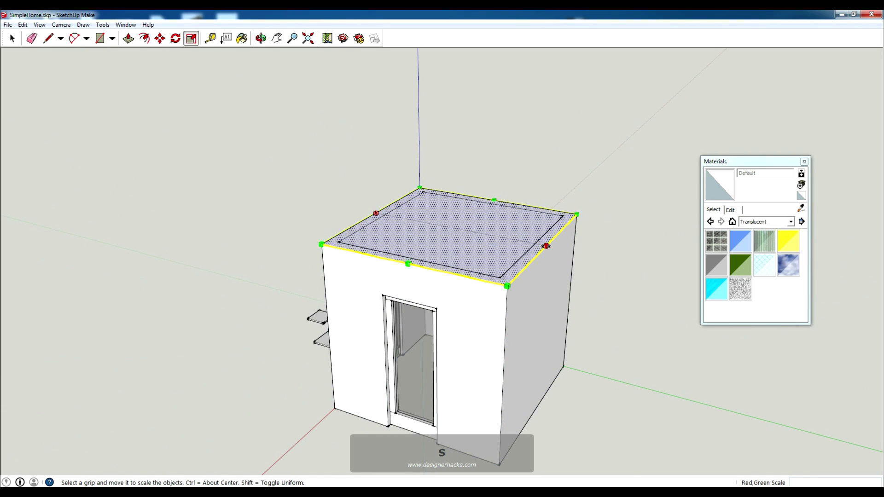
pyautogui.click(576, 214)
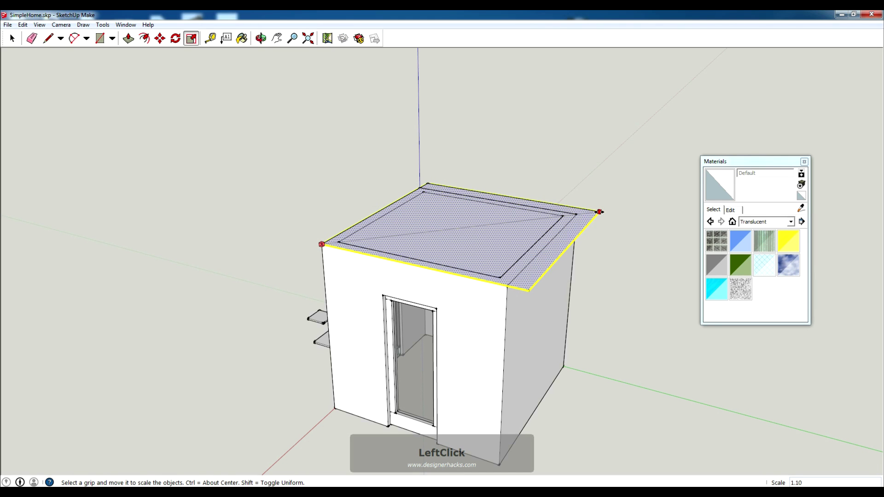
pyautogui.press('ctrl')
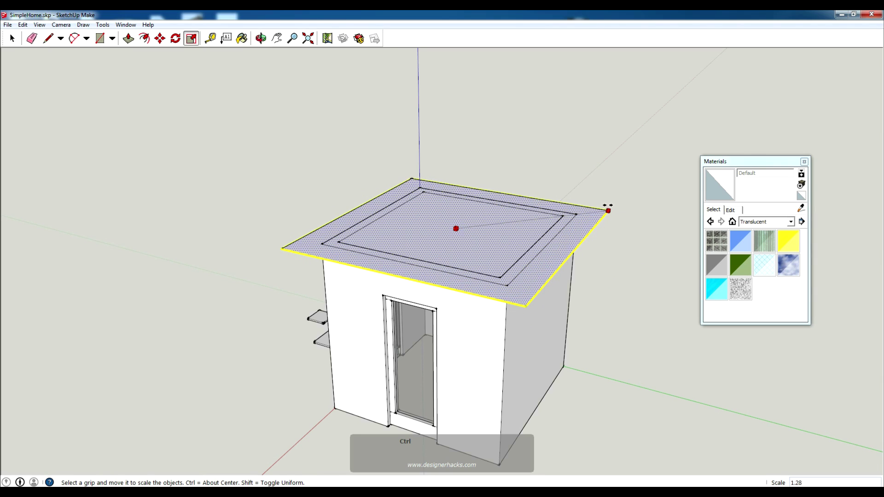
pyautogui.click(611, 210)
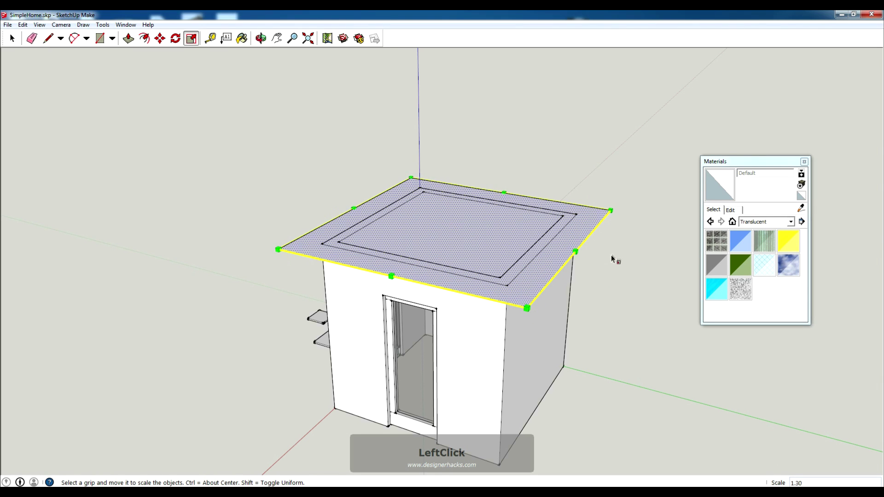
# Draw both diagonals across the enlarged roof rectangle, connecting its opposite corners through the center.
pyautogui.press('l')
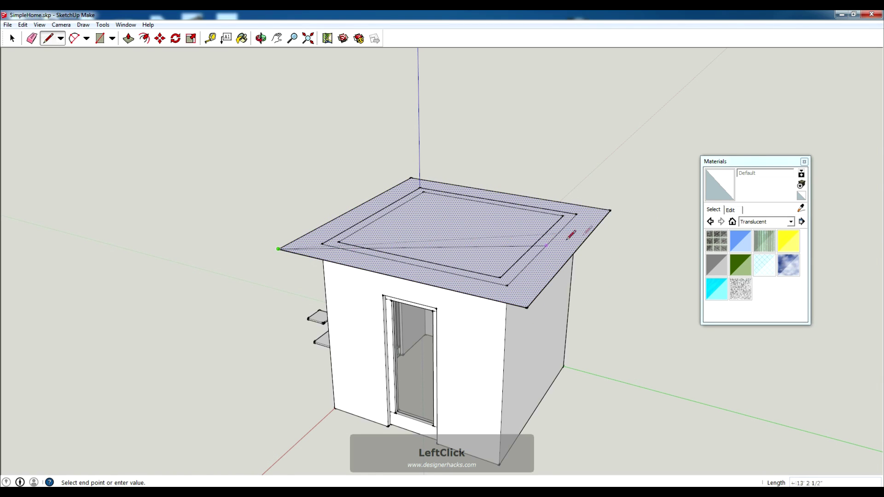
pyautogui.click(610, 210)
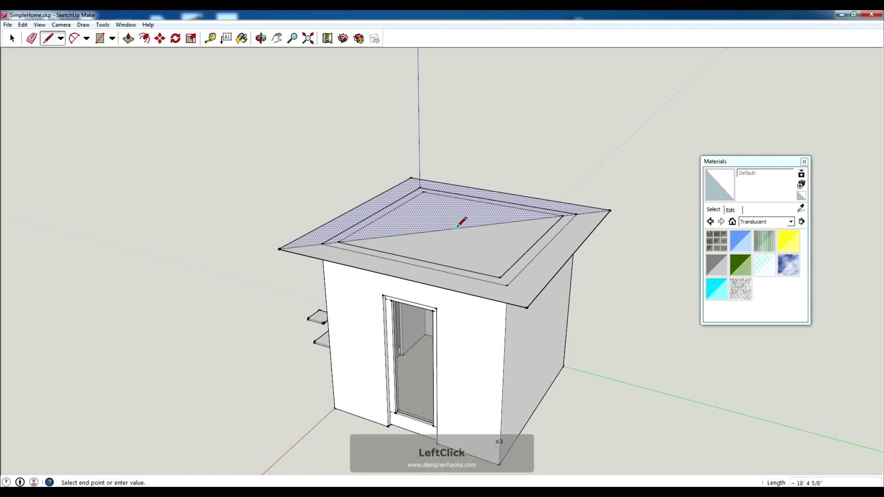
pyautogui.press('Escape')
pyautogui.click(527, 308)
pyautogui.press('space')
pyautogui.click(456, 231)
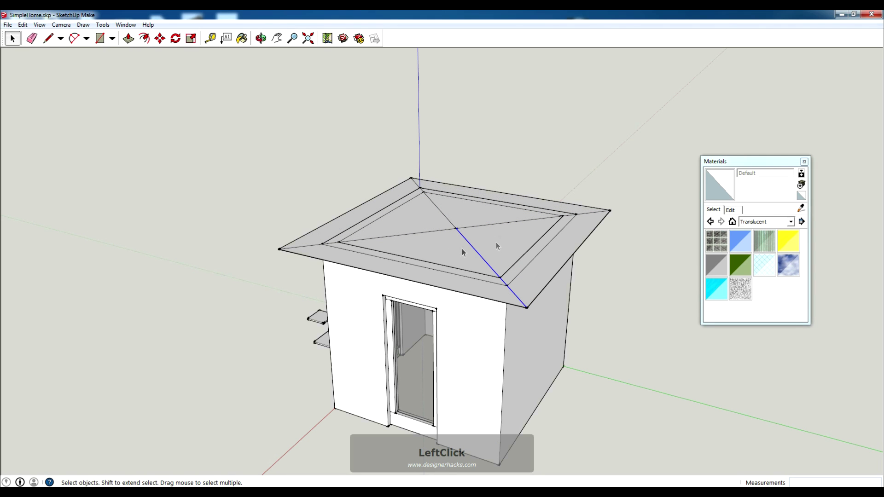
pyautogui.moveTo(555, 245); pyautogui.dragTo(532, 257, button='middle')
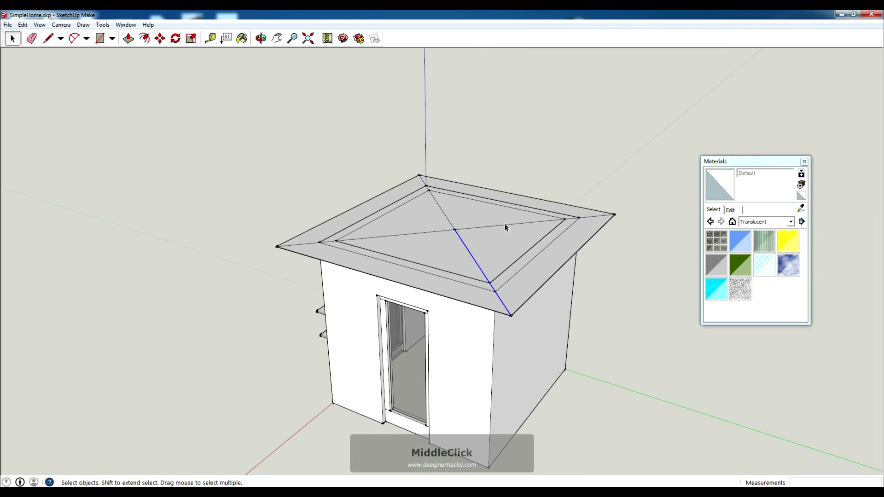
pyautogui.click(556, 145)
pyautogui.press('m')
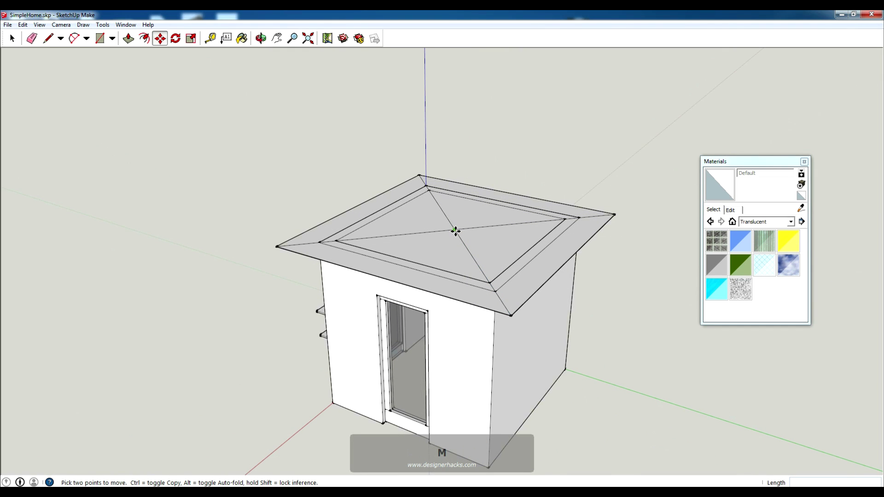
pyautogui.click(454, 231)
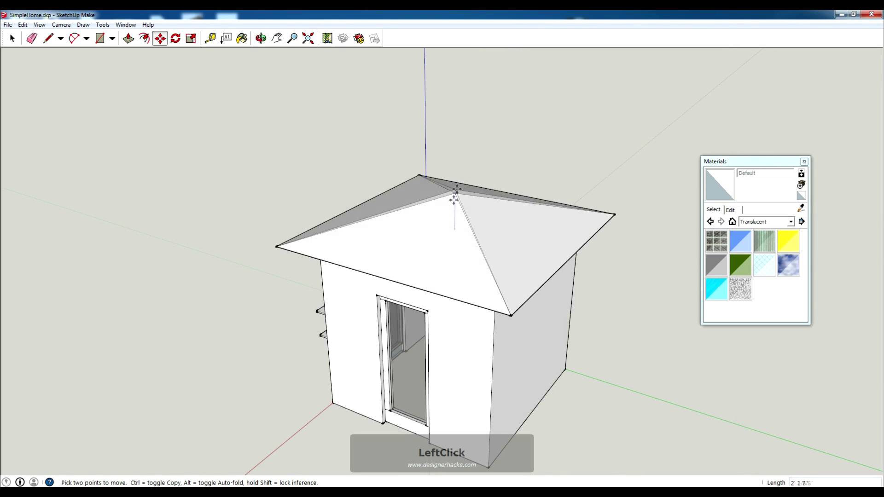
pyautogui.press('Escape')
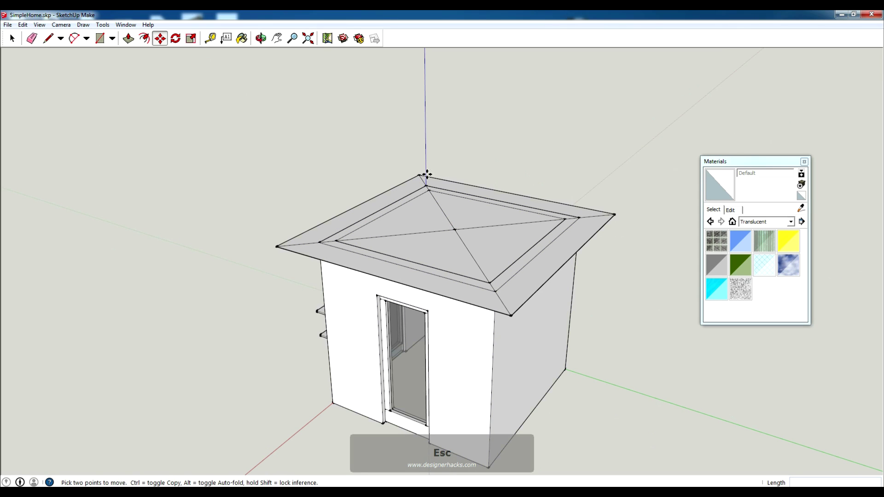
# Move the crossing point of the roof diagonals up the blue axis by about 4' 9 11/16".
pyautogui.moveTo(570, 221); pyautogui.dragTo(455, 233, button='middle')
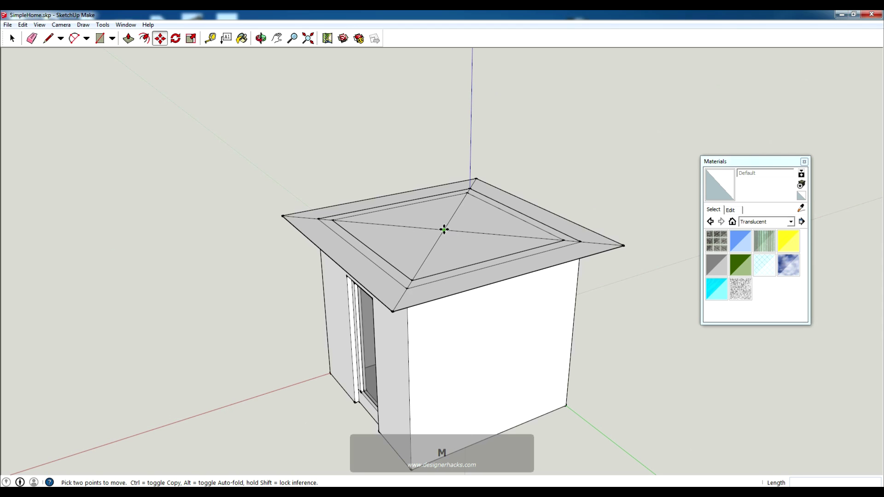
pyautogui.click(443, 230)
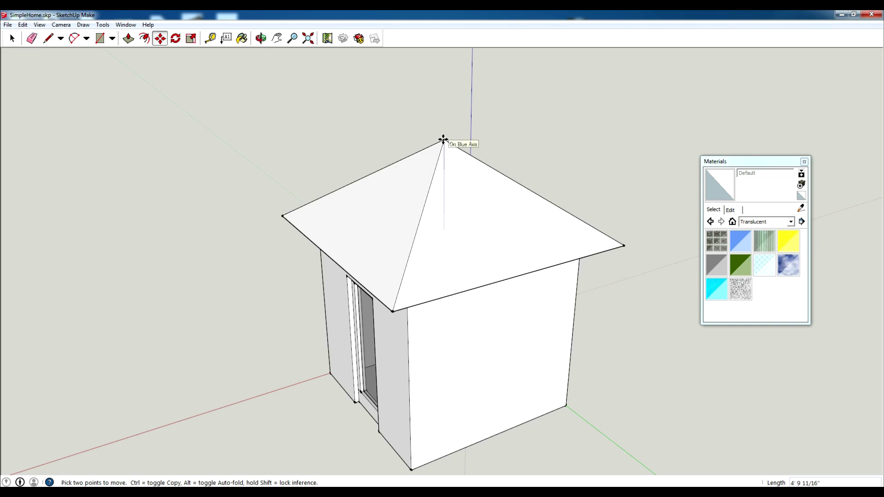
pyautogui.click(444, 140)
# Select all of the roof's connected geometry and make it a group.
pyautogui.moveTo(562, 296); pyautogui.dragTo(474, 132, button='middle')
pyautogui.press('space')
pyautogui.tripleClick(425, 155)
pyautogui.rightClick(425, 157)
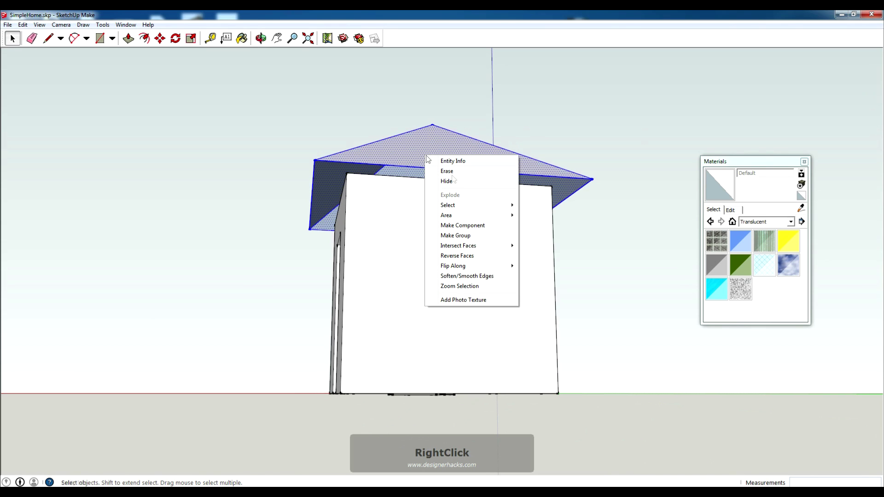
pyautogui.click(498, 235)
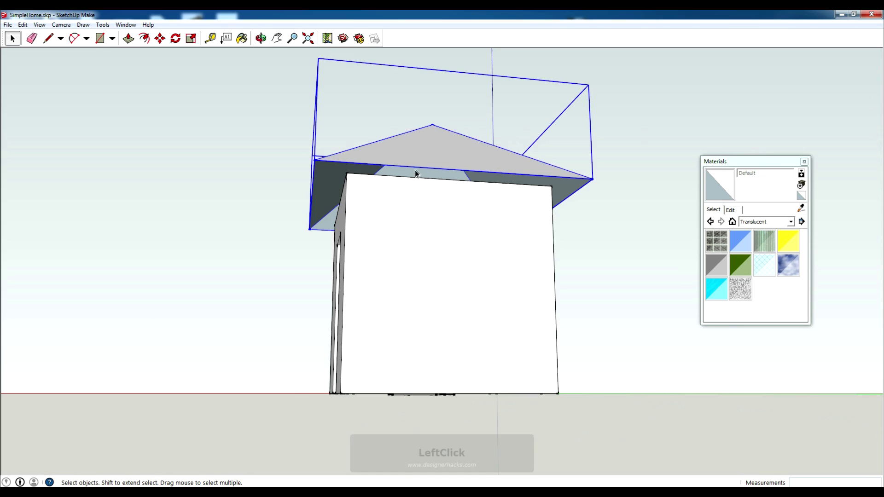
# Open the roof group for editing and close its underside with a 13' by 13' rectangle, retracing one eave edge.
pyautogui.doubleClick(423, 147)
pyautogui.press('r')
pyautogui.click(314, 161)
pyautogui.moveTo(460, 223)
pyautogui.mouseDown(button='middle')
pyautogui.moveTo(506, 239)
pyautogui.moveTo(475, 227)
pyautogui.mouseUp(button='middle')
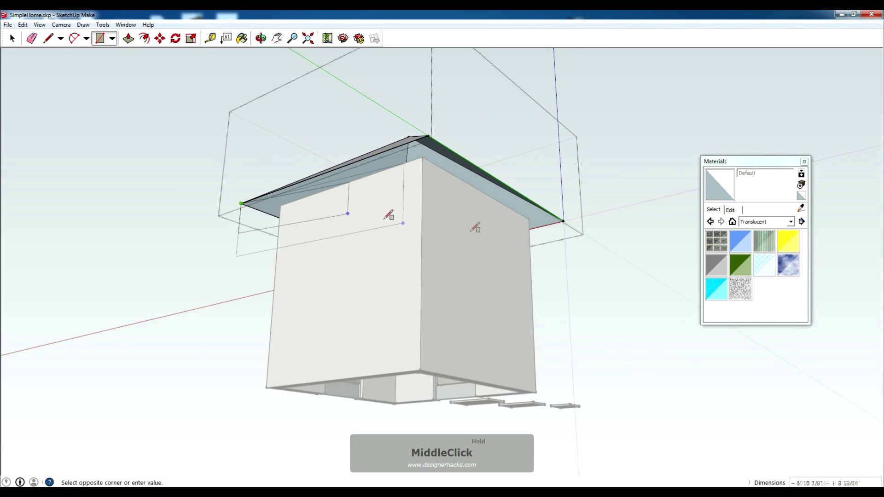
pyautogui.click(242, 202)
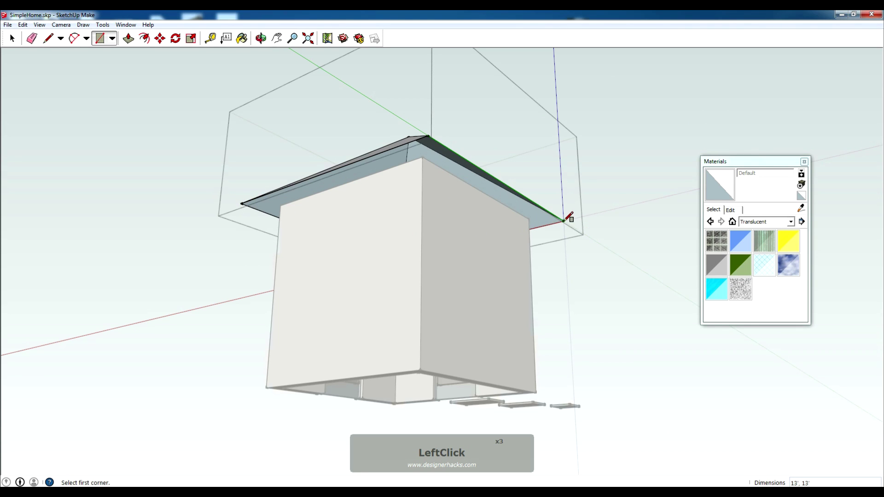
pyautogui.press('l')
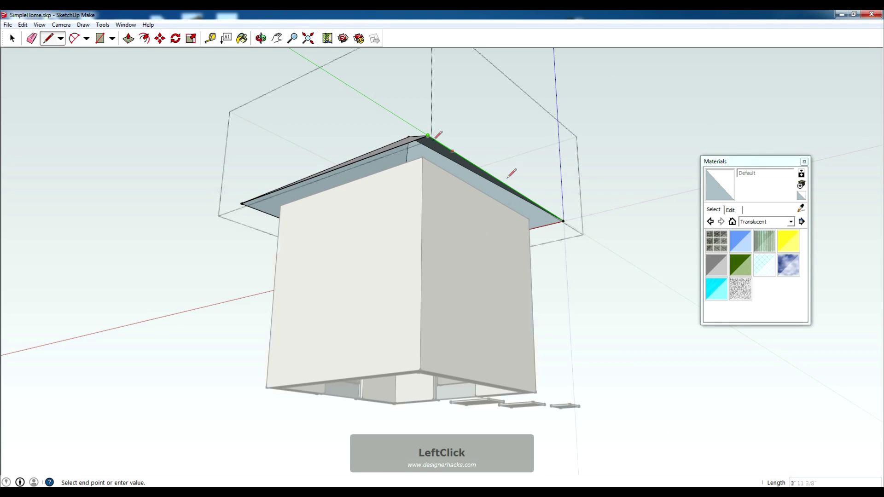
pyautogui.click(565, 220)
pyautogui.press('space')
# Push/Pull the roof's underside face downward by 5 1/2" to give the eaves thickness, and close the group.
pyautogui.click(434, 161)
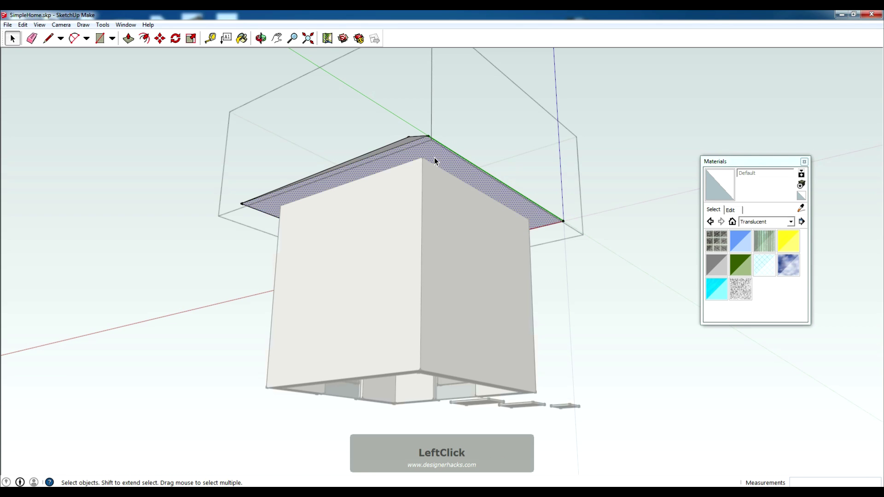
pyautogui.press('p')
pyautogui.click(435, 158)
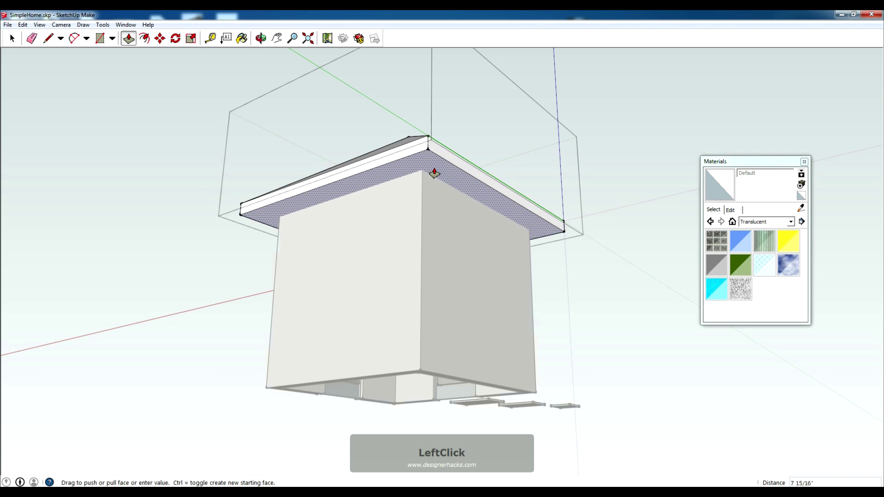
pyautogui.write('5.')
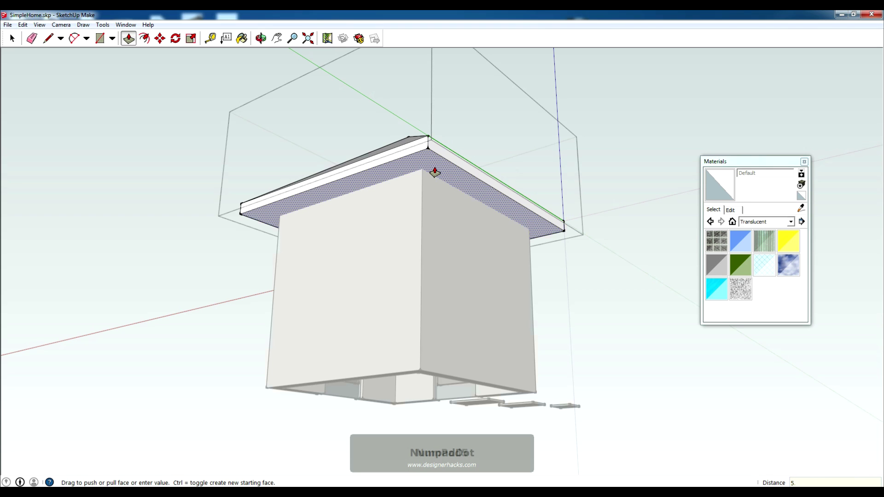
pyautogui.press('Return')
pyautogui.press('Return')
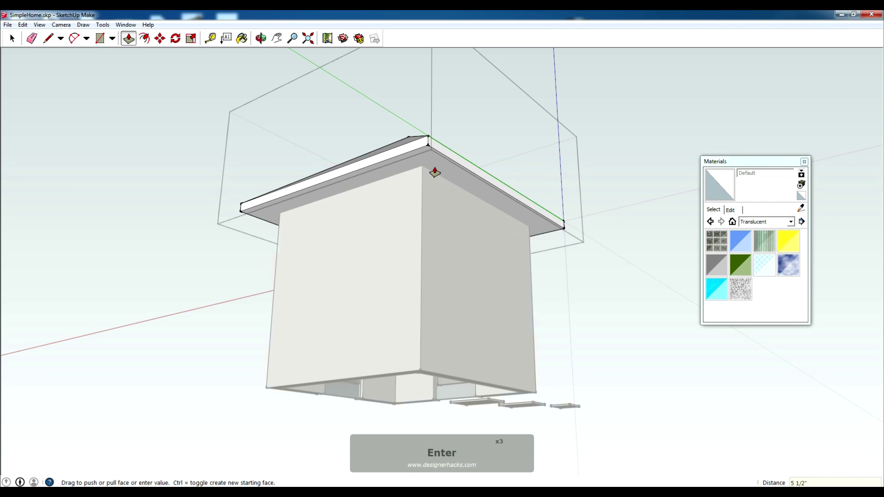
pyautogui.moveTo(485, 166); pyautogui.dragTo(205, 286, button='middle')
pyautogui.press('space')
pyautogui.moveTo(571, 245); pyautogui.dragTo(463, 197, button='middle')
pyautogui.click(604, 189)
# Reopen the roof group, move its apex down along the blue axis for a shallower pitch, and close the group.
pyautogui.doubleClick(471, 169)
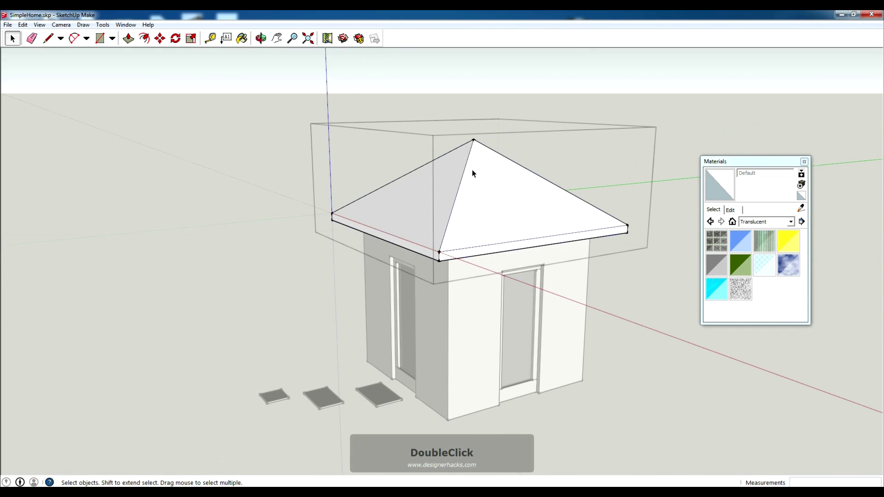
pyautogui.press('m')
pyautogui.click(474, 140)
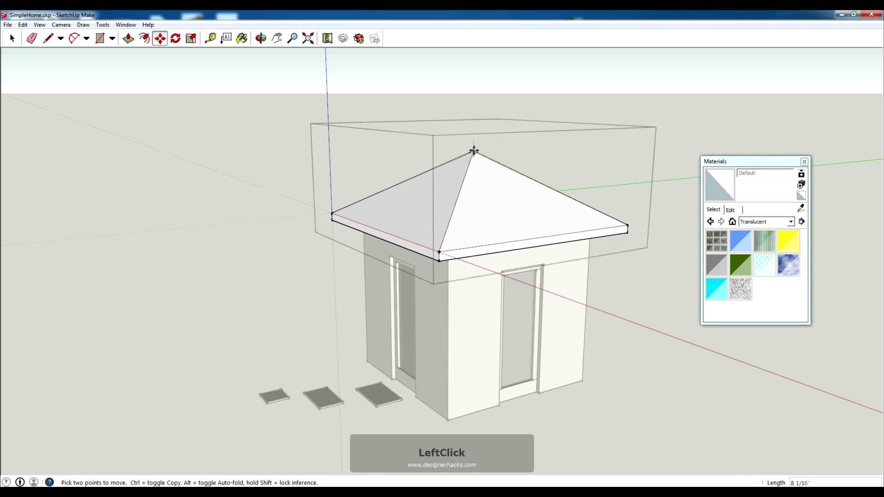
pyautogui.click(473, 185)
pyautogui.middleClick(388, 210)
pyautogui.middleClick(388, 211)
pyautogui.moveTo(388, 210); pyautogui.dragTo(373, 152, button='middle')
pyautogui.press('space')
pyautogui.click(637, 131)
pyautogui.moveTo(454, 203); pyautogui.dragTo(548, 350, button='middle')
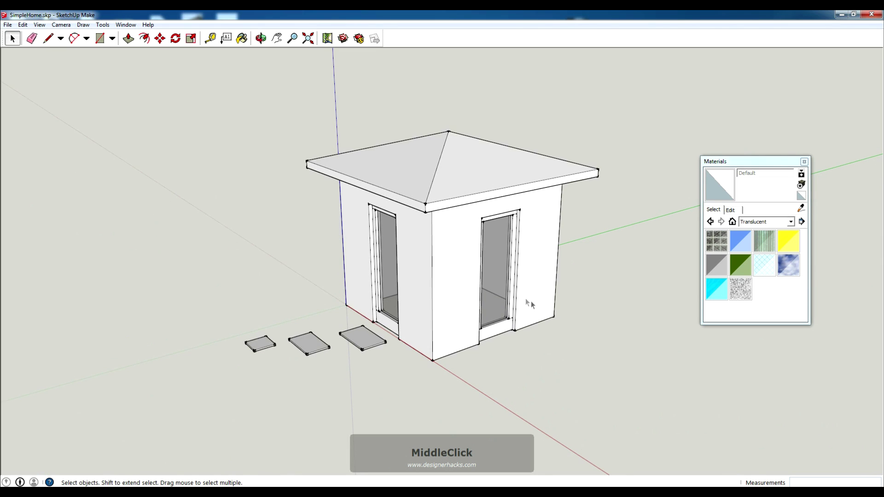
pyautogui.moveTo(460, 276); pyautogui.dragTo(382, 133, button='middle')
pyautogui.moveTo(585, 278); pyautogui.dragTo(484, 332, button='middle')
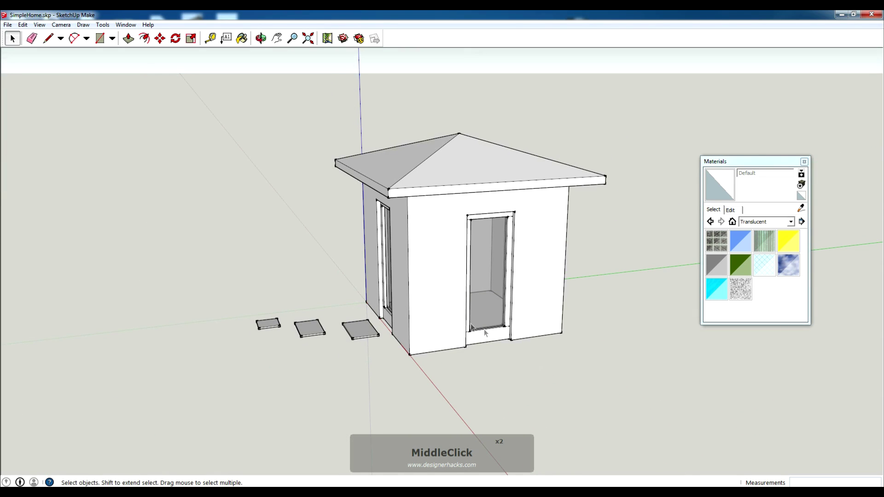